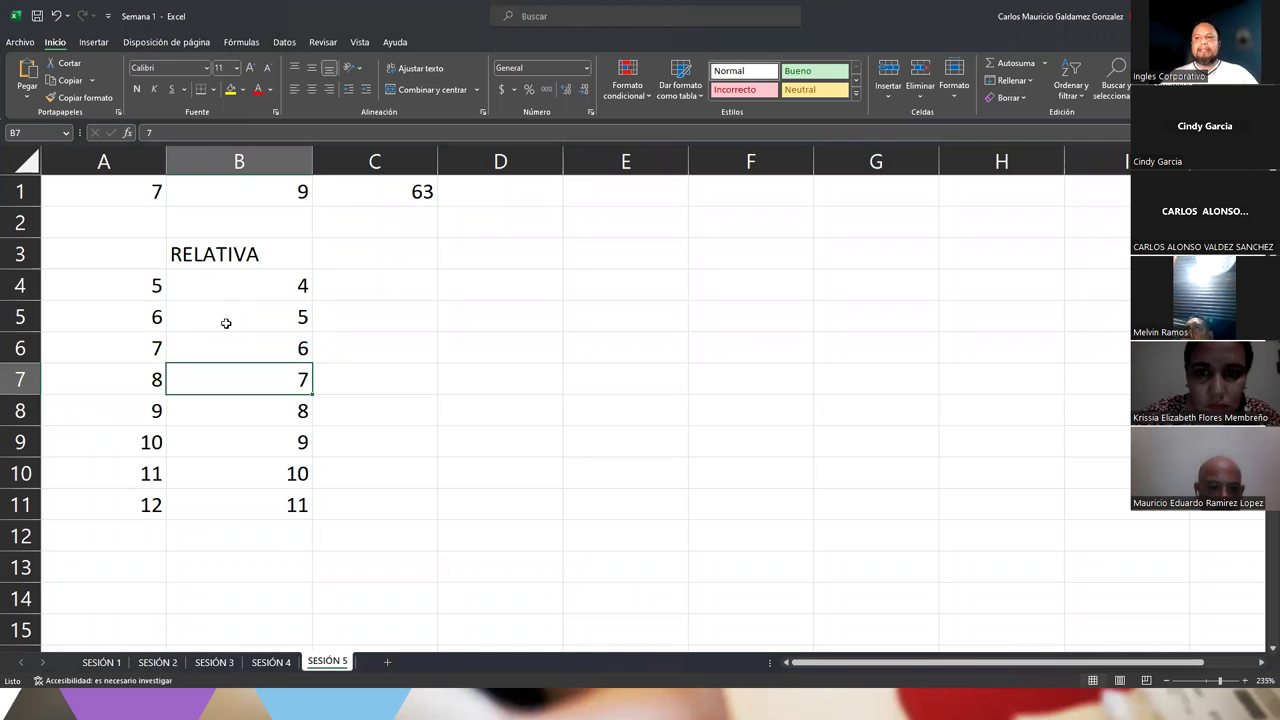
drag(129, 286, 137, 500)
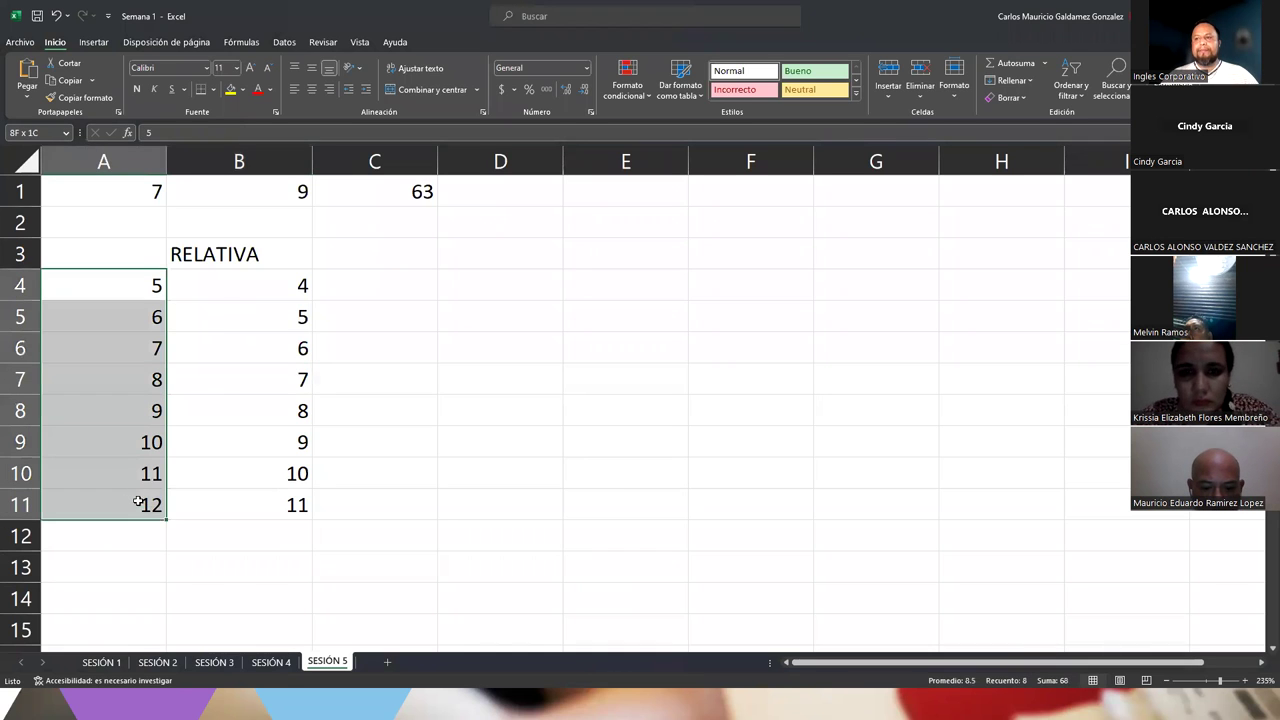
drag(267, 284, 271, 507)
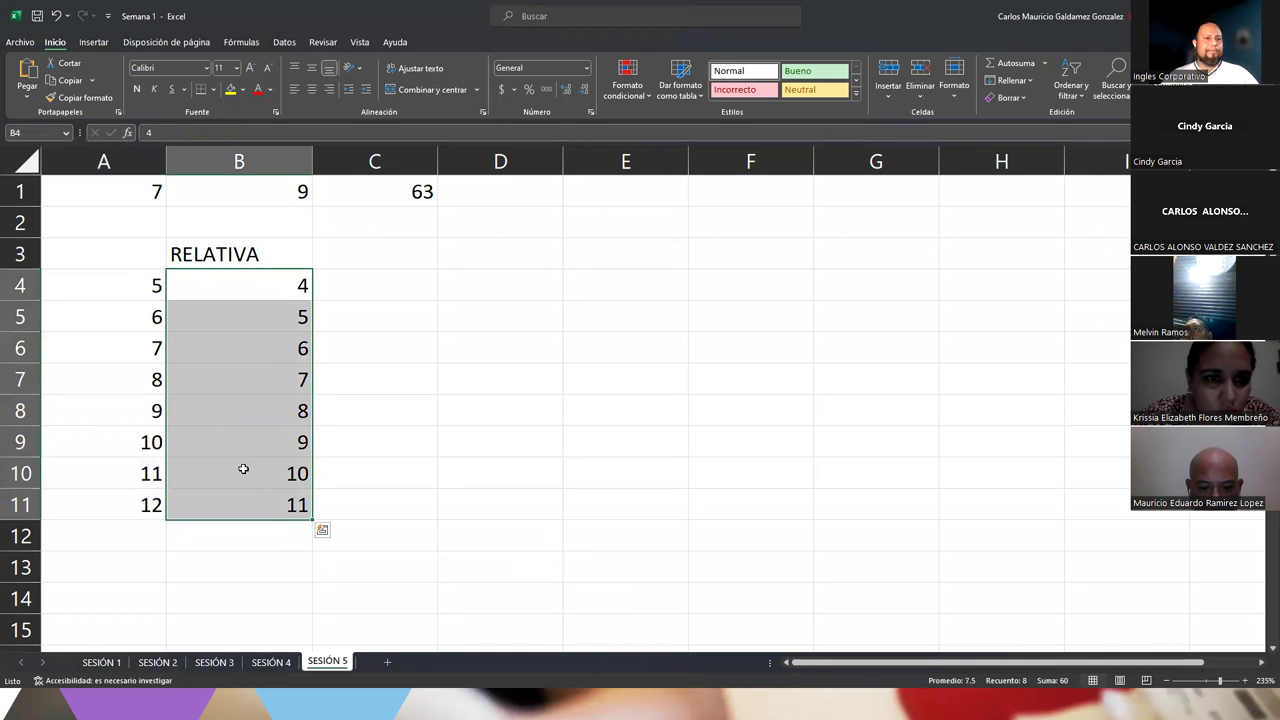
click(243, 469)
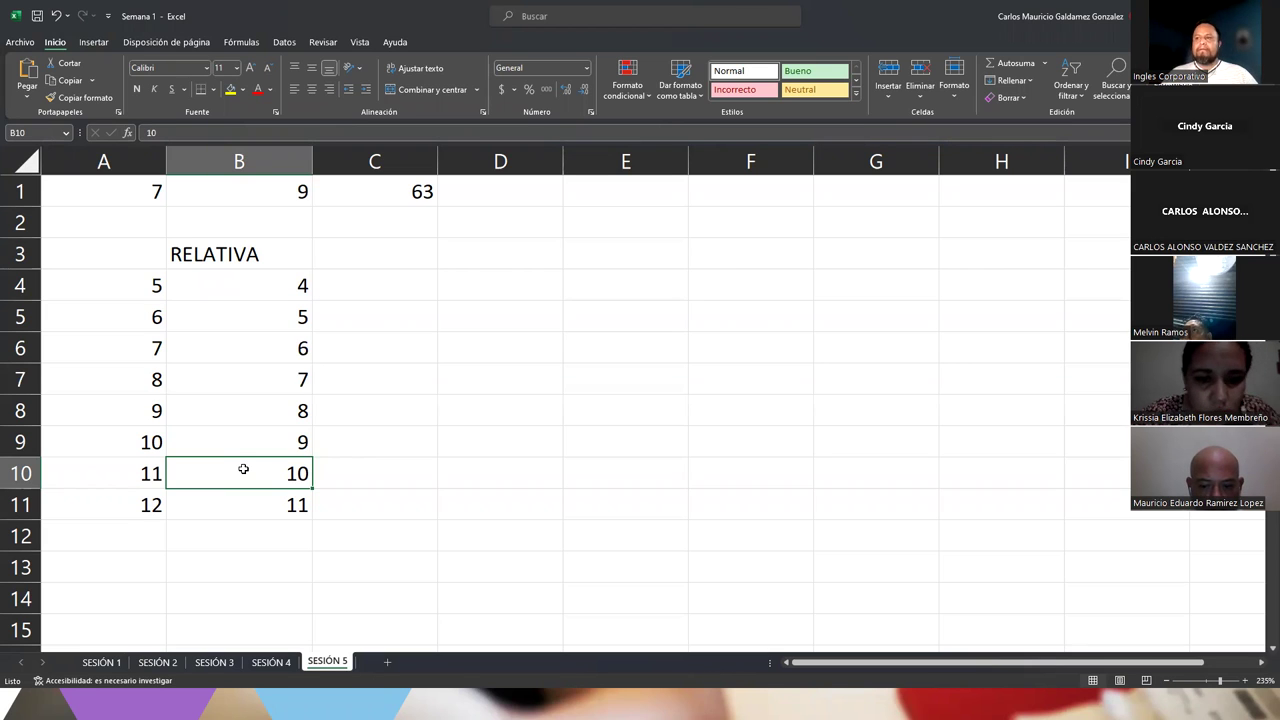
- Replace the formula in cell C1 with the fixed-number product =7*9 and reopen it for inspection
click(422, 192)
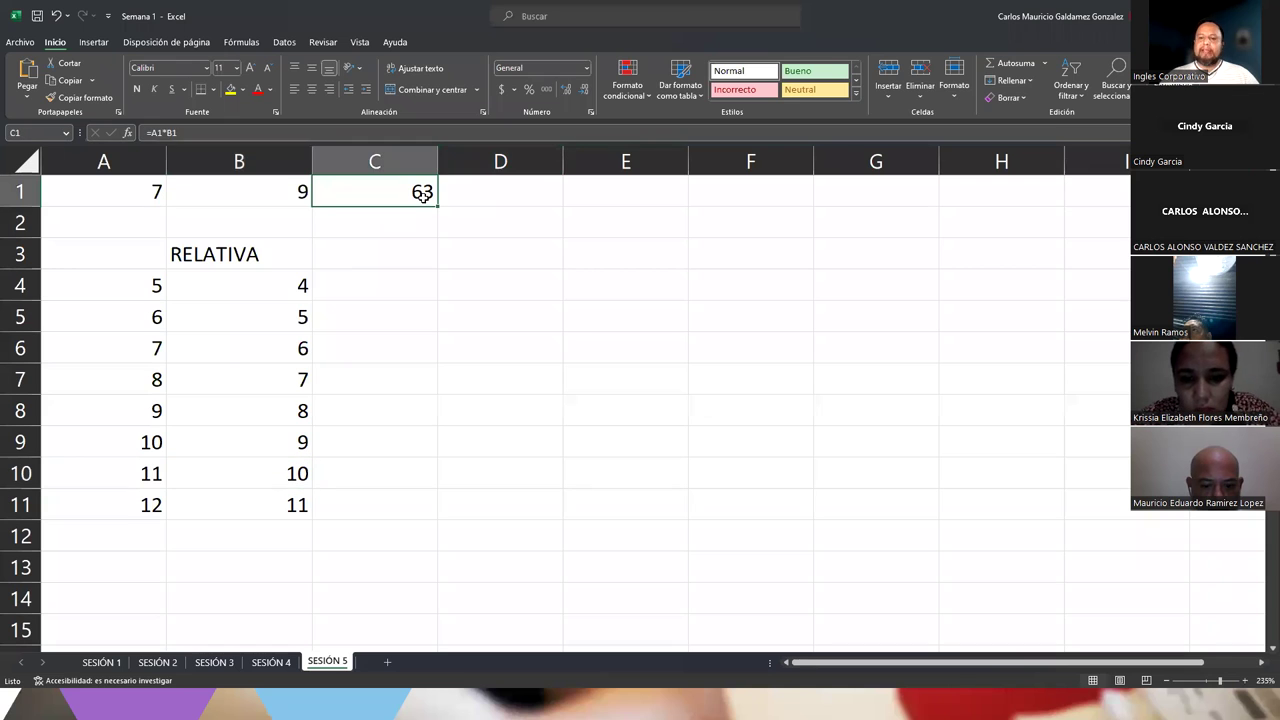
key(Delete)
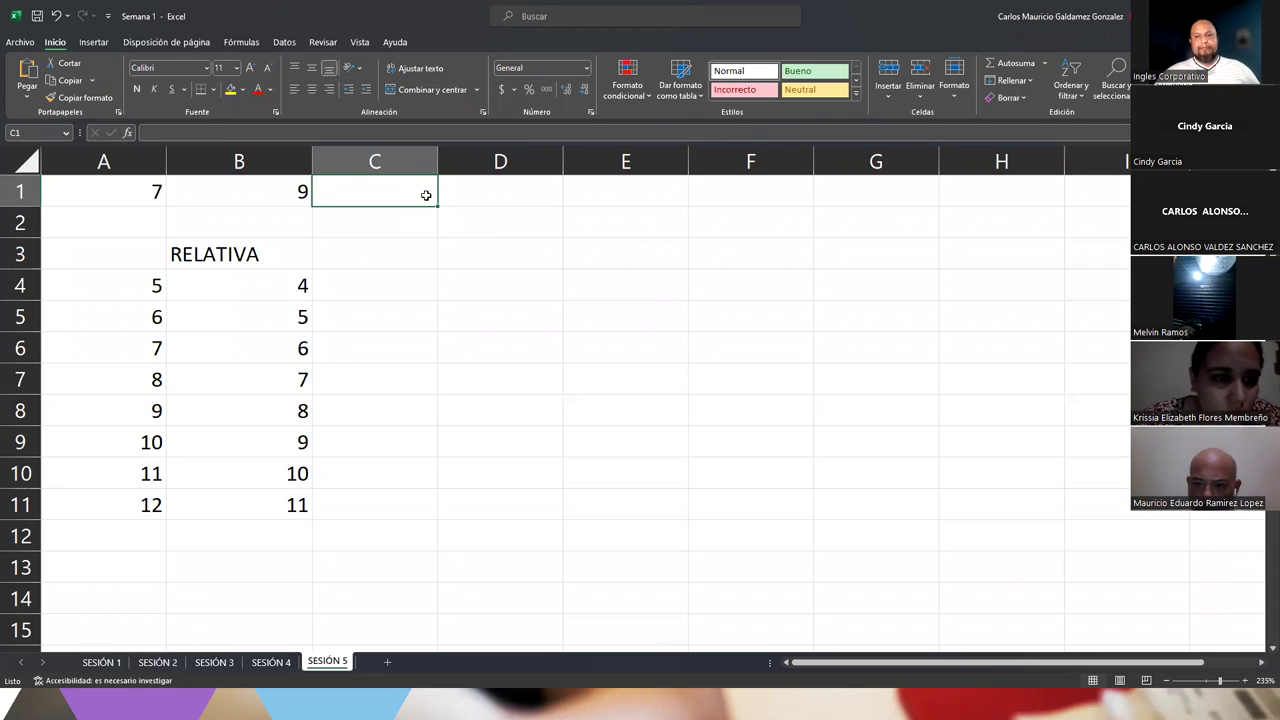
double_click(426, 195)
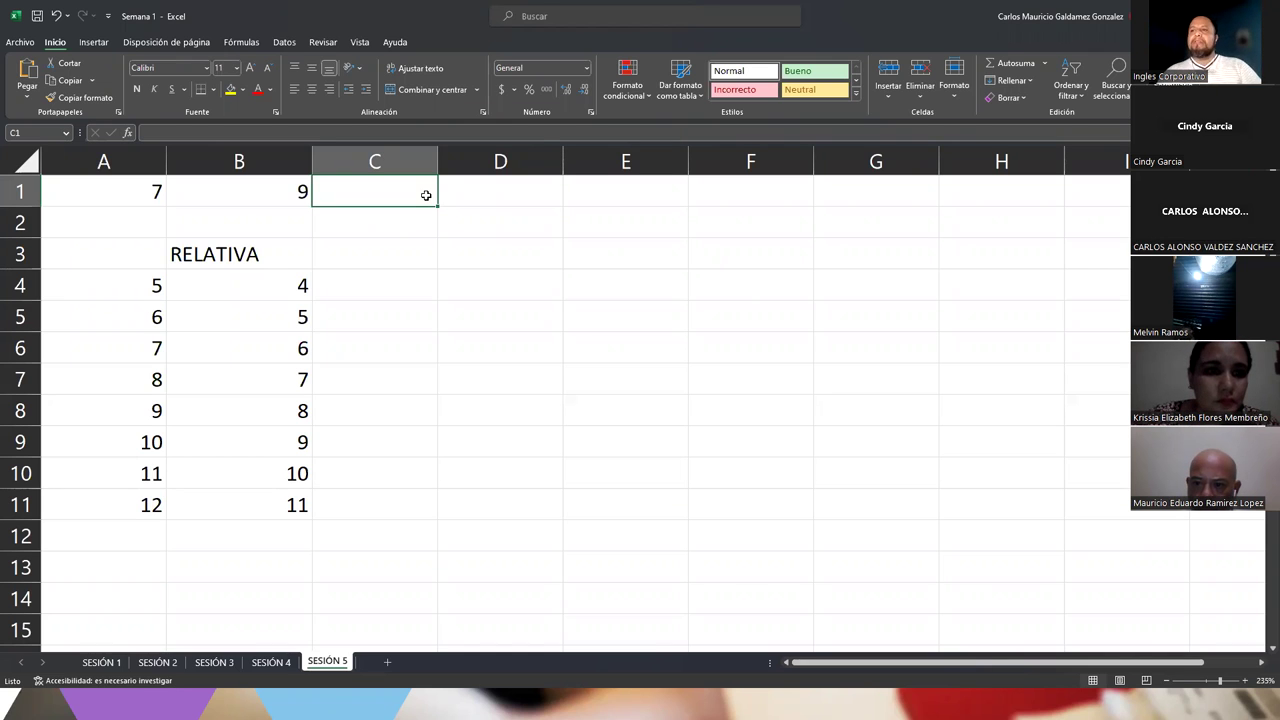
key(Left)
key(Left)
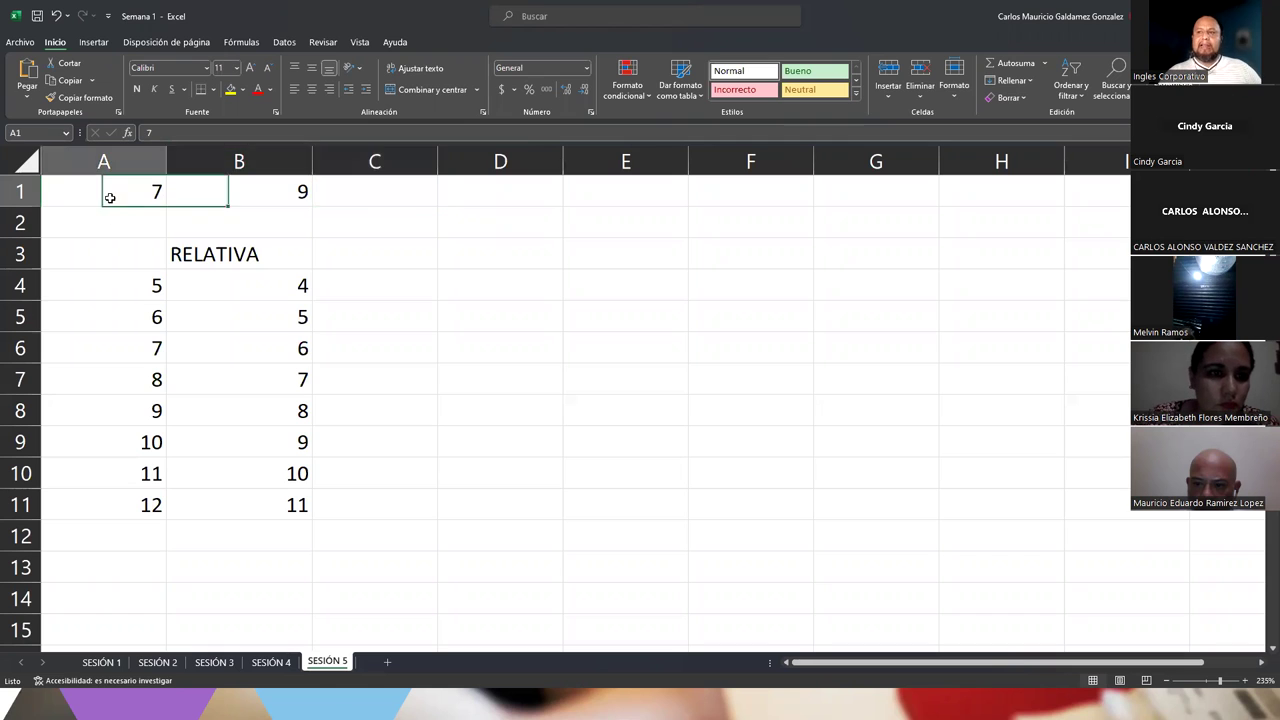
drag(110, 197, 266, 197)
click(371, 203)
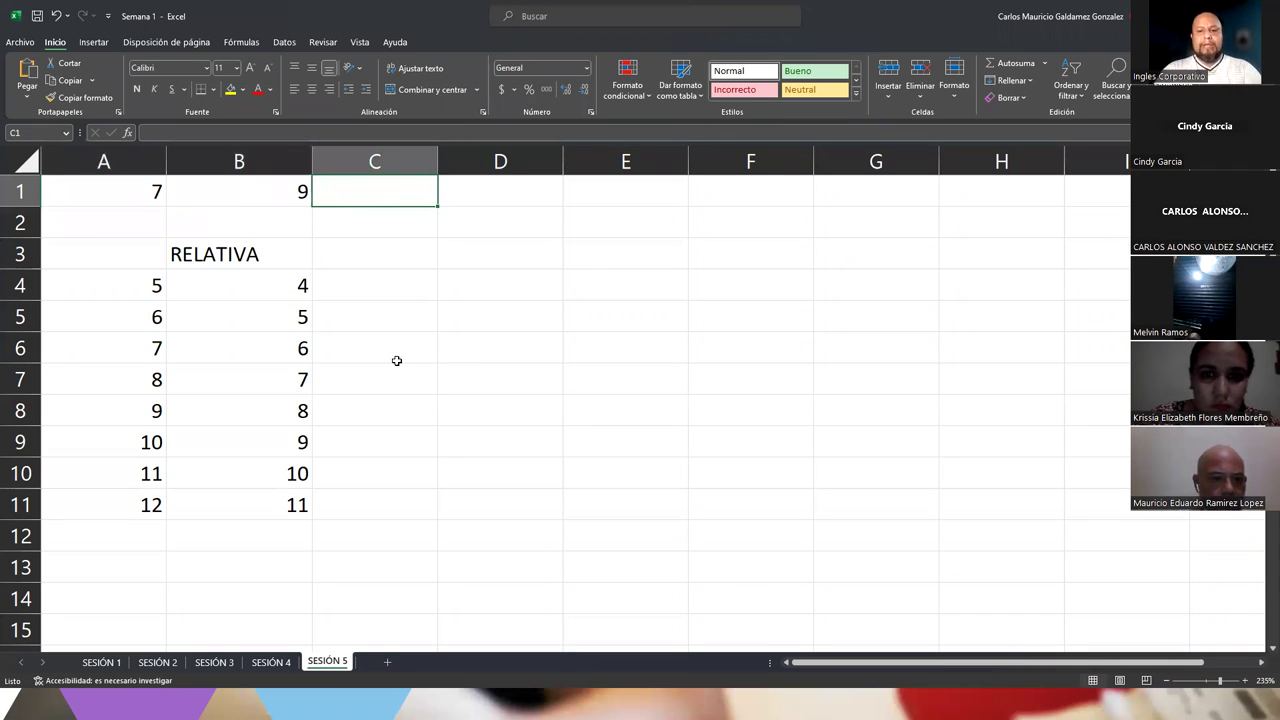
text(=7*9)
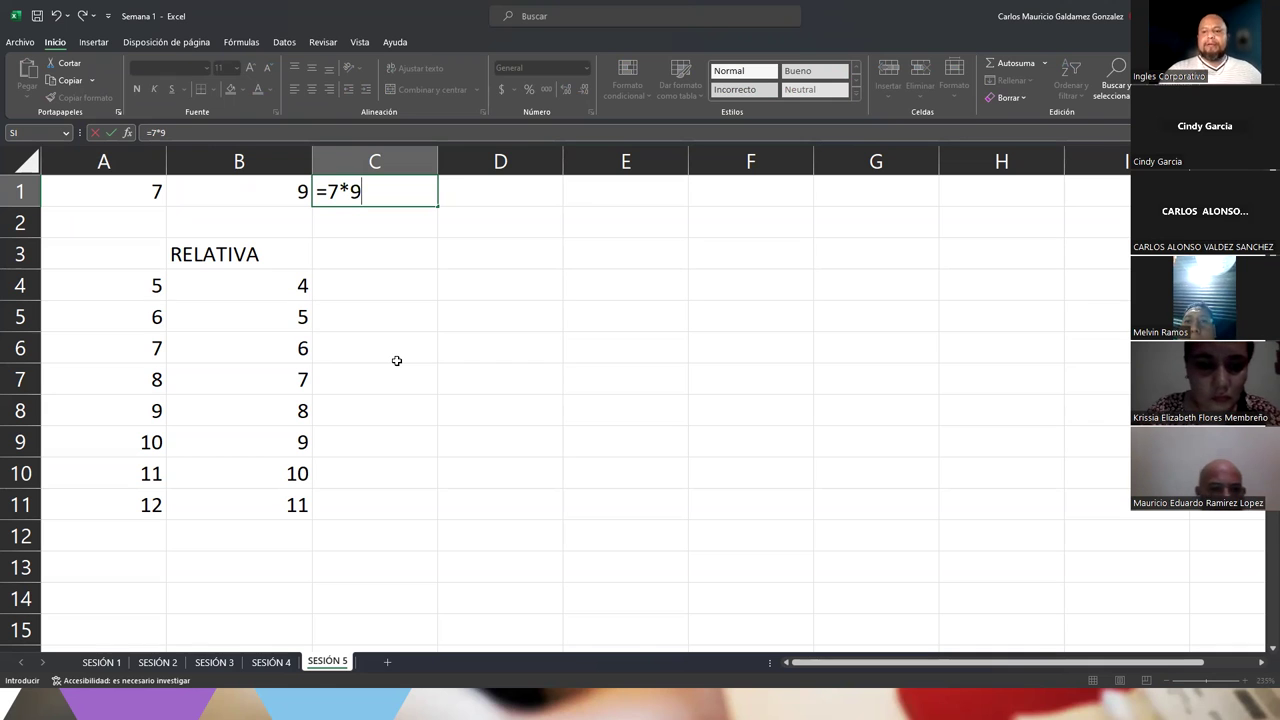
key(Return)
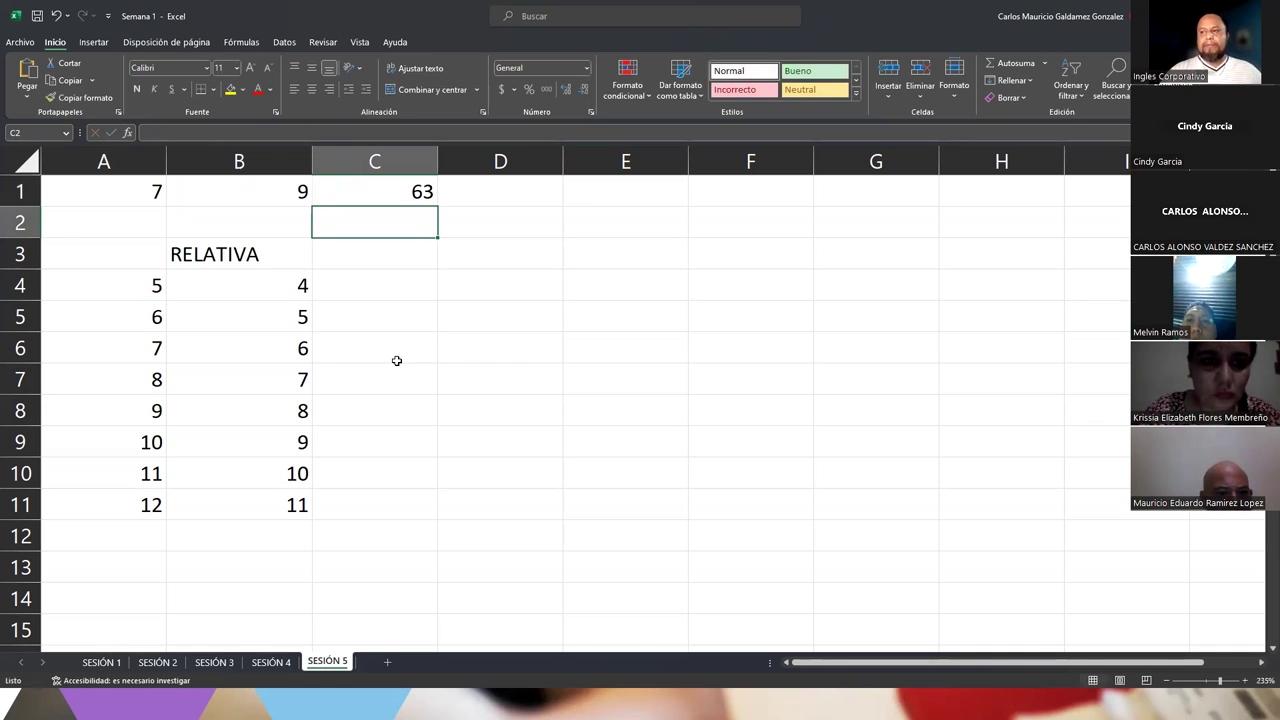
key(Up)
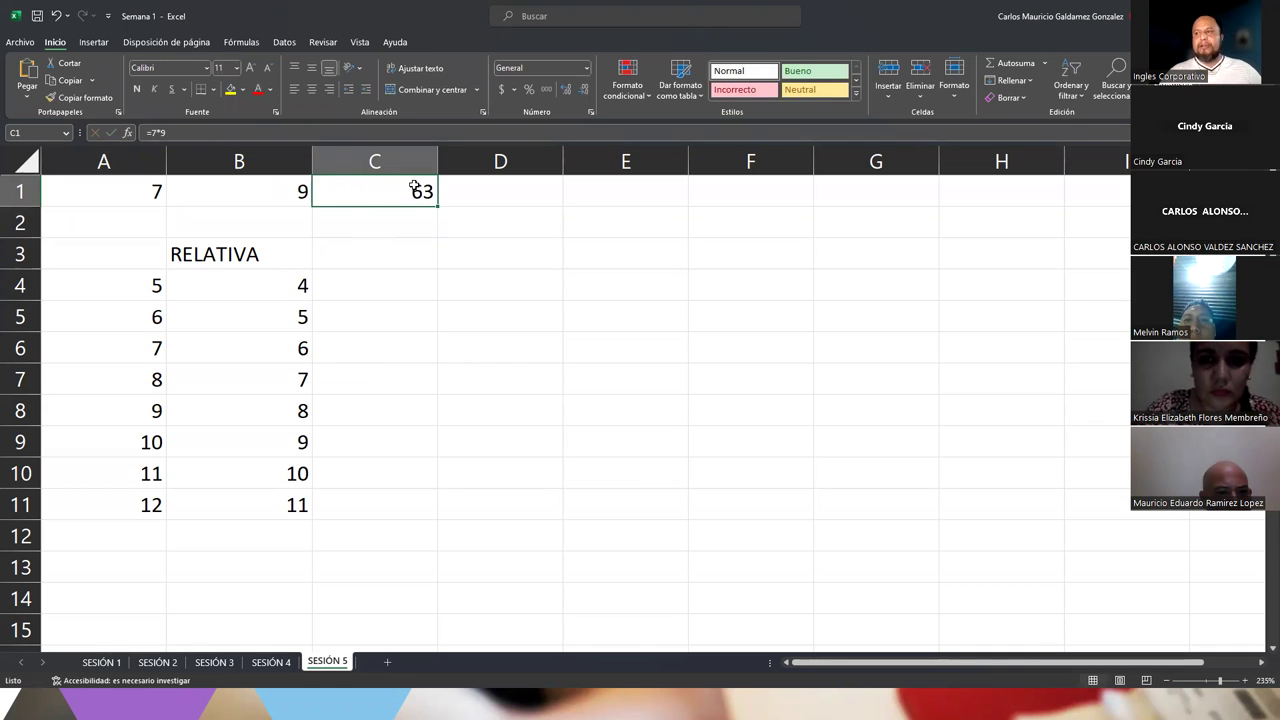
key(F2)
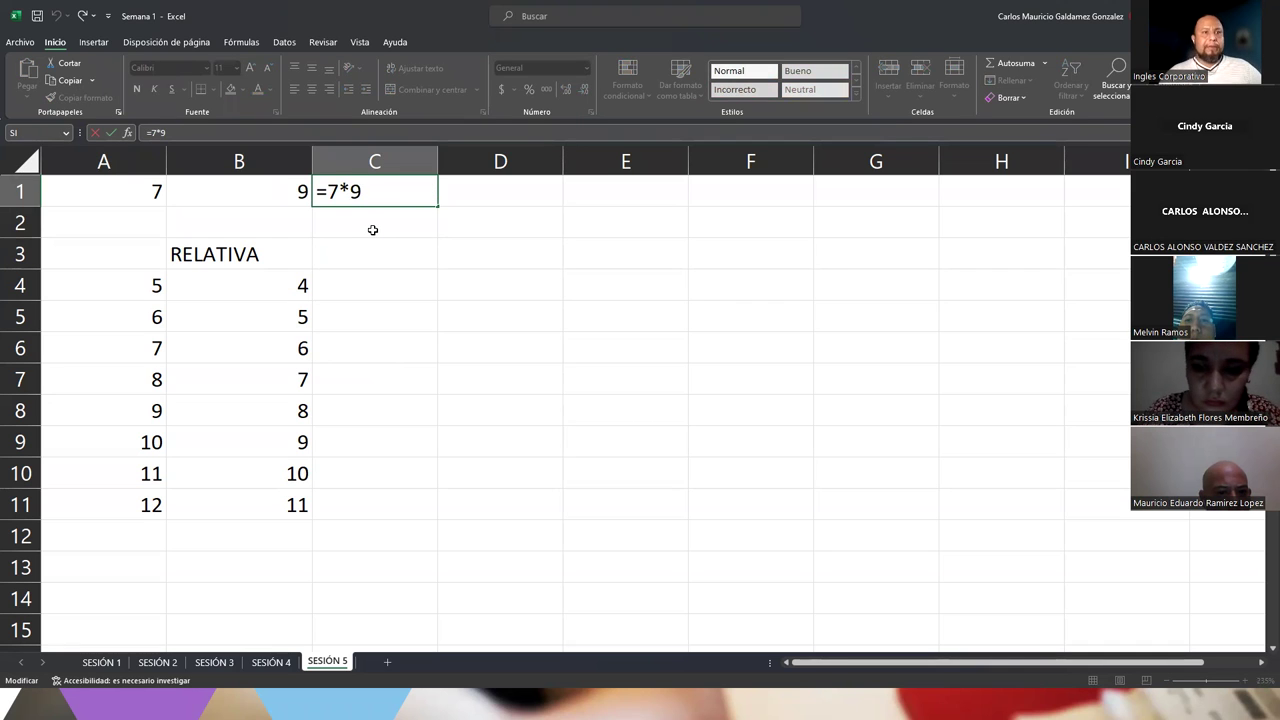
- Set cell A1 to 8 and cell B1 to 13
click(150, 190)
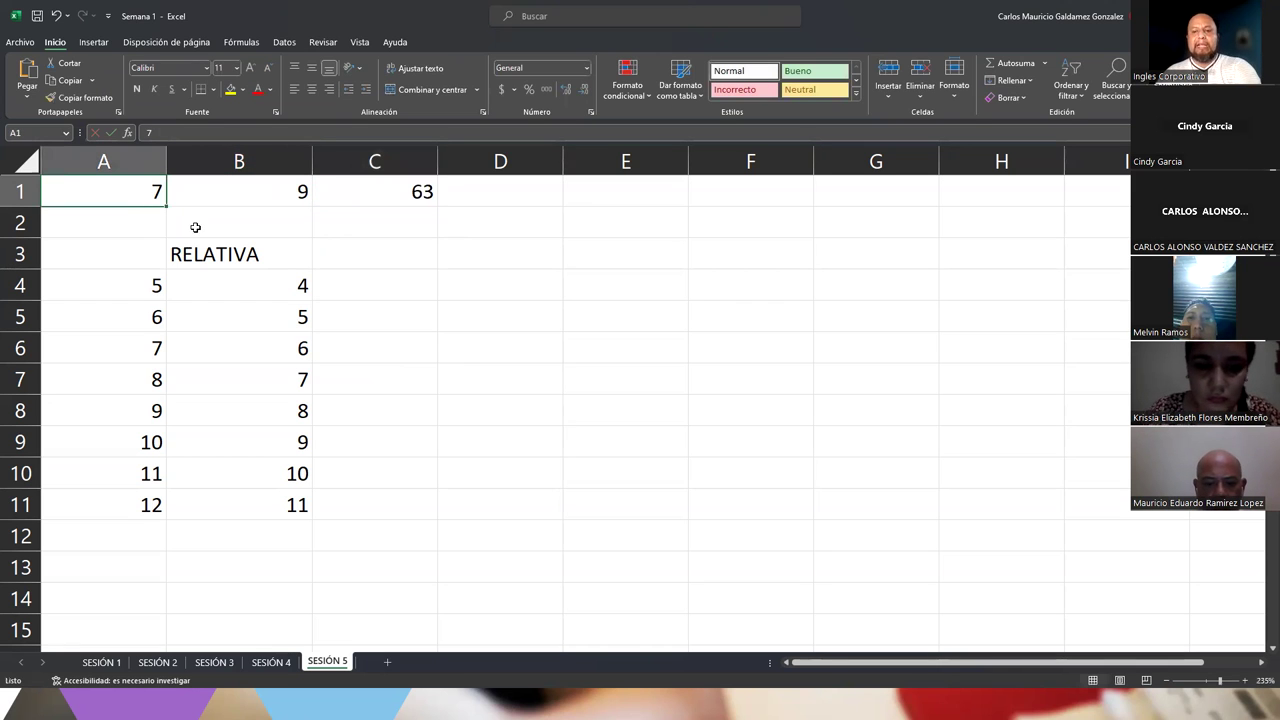
text(8)
click(266, 199)
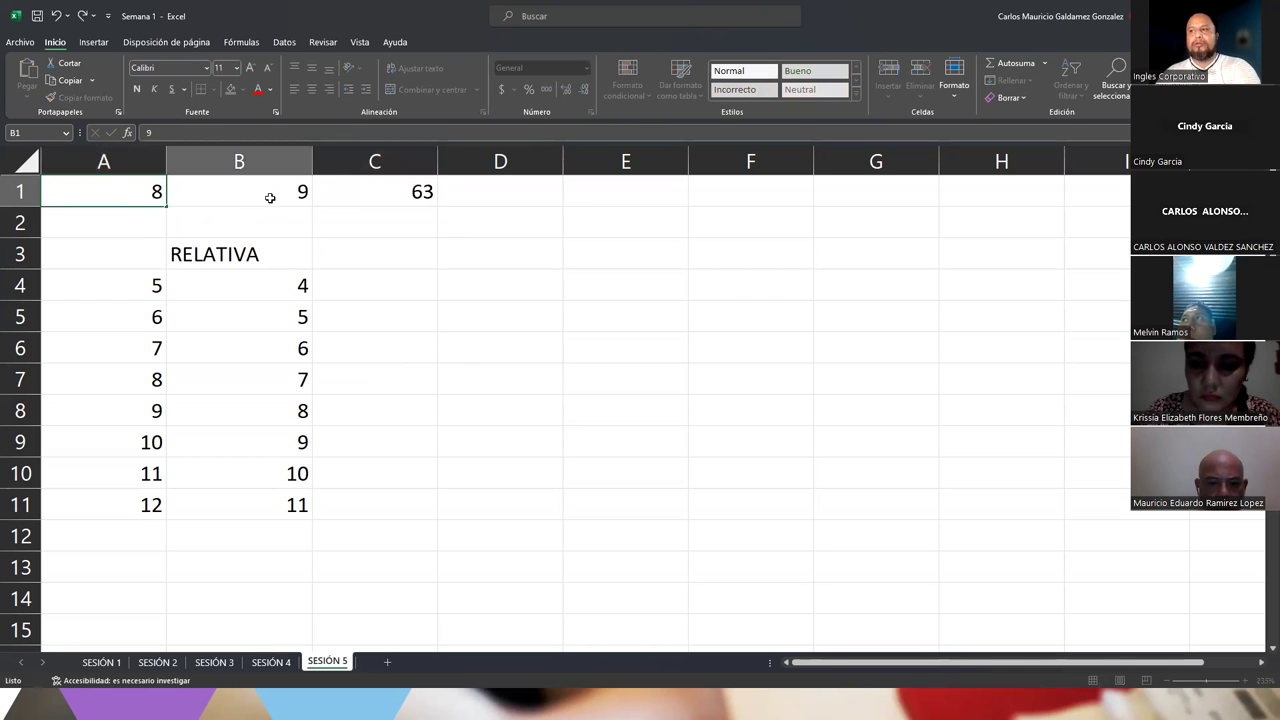
text(1)
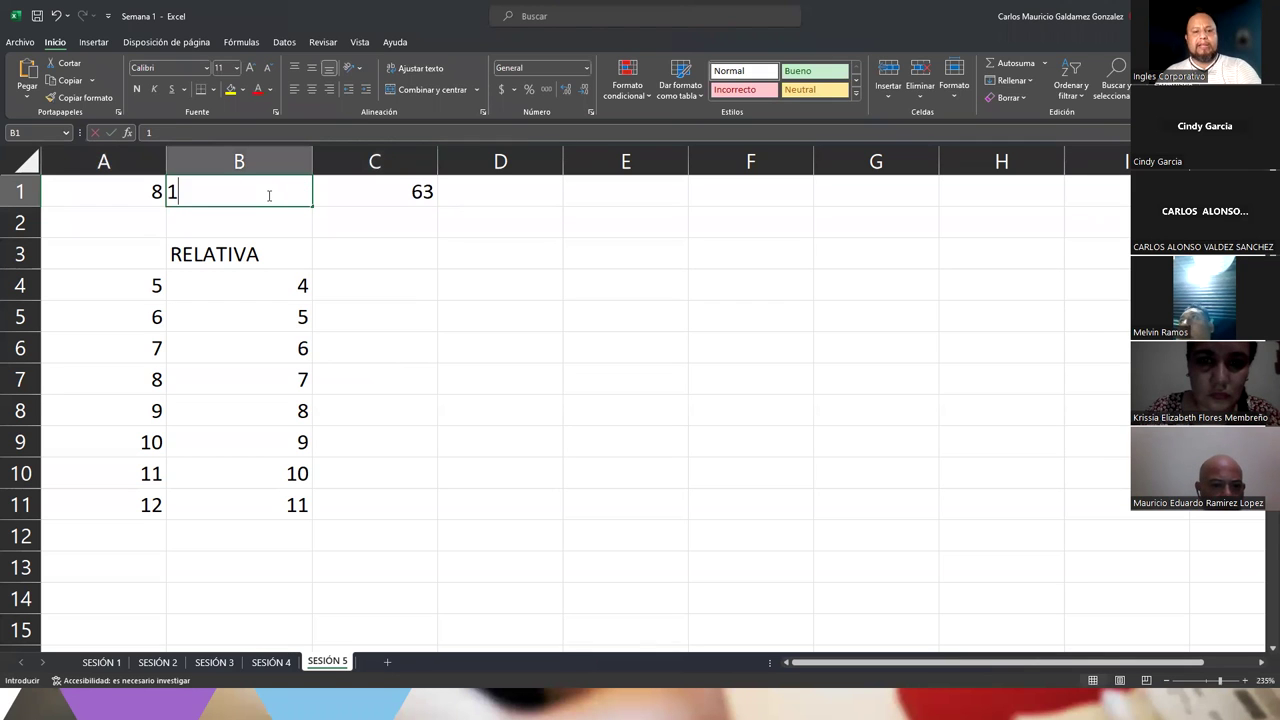
text(3)
key(Tab)
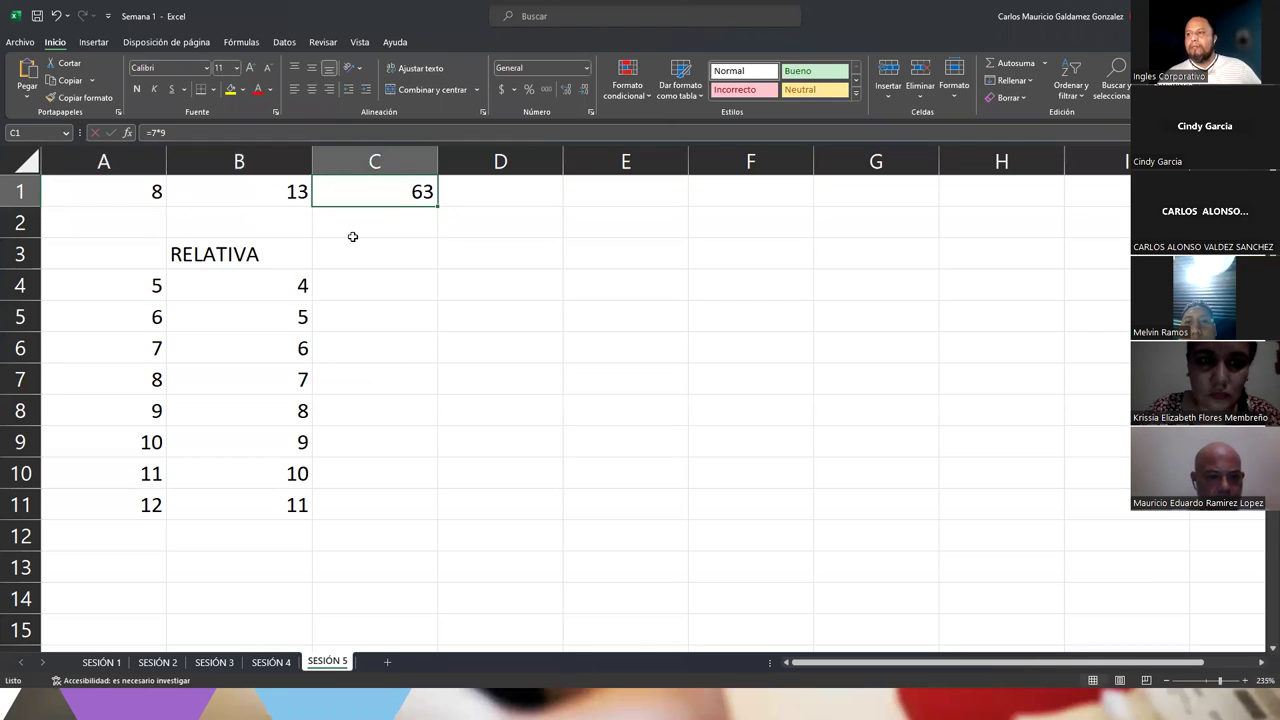
- Edit the numbers in the C1 formula so that it reads =8*13
double_click(388, 191)
drag(329, 191, 338, 191)
text(8)
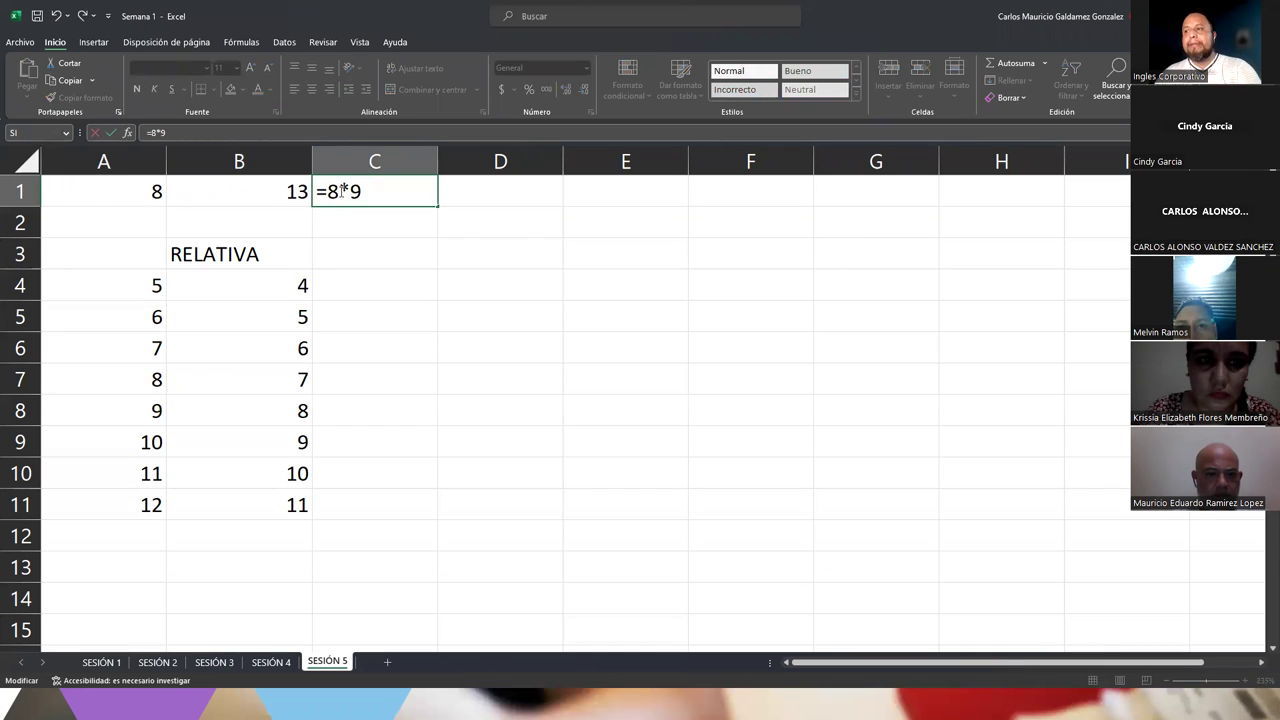
drag(340, 191, 369, 194)
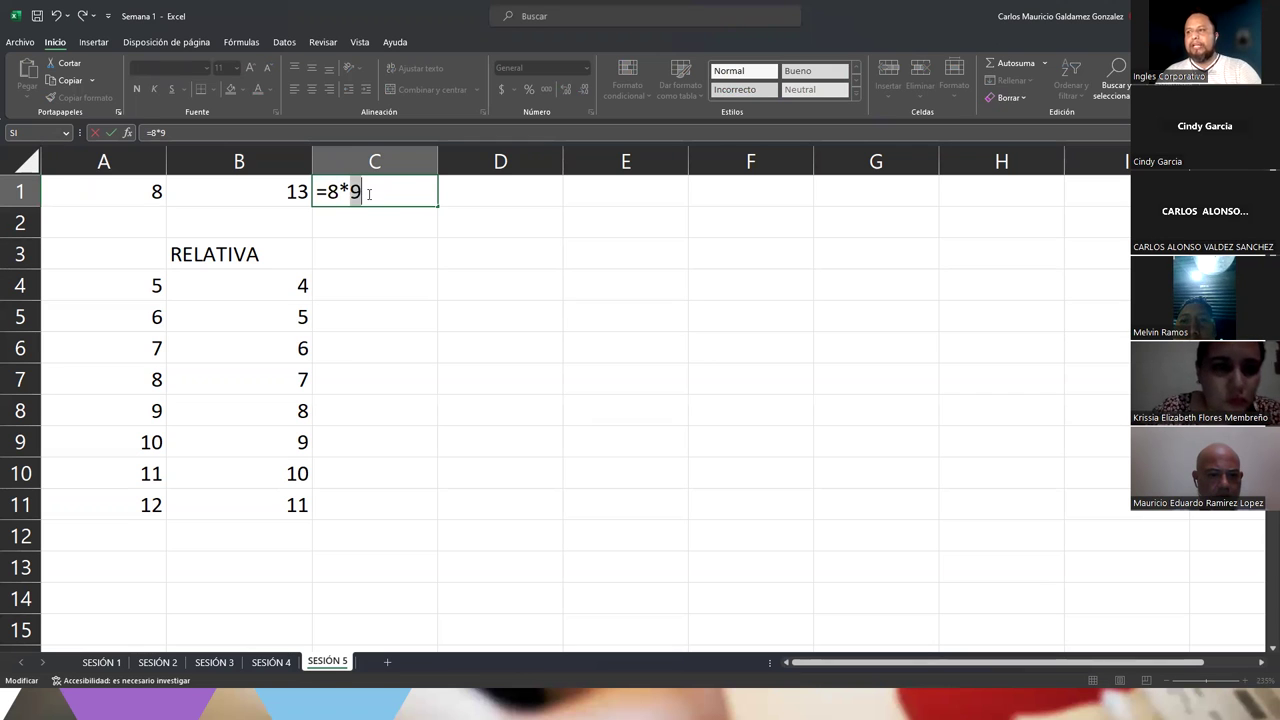
text(13)
key(Return)
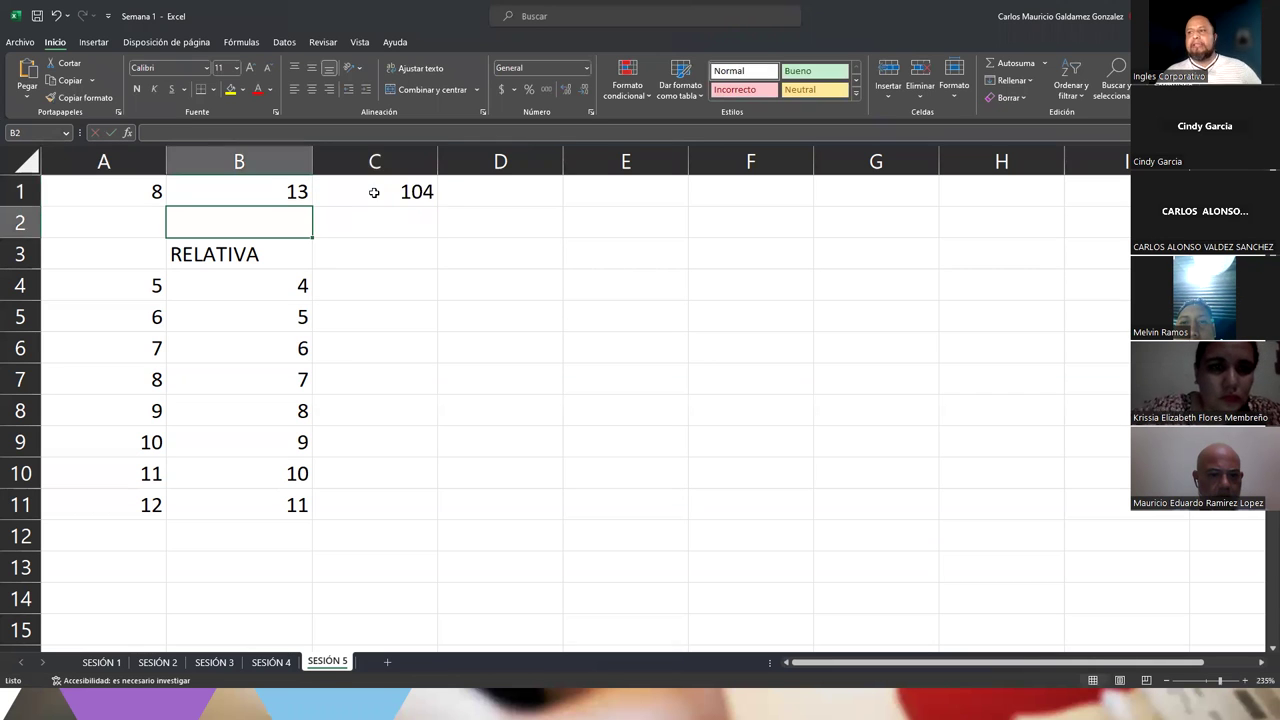
- Clear cell C1 and multiply the two cells beside it by reference with the formula =A1*B1
click(374, 192)
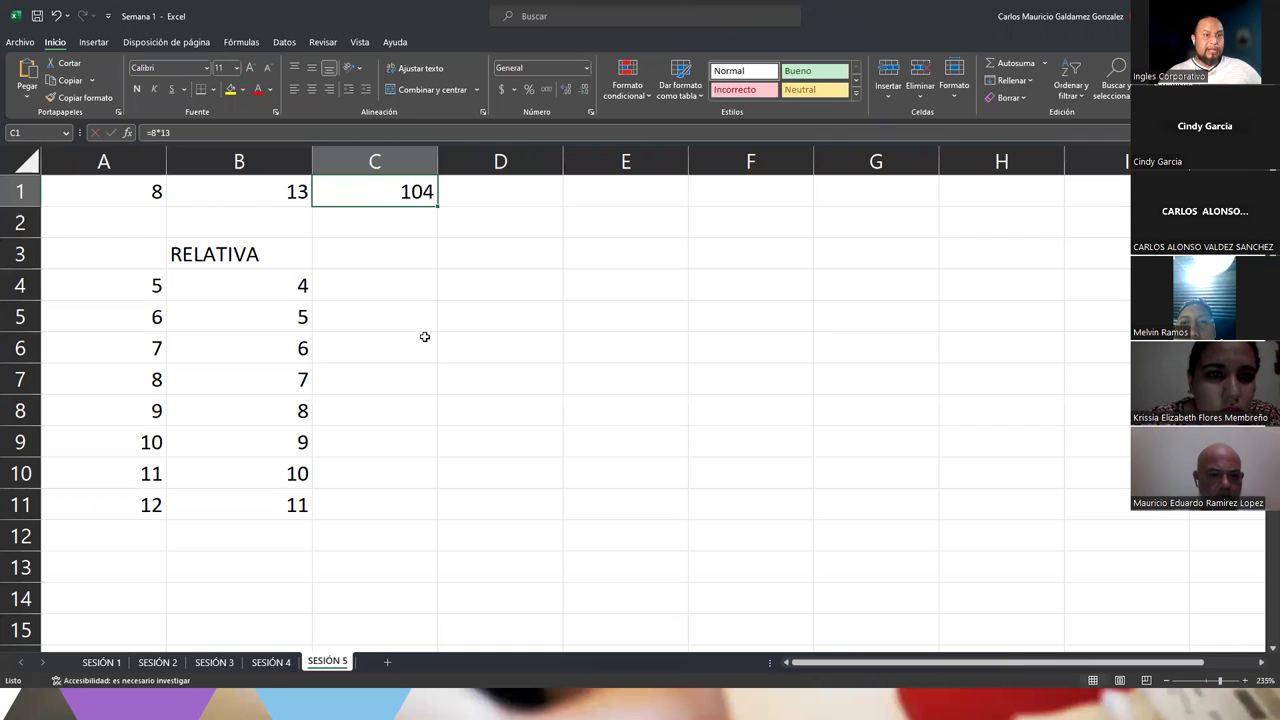
key(Delete)
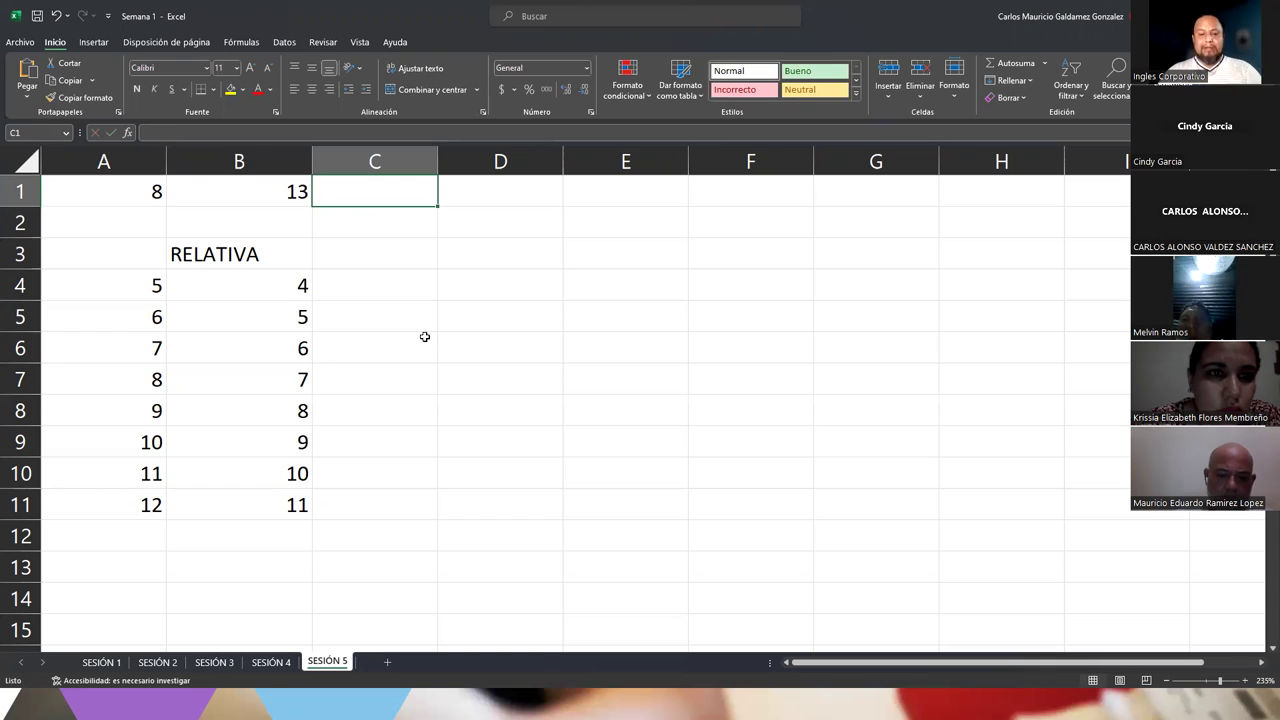
text(=)
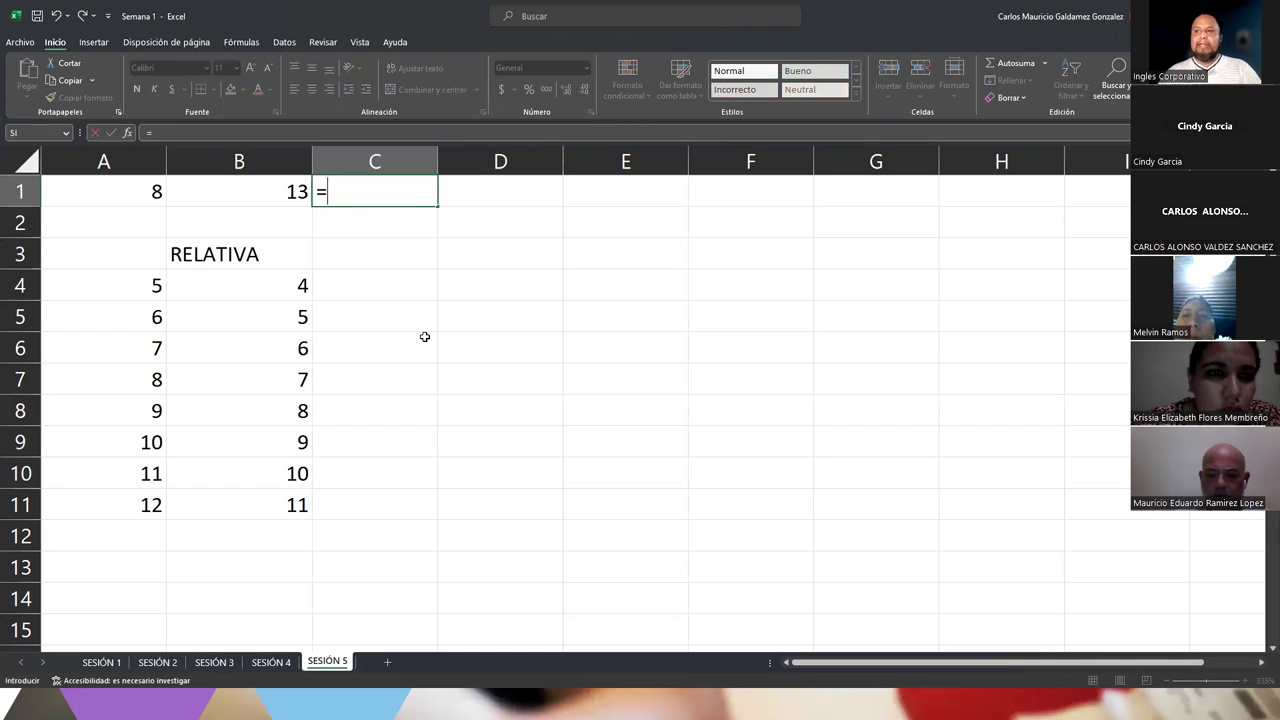
click(126, 194)
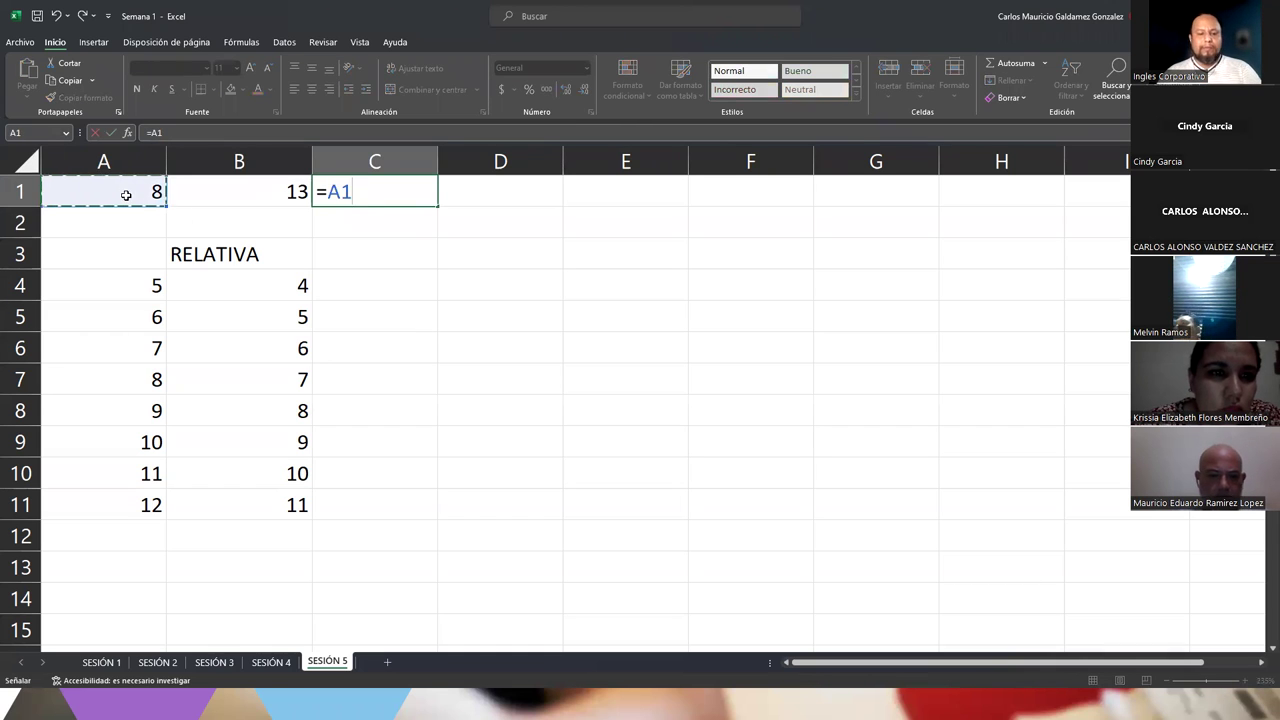
text(*)
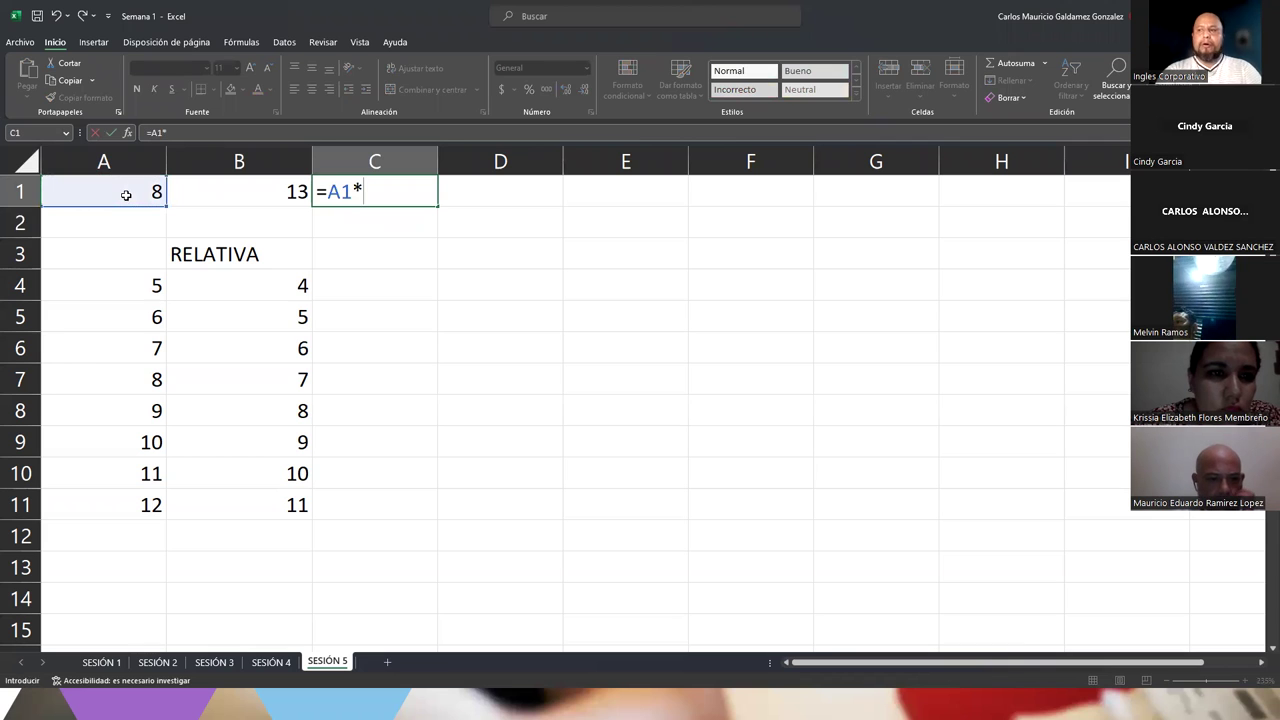
click(241, 195)
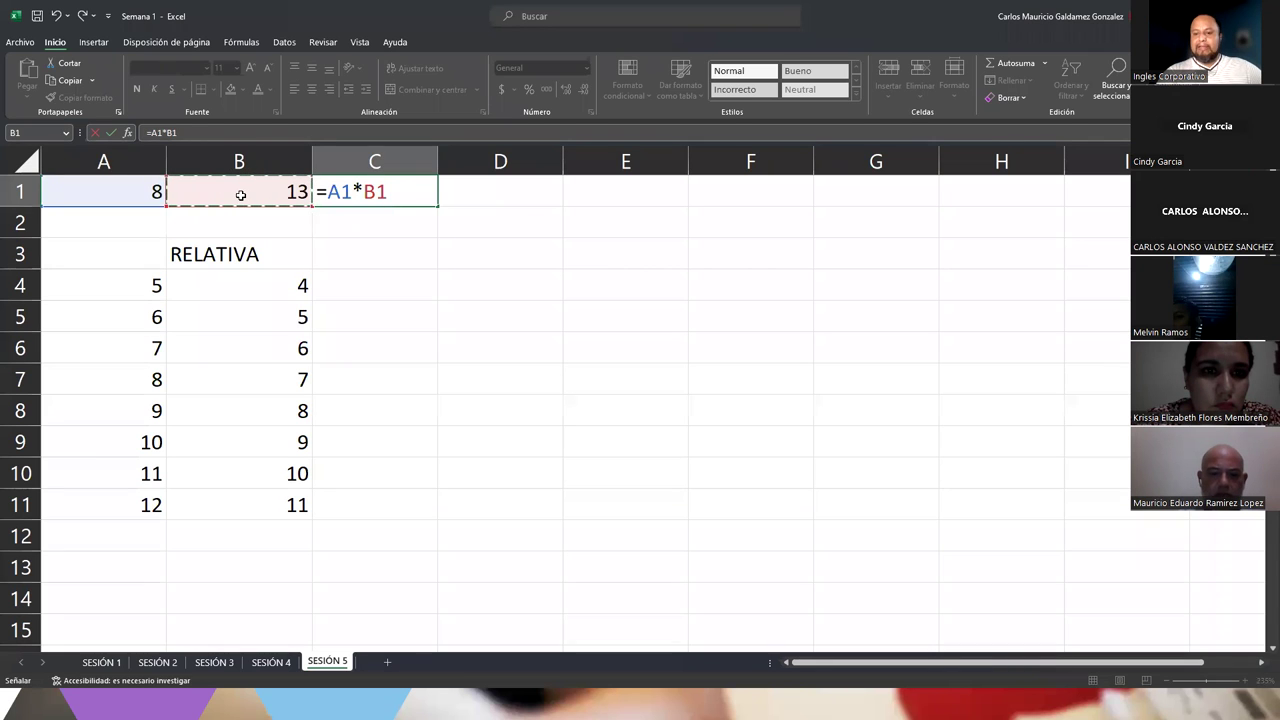
key(Return)
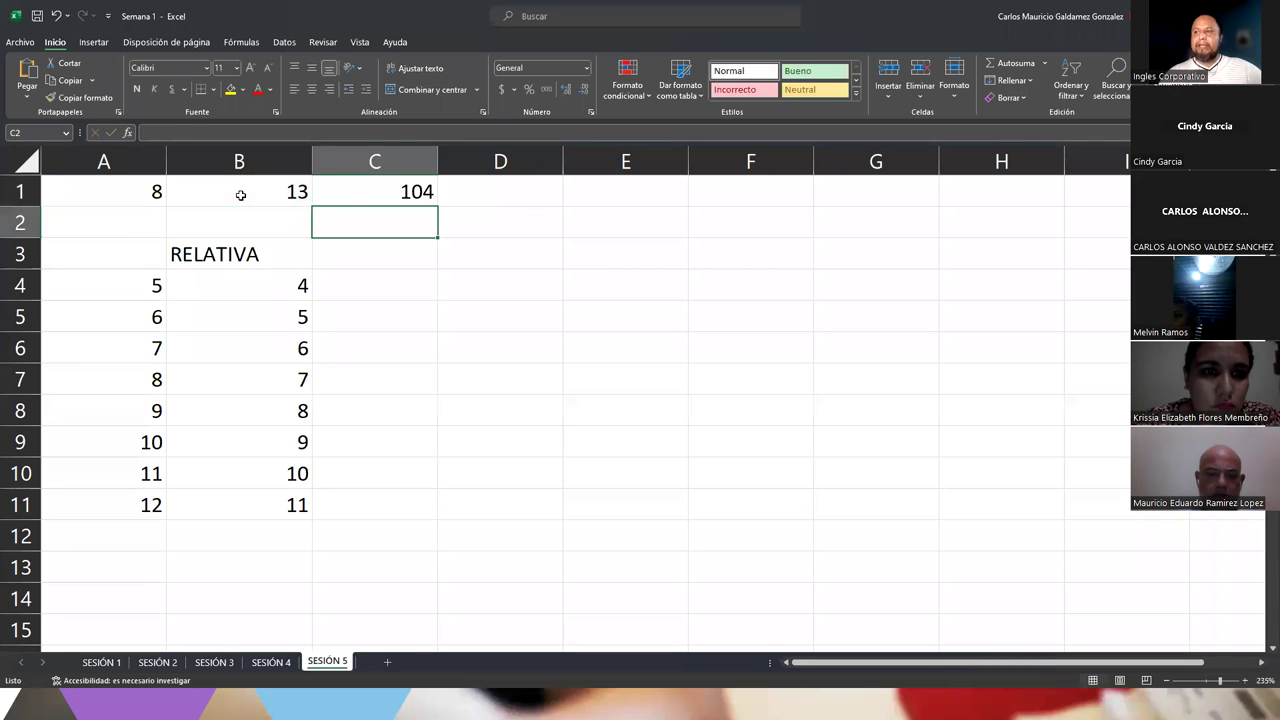
click(368, 197)
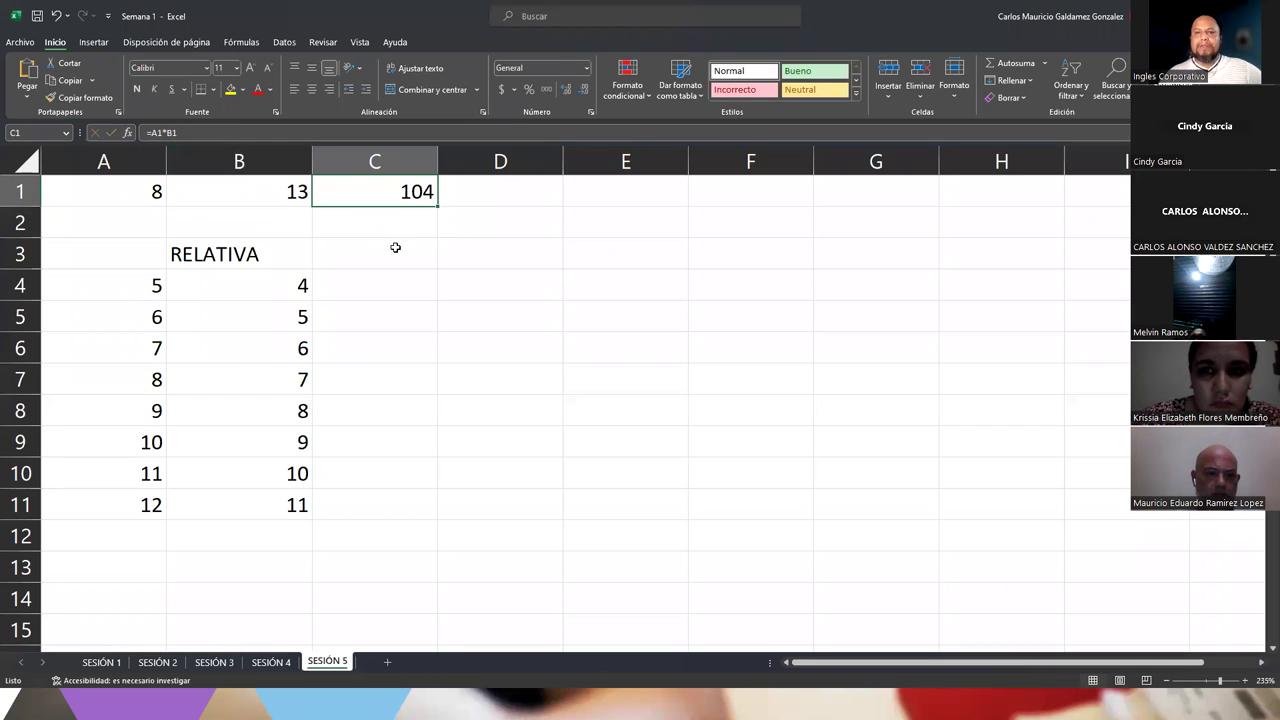
drag(120, 192, 354, 194)
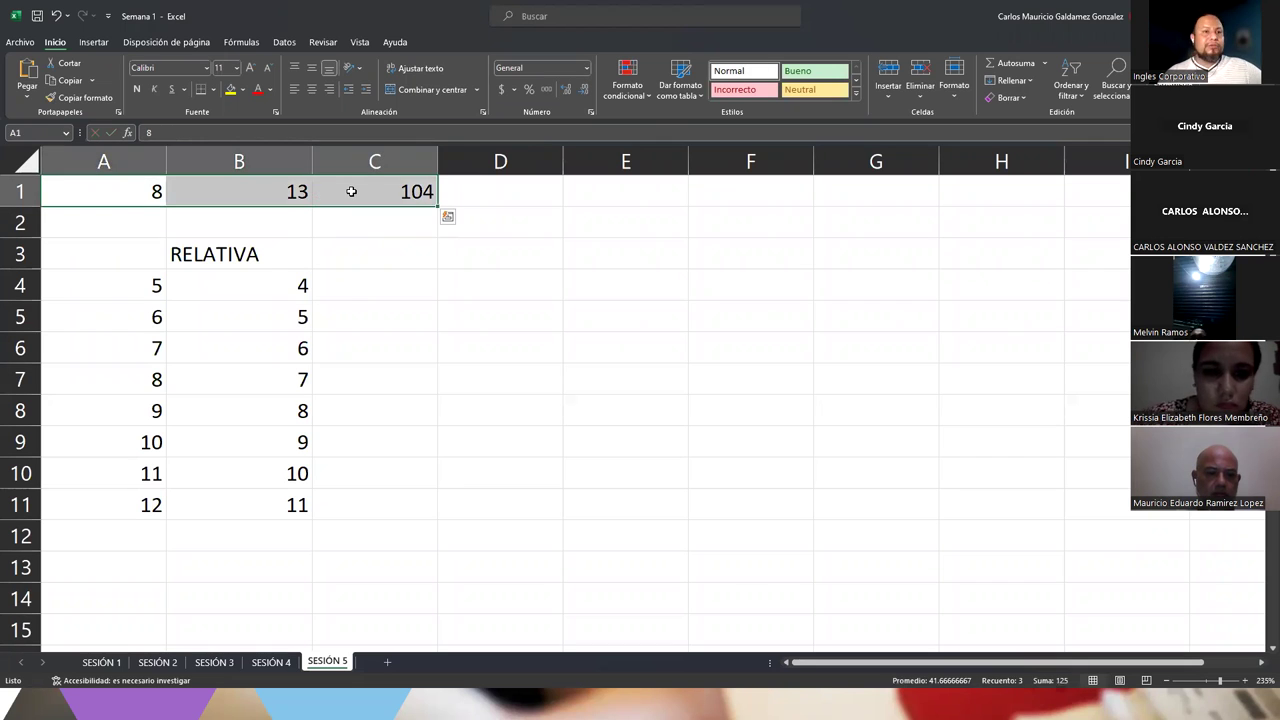
click(351, 191)
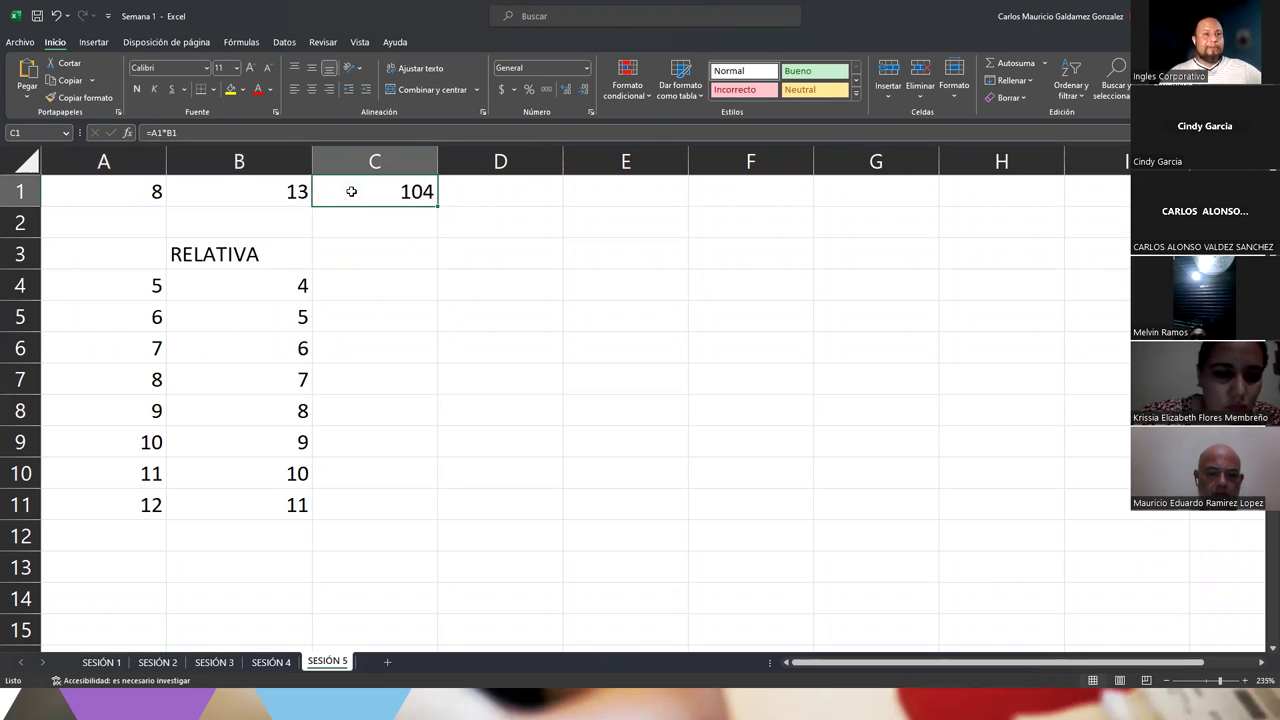
- Set cell A1 to 55 and cell B1 to 96, then check the product in C1
click(109, 195)
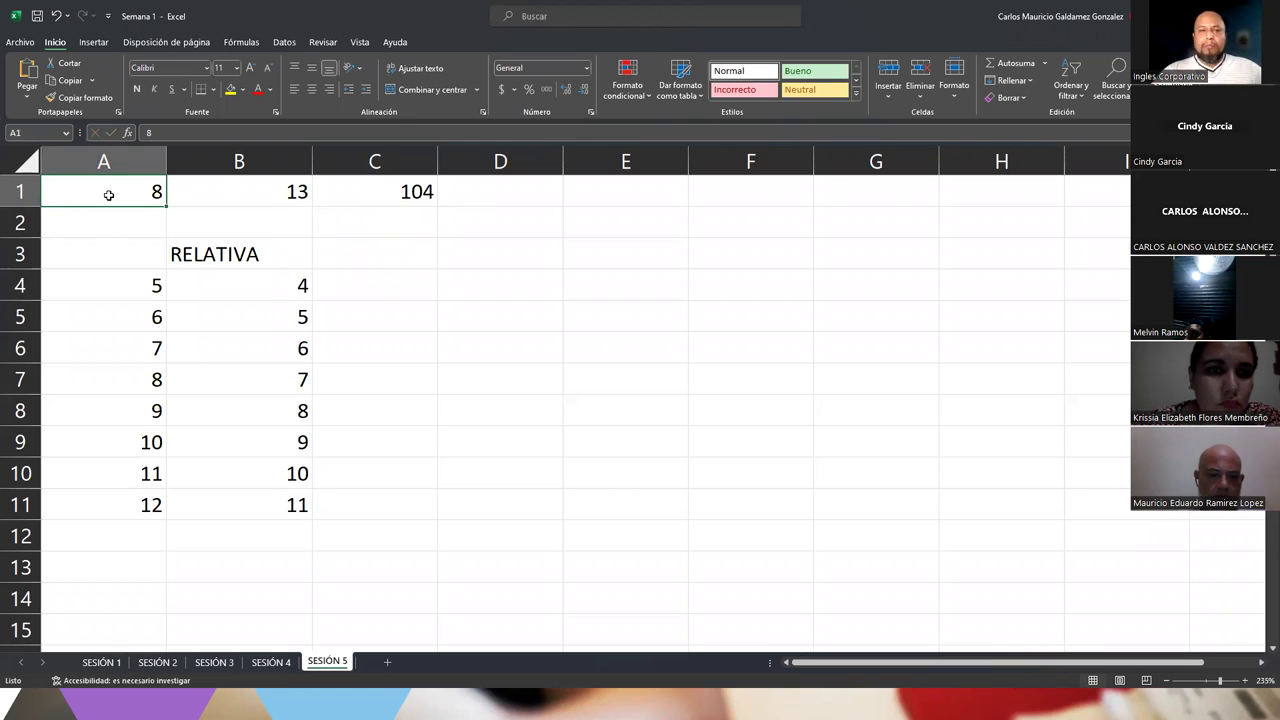
text(55)
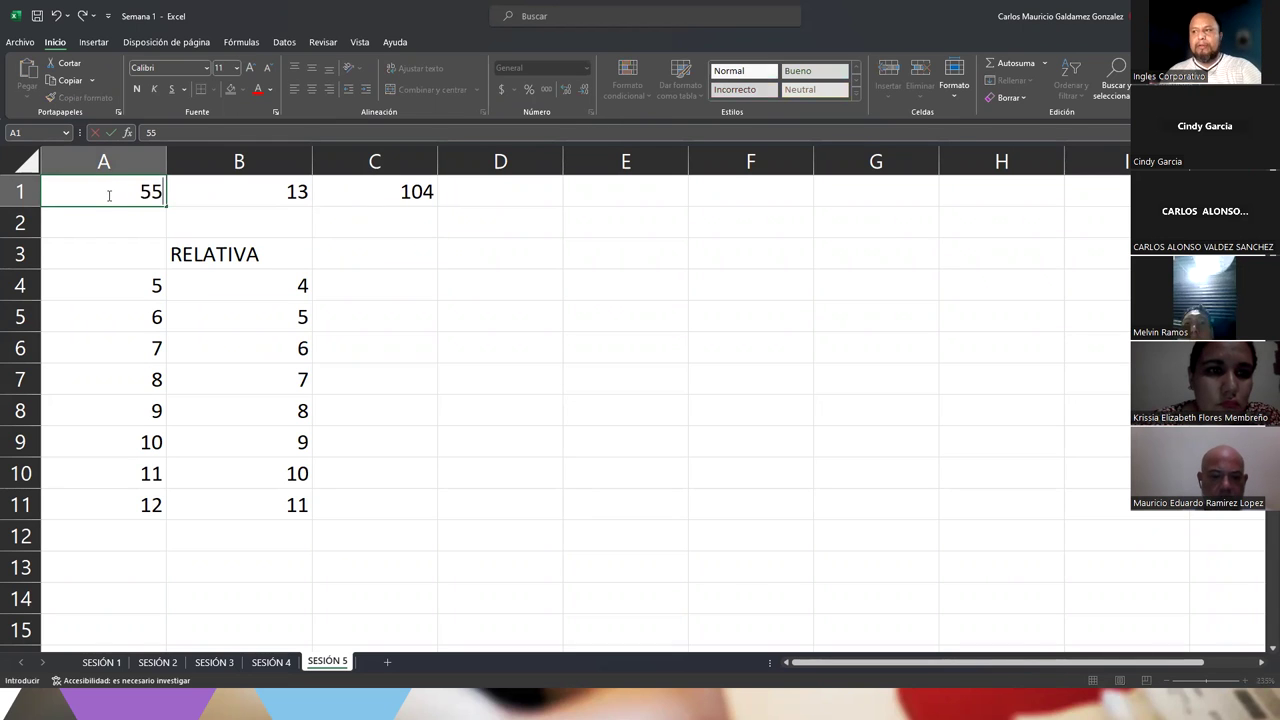
key(Return)
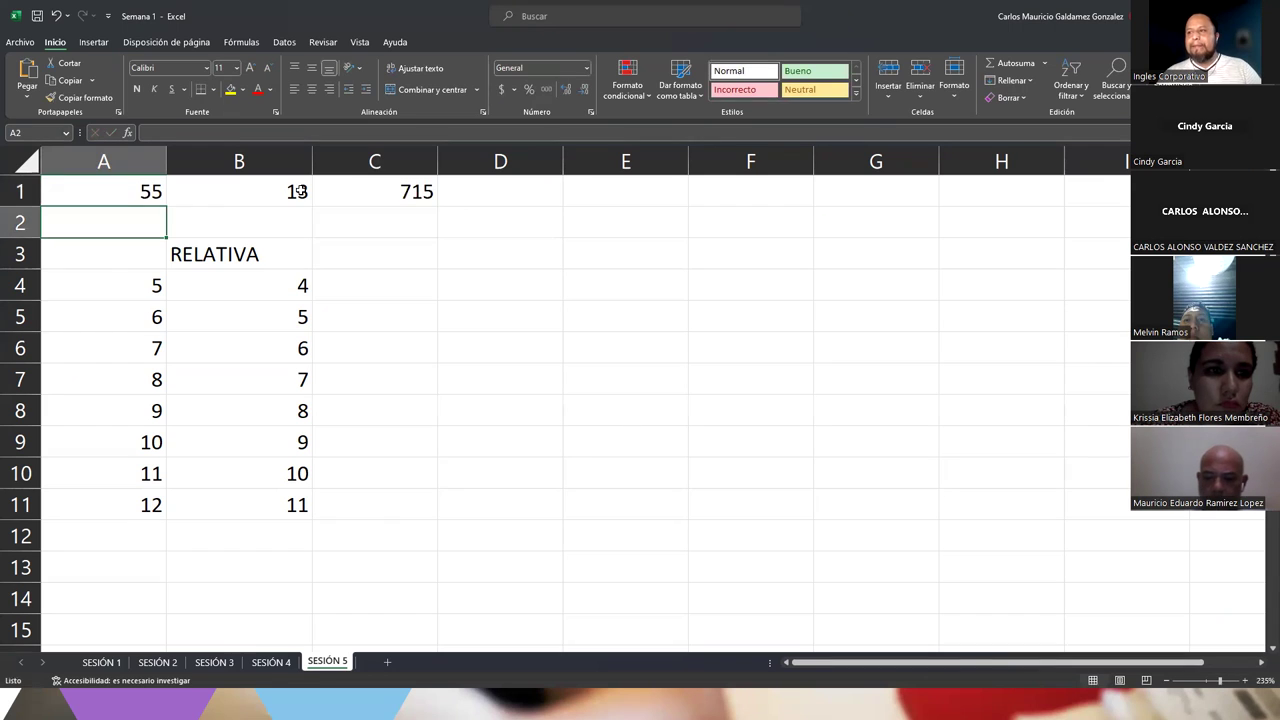
click(268, 196)
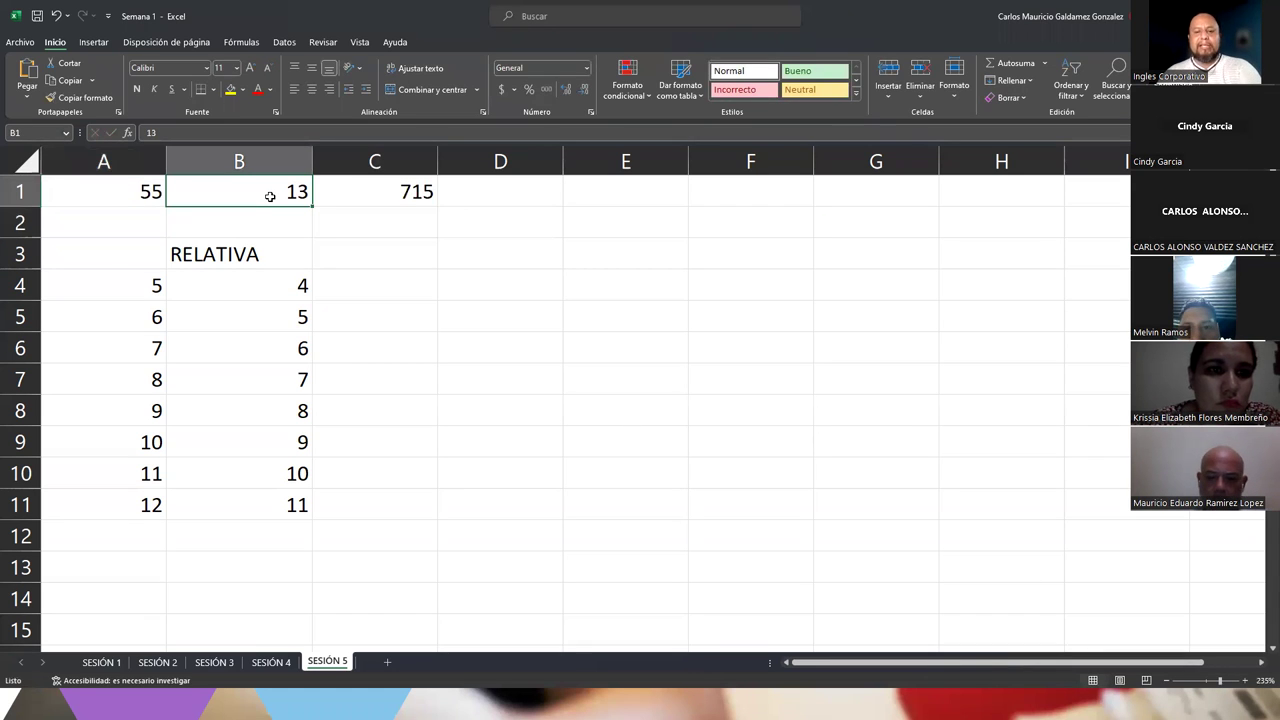
text(96)
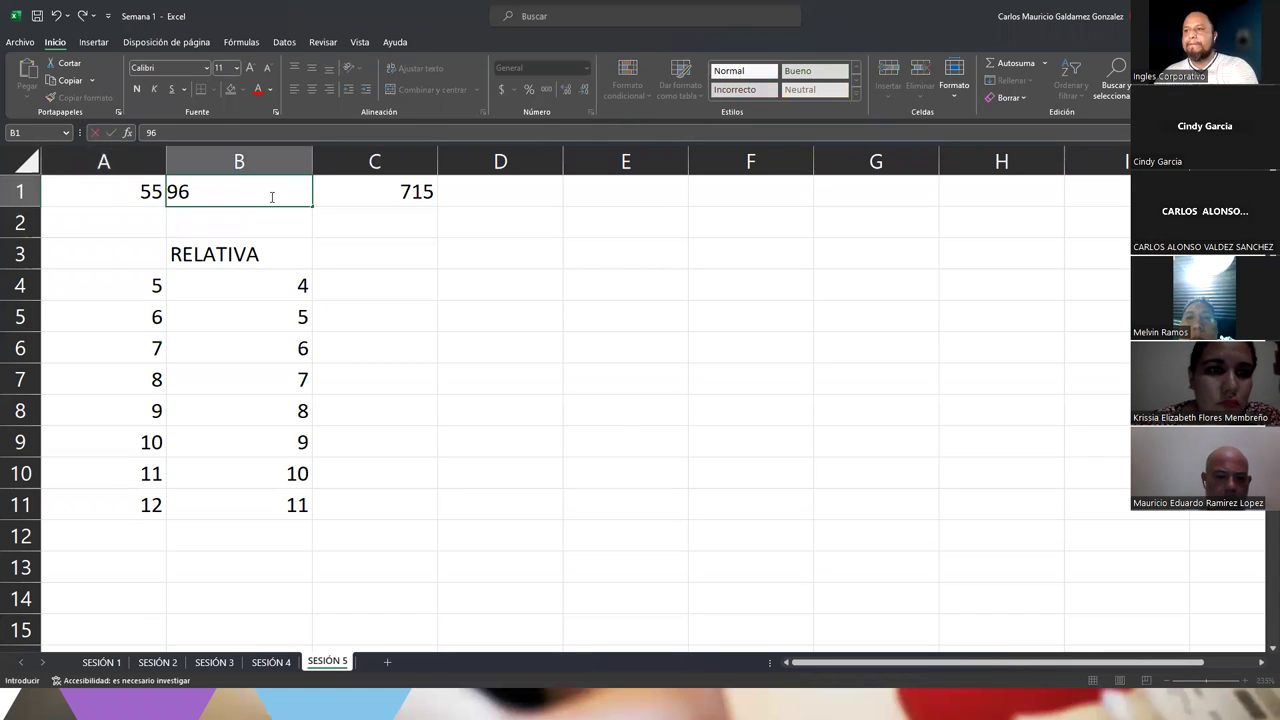
key(Return)
click(403, 191)
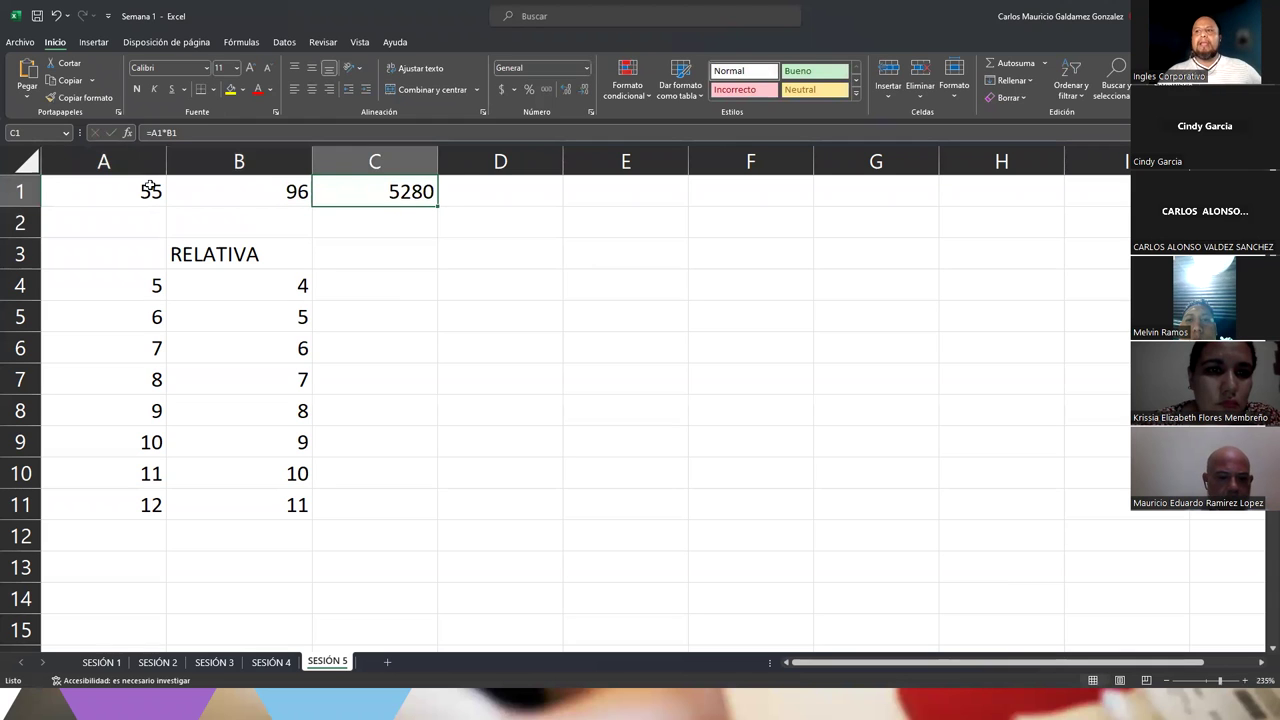
- Multiply the two row 4 numbers in C4 by reference with =A4*B4 and fill the formula down to C11
drag(140, 193, 234, 197)
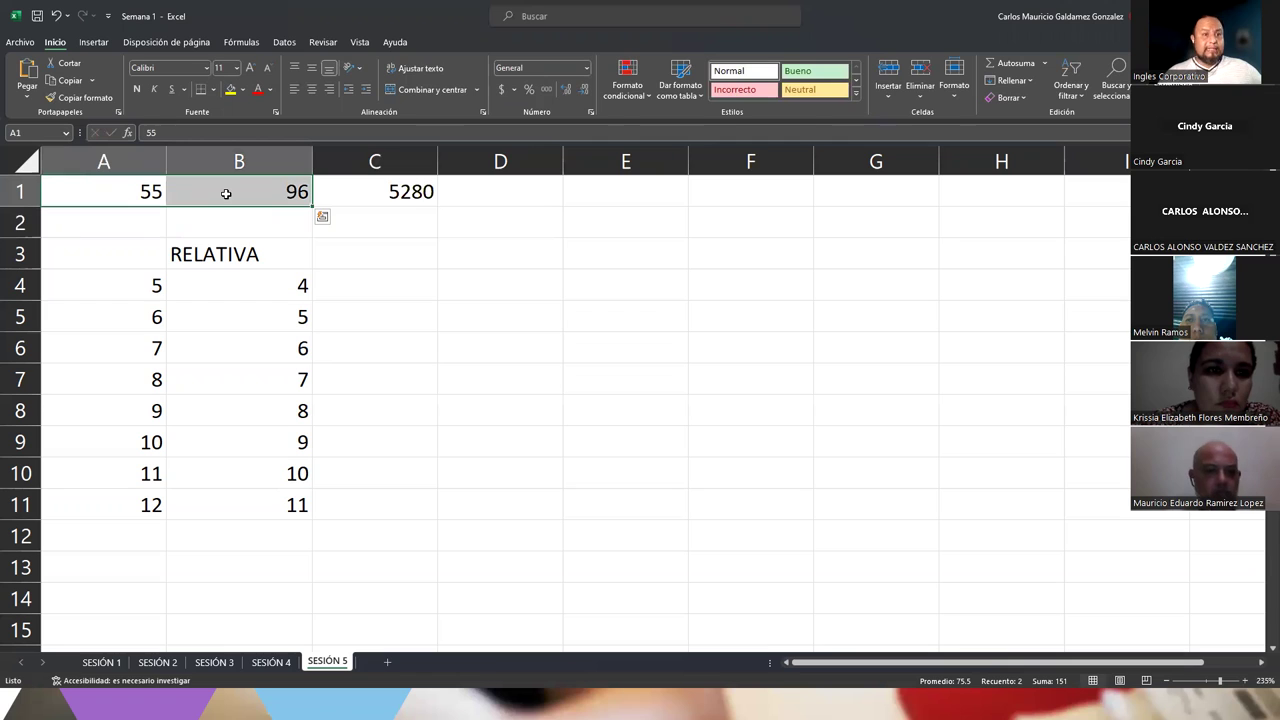
click(397, 193)
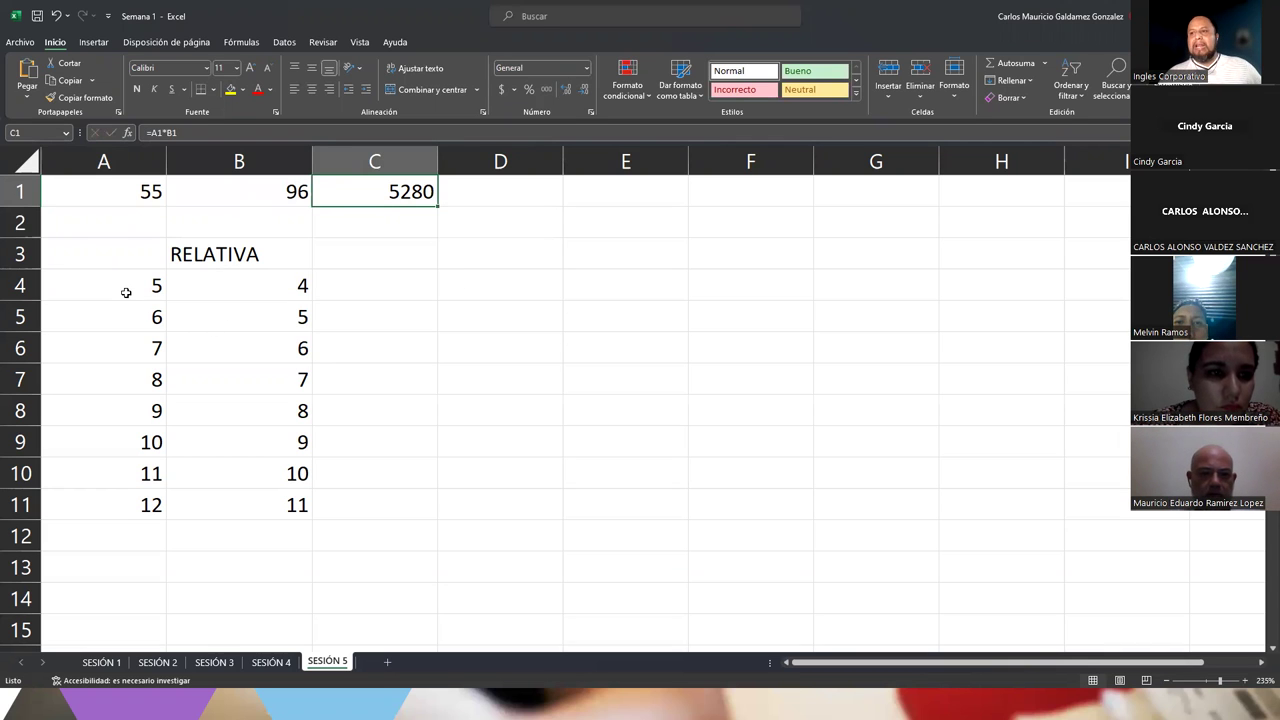
drag(126, 289, 249, 289)
click(355, 291)
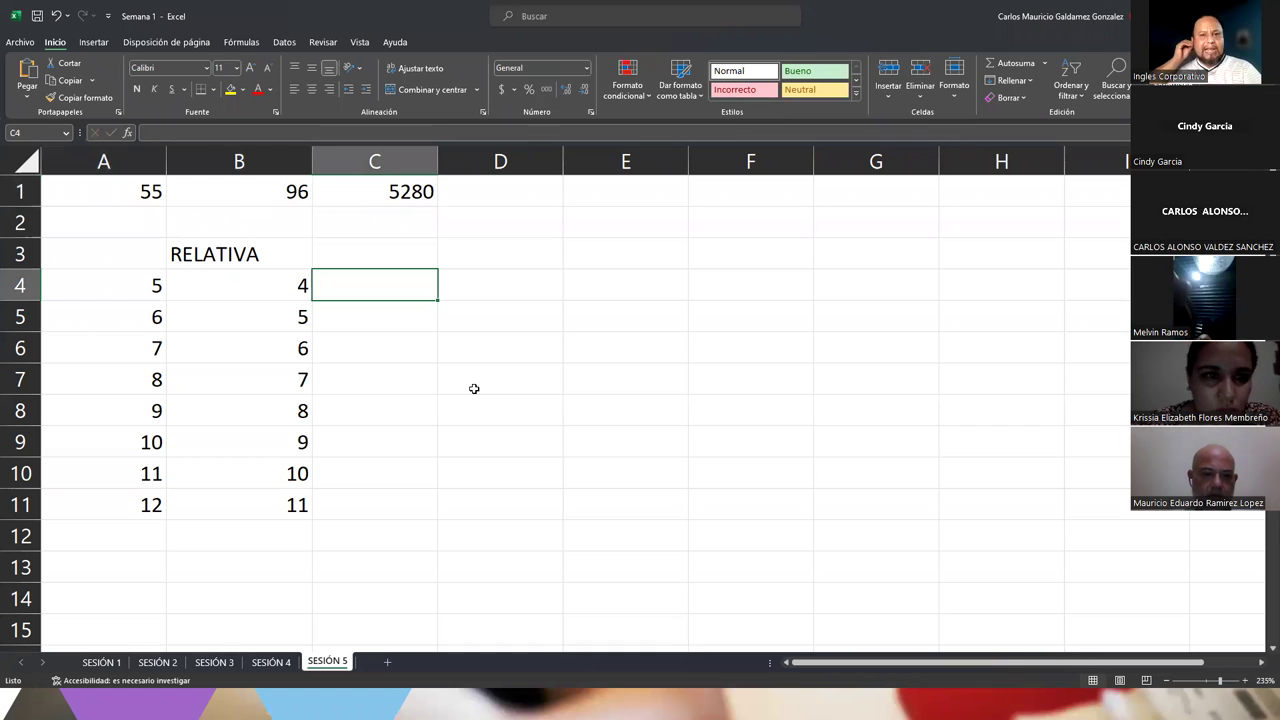
text(=)
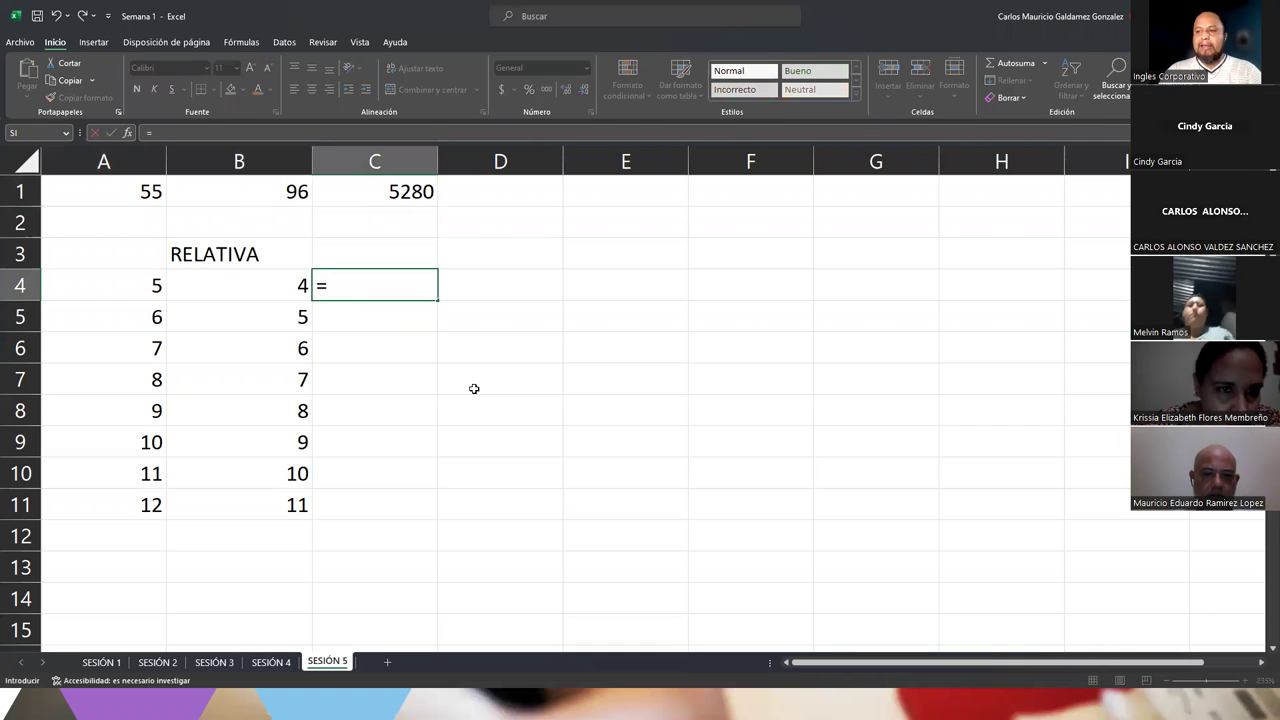
key(Left)
key(Left)
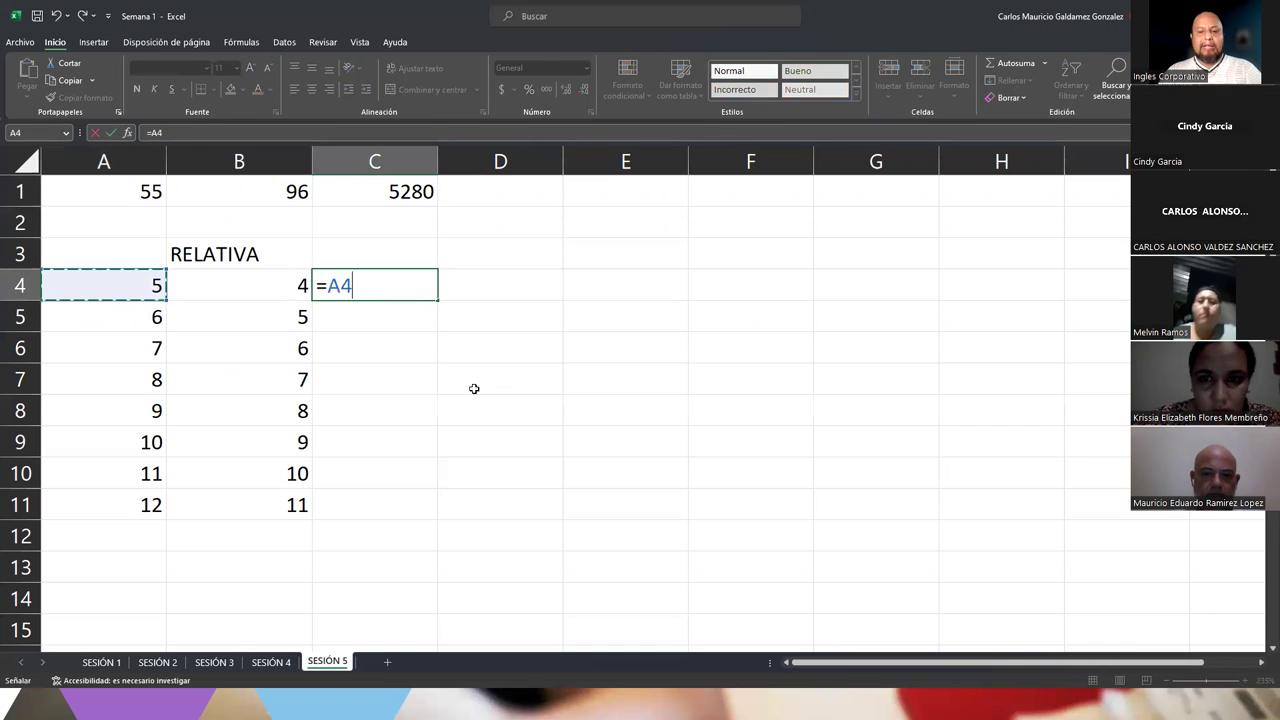
text(*)
key(Left)
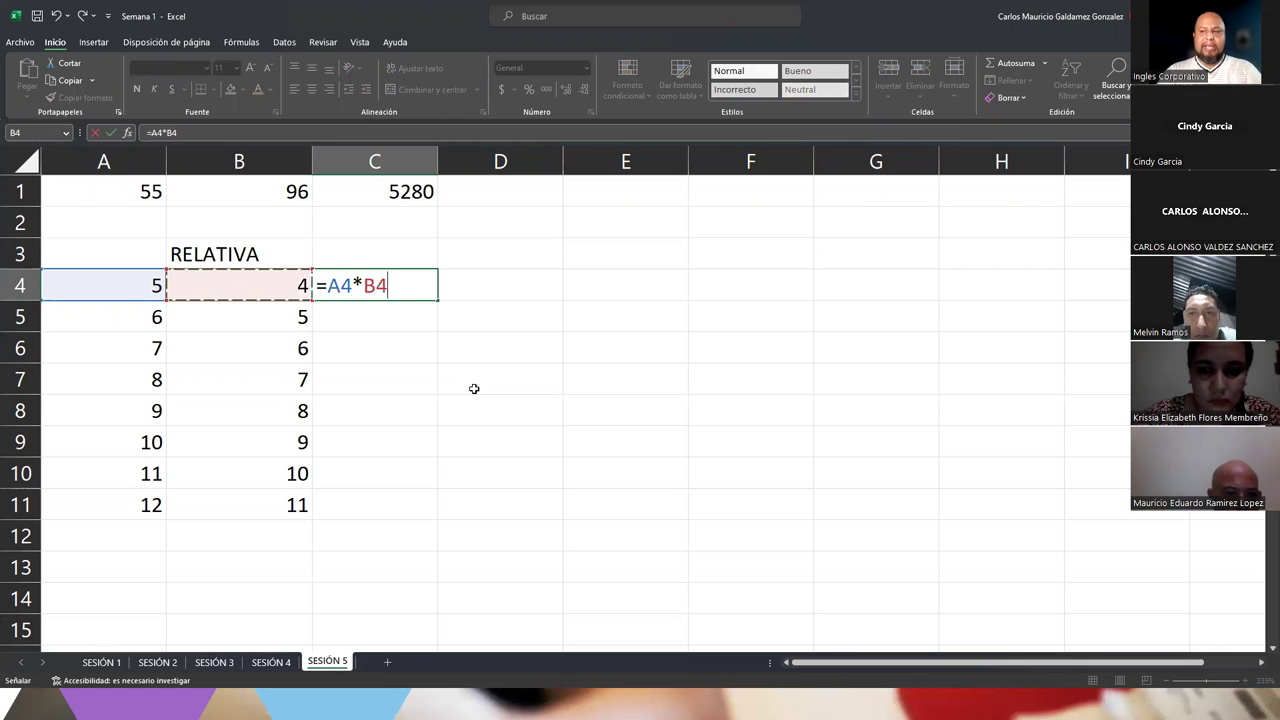
key(Return)
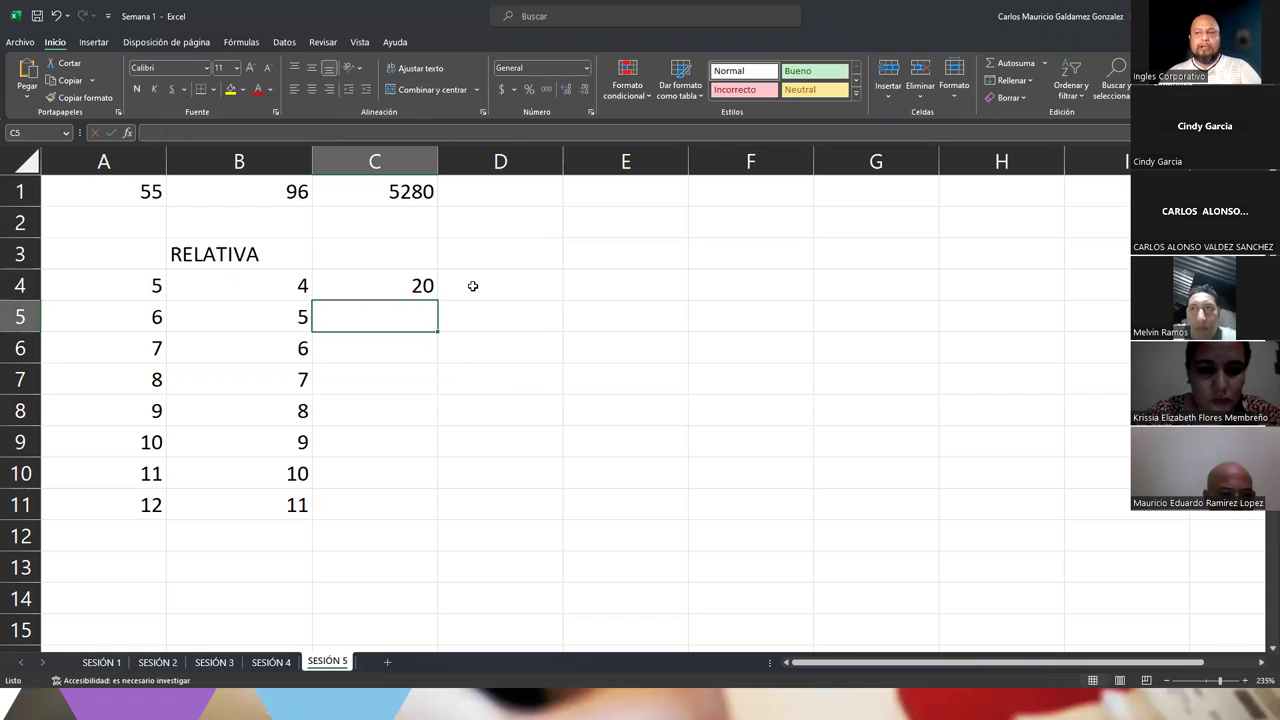
click(356, 290)
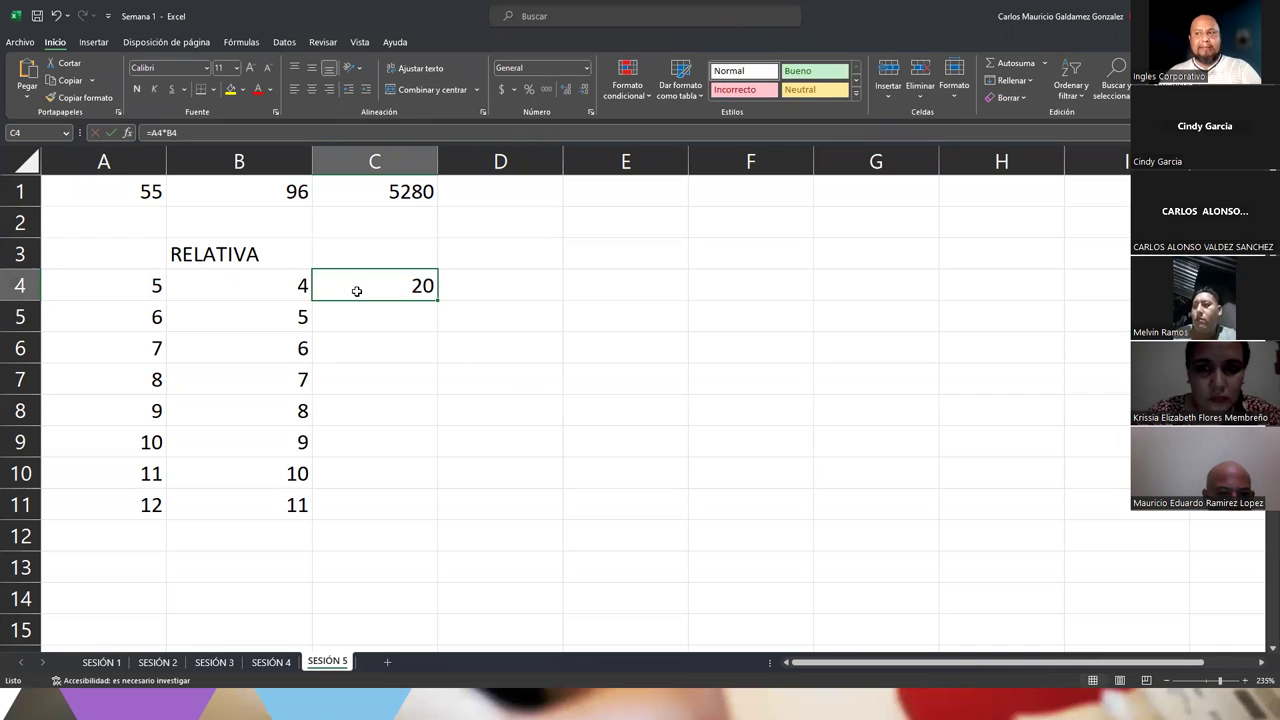
drag(437, 300, 424, 518)
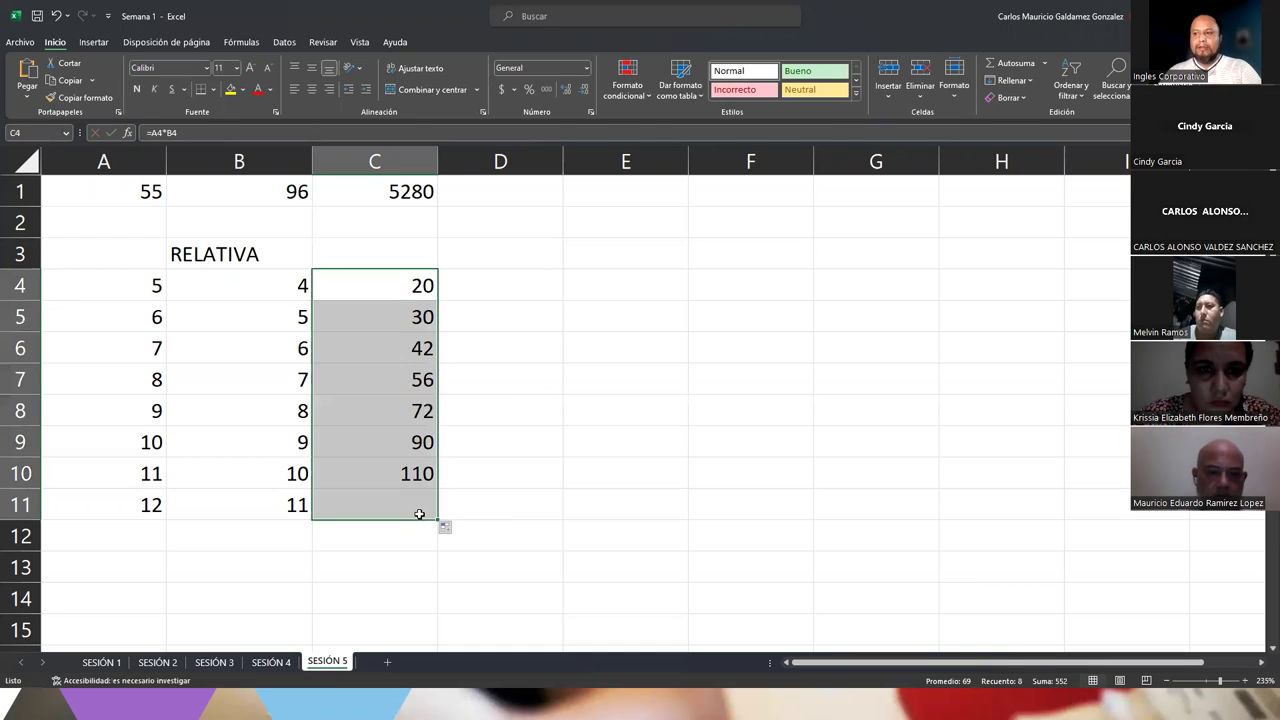
- Examine rows 4 to 6 of the RELATIVA table, comparing each pair of factors with its product in column C
click(155, 290)
click(237, 289)
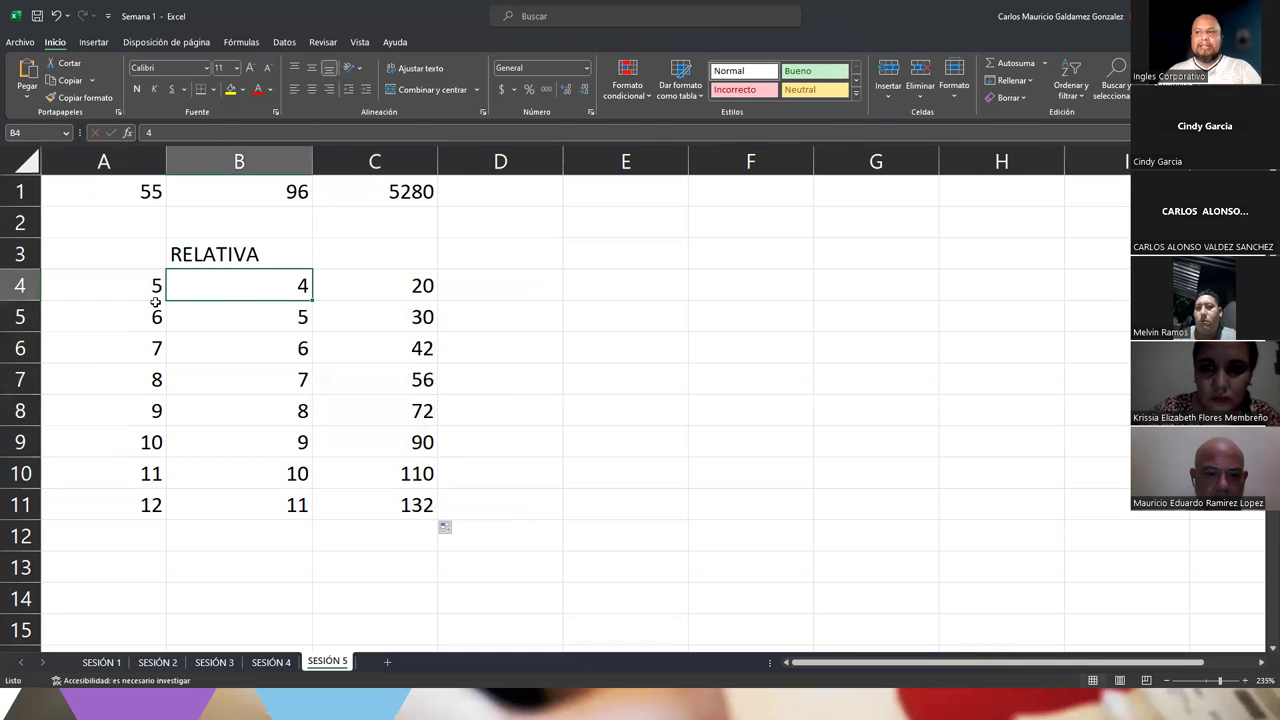
click(394, 287)
click(114, 326)
click(269, 320)
click(391, 317)
click(114, 356)
click(211, 341)
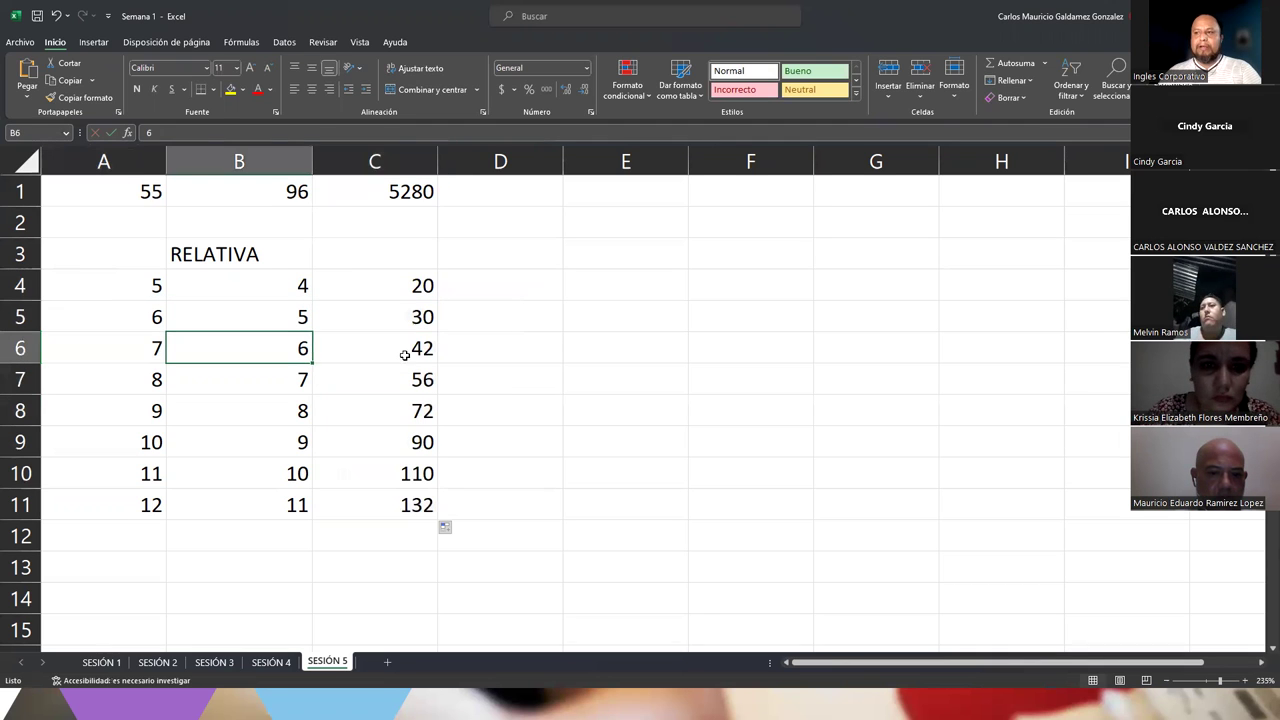
click(403, 355)
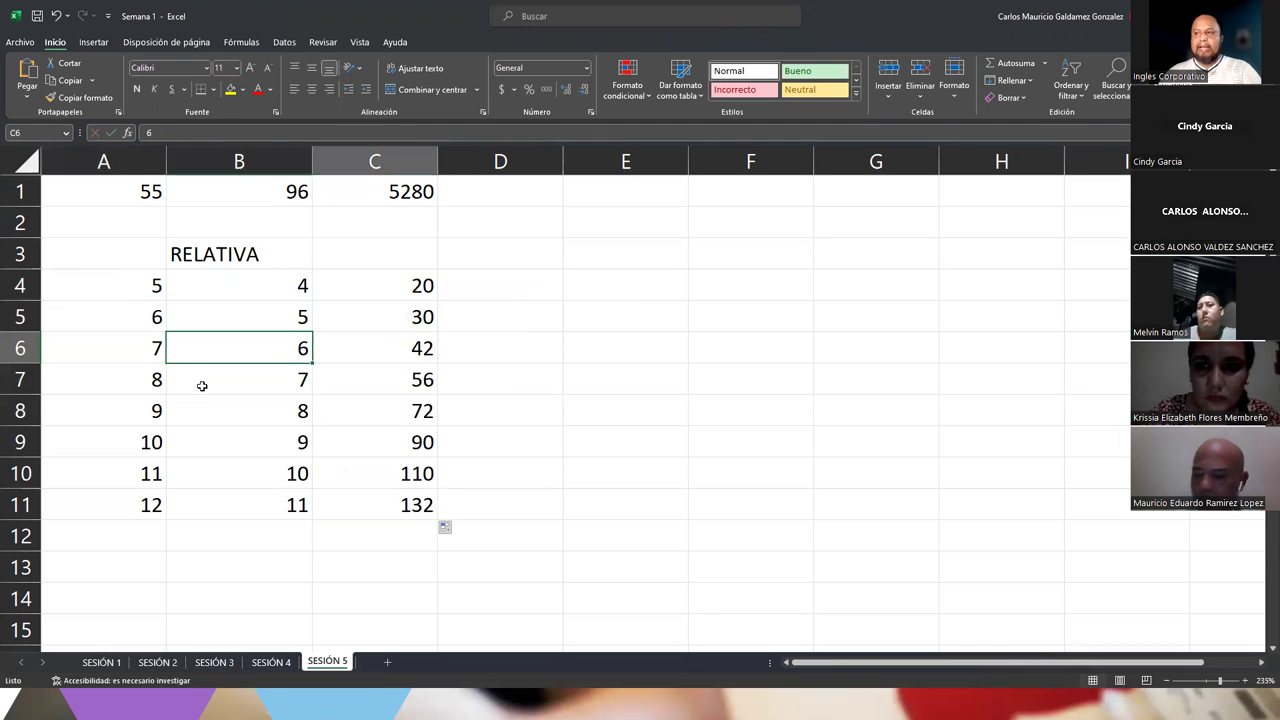
- Examine the A4 and B4 references in the C4 formula, then compare the factors in A4:B11 with the formula in C11
click(370, 279)
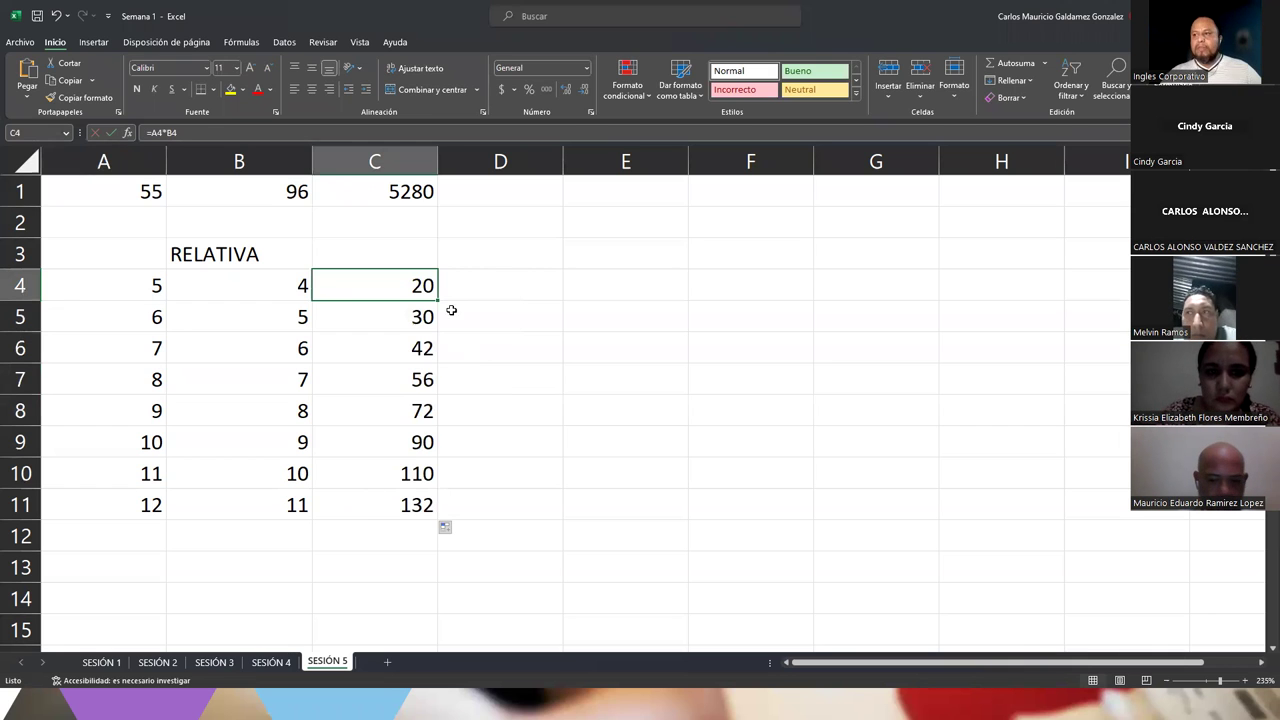
double_click(354, 287)
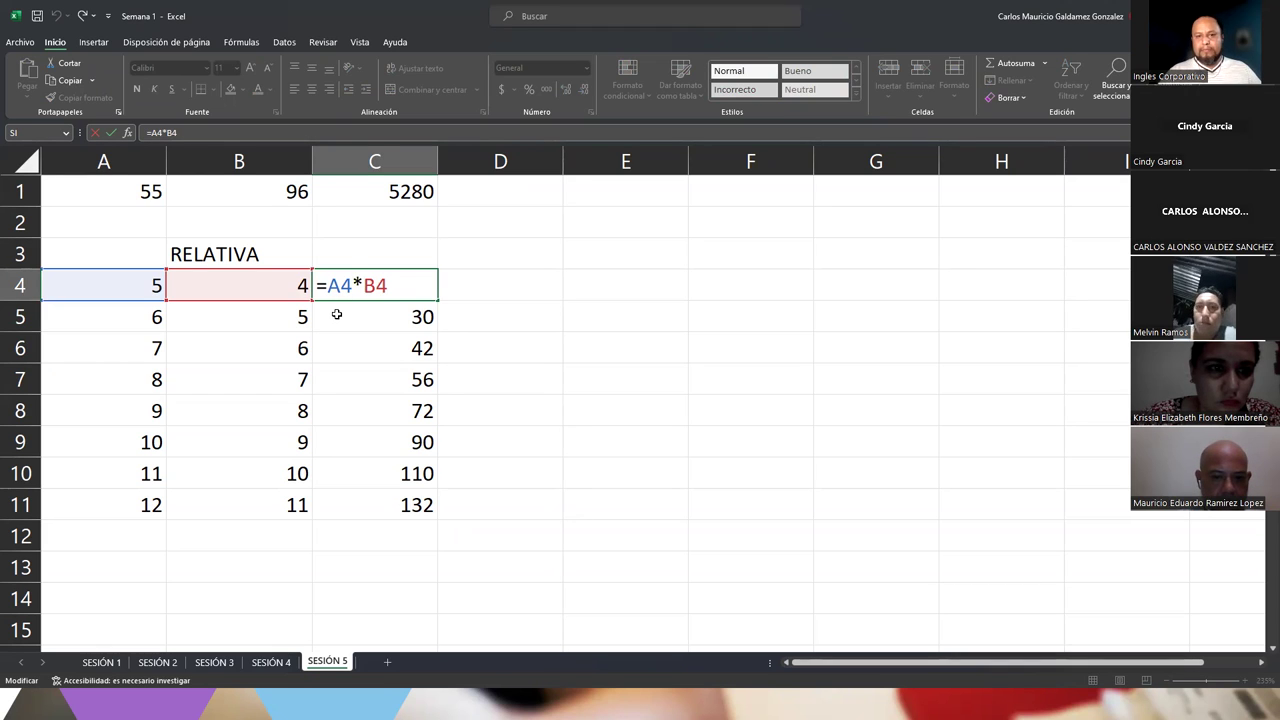
drag(330, 287, 390, 290)
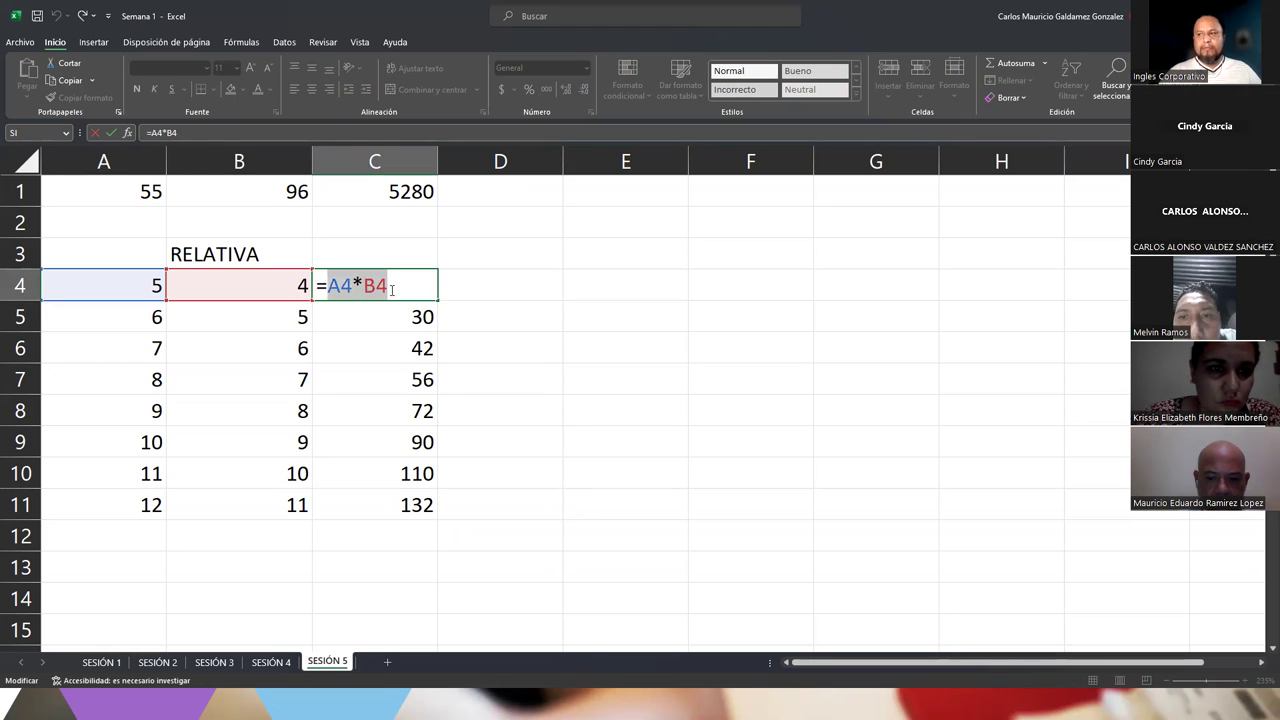
click(398, 283)
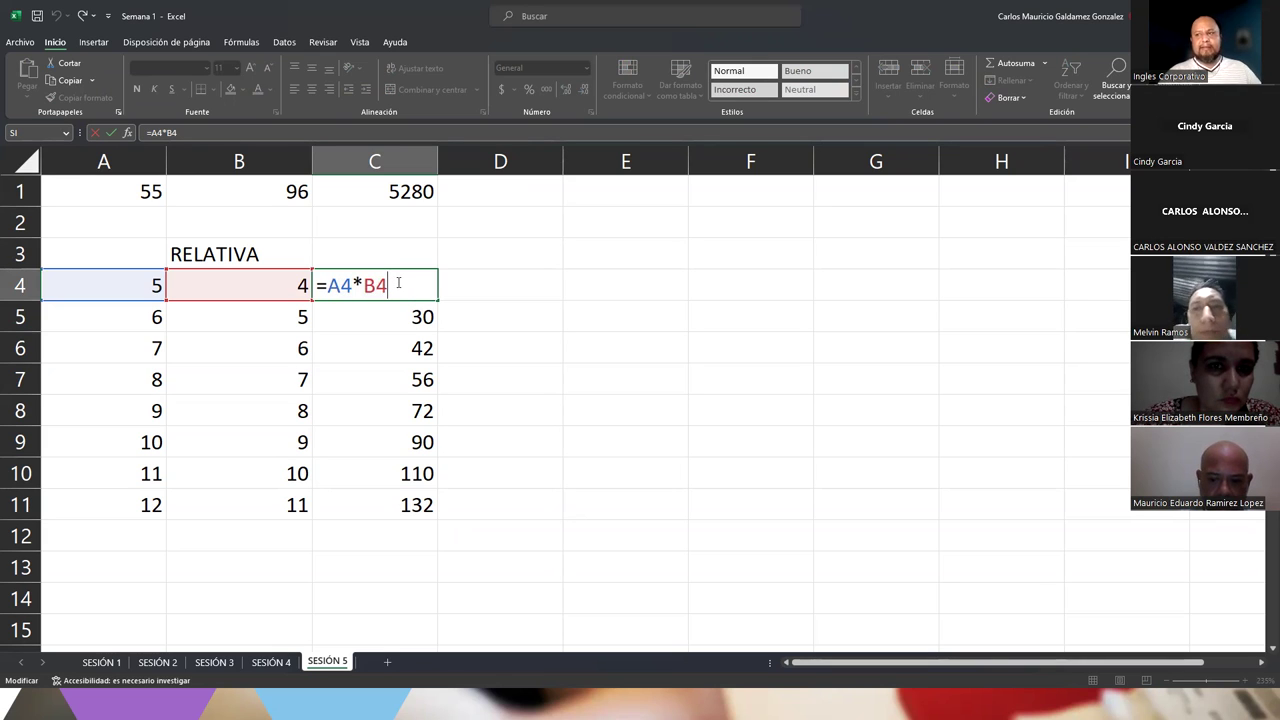
drag(328, 285, 352, 285)
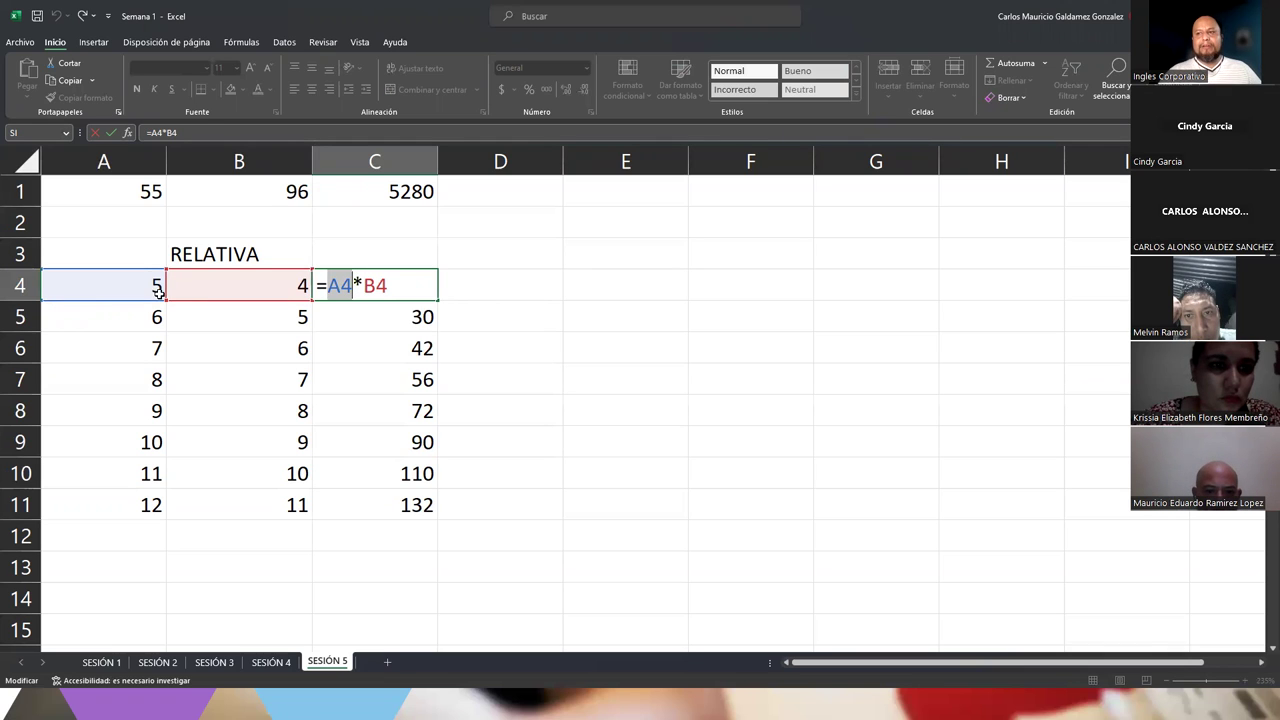
double_click(367, 286)
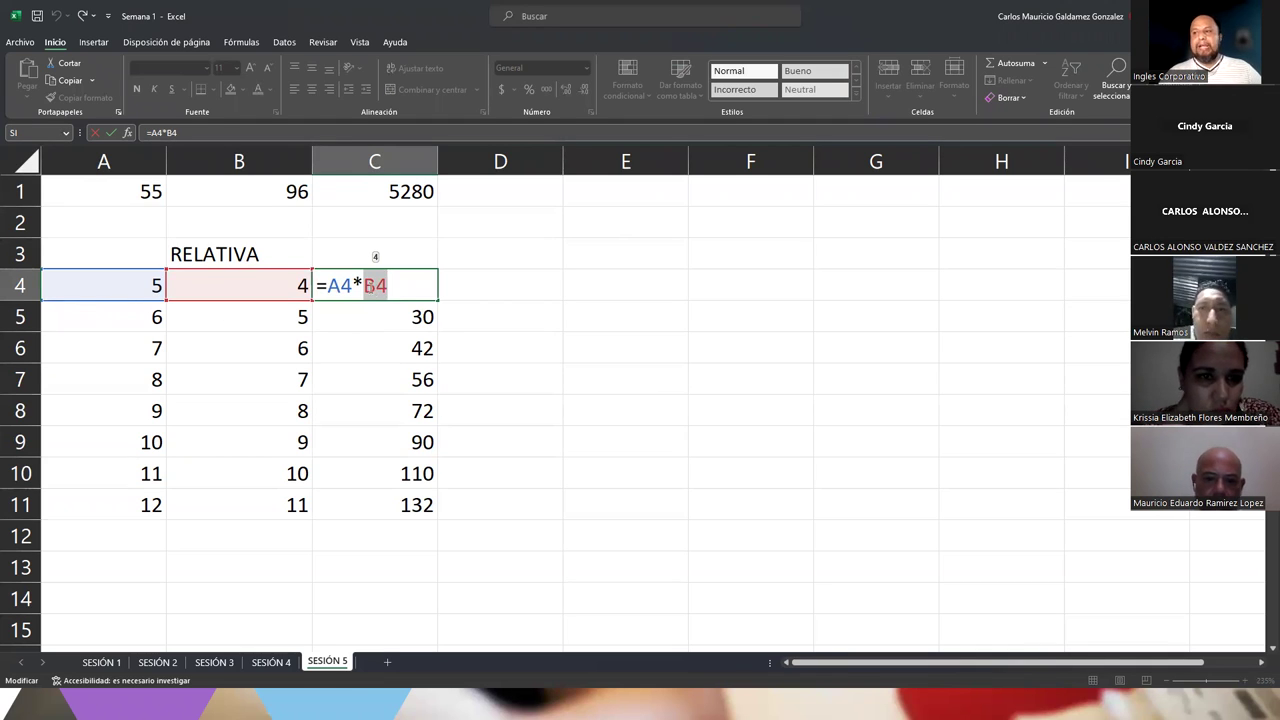
key(Return)
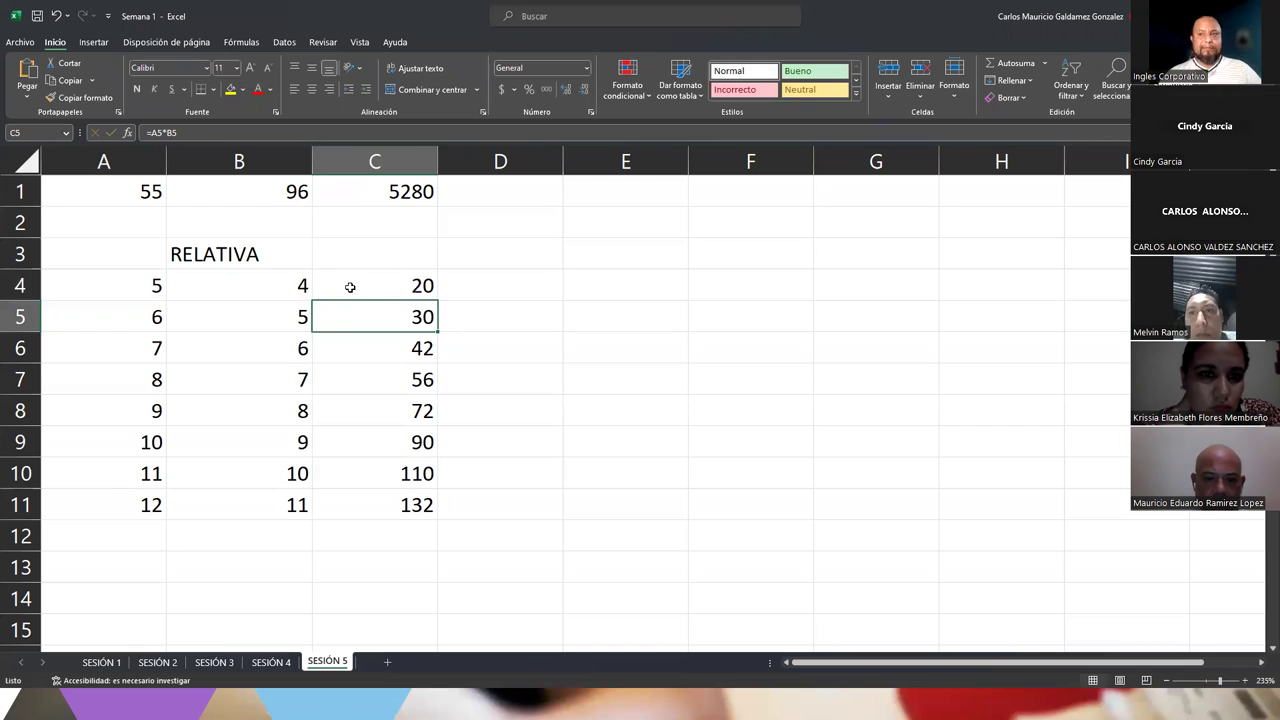
click(348, 285)
key(F2)
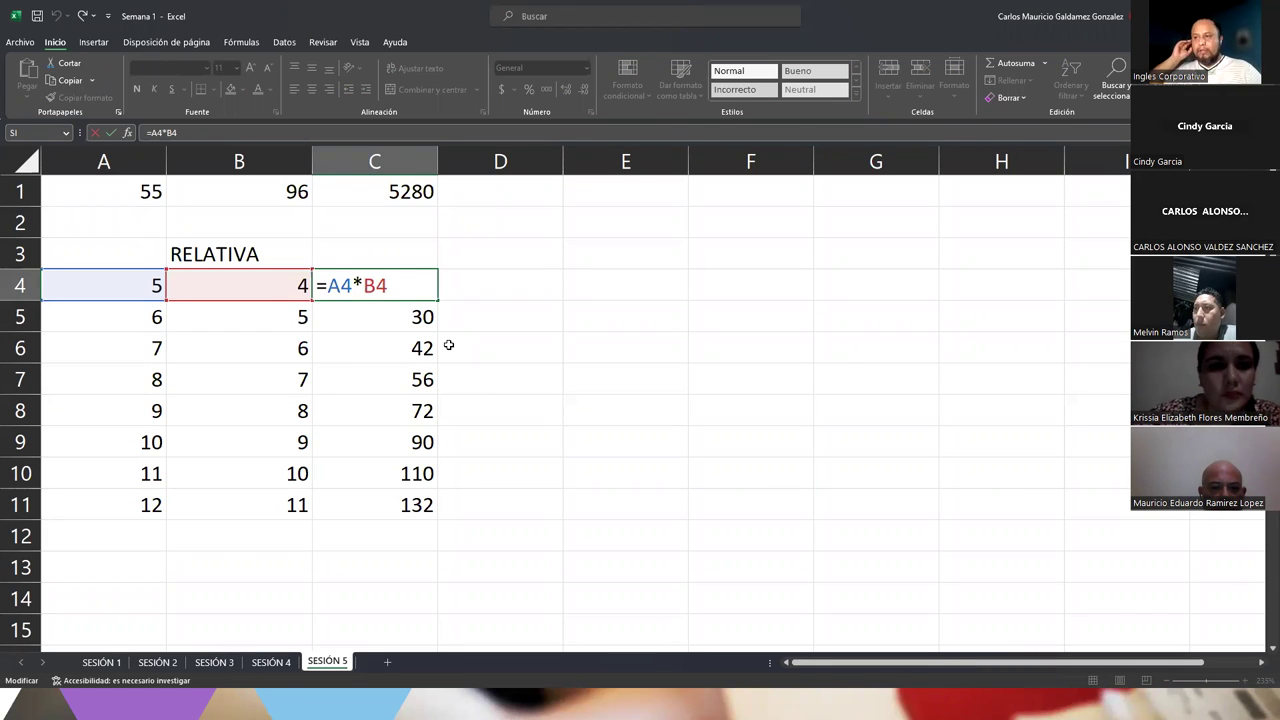
click(380, 491)
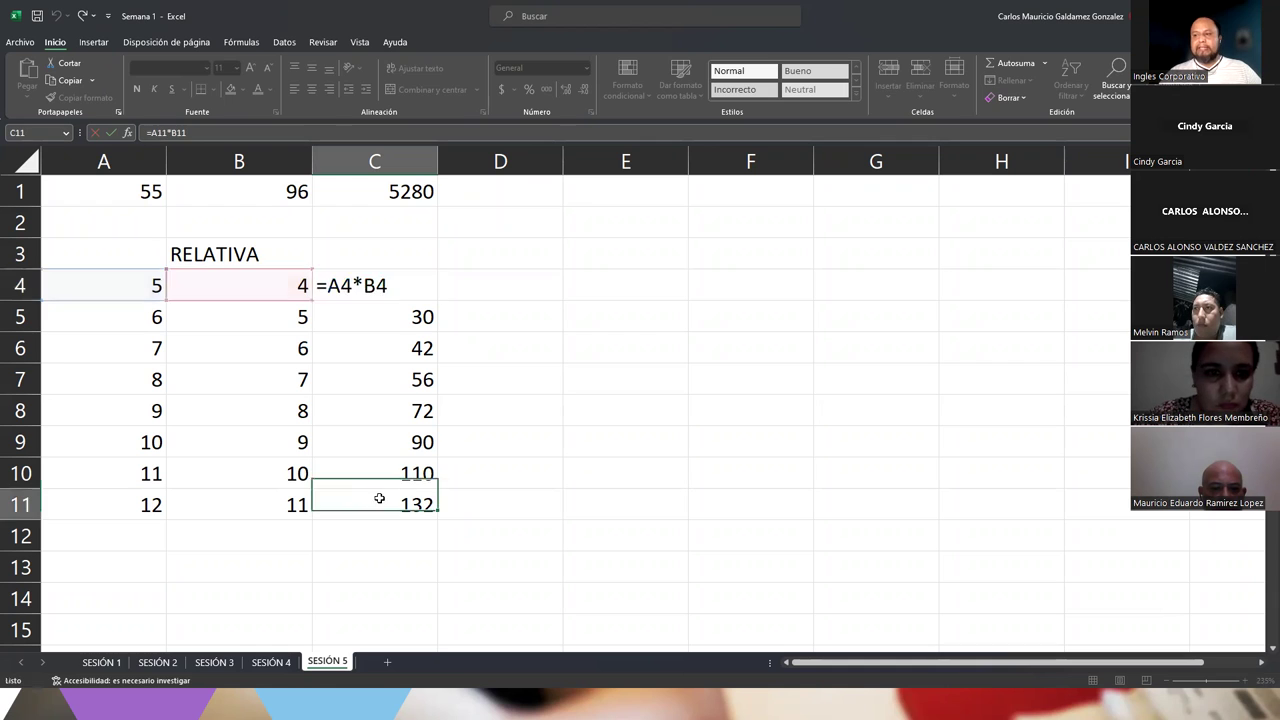
drag(110, 280, 260, 497)
click(330, 503)
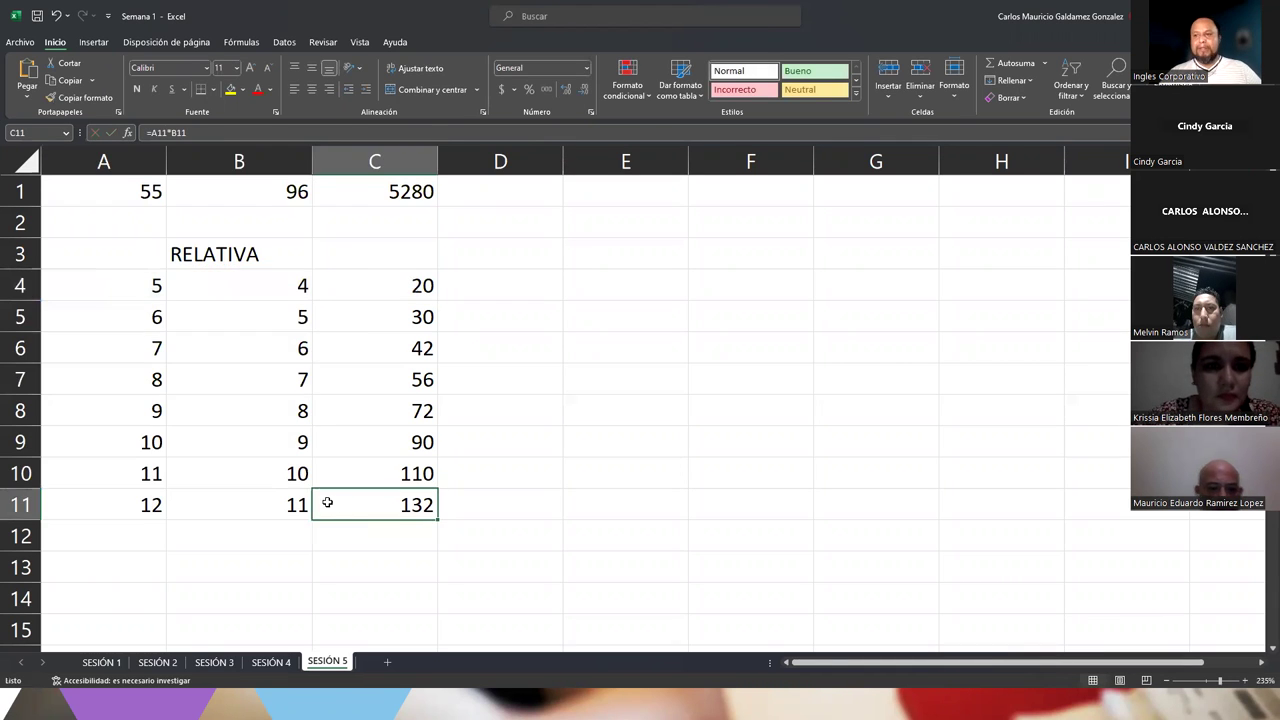
- Go to the ABSOLUTA table and select its heading in B17
scroll(334, 505, down, 5)
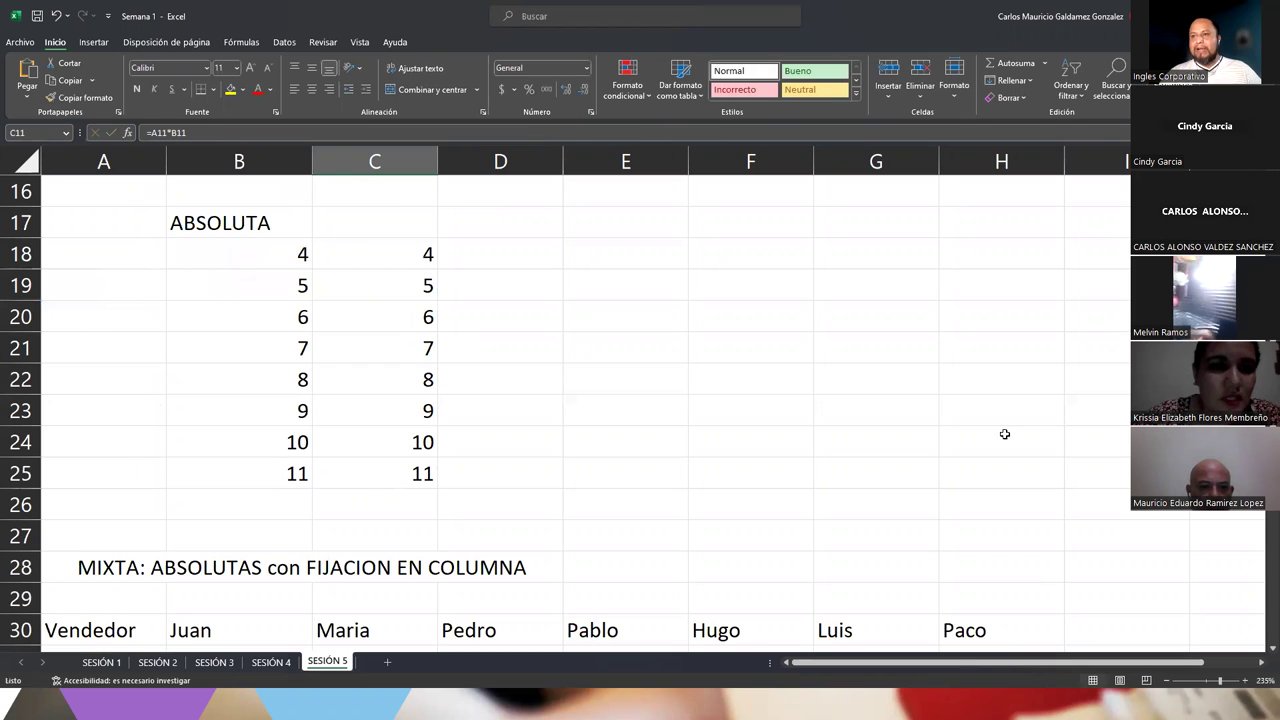
scroll(417, 183, up, 2)
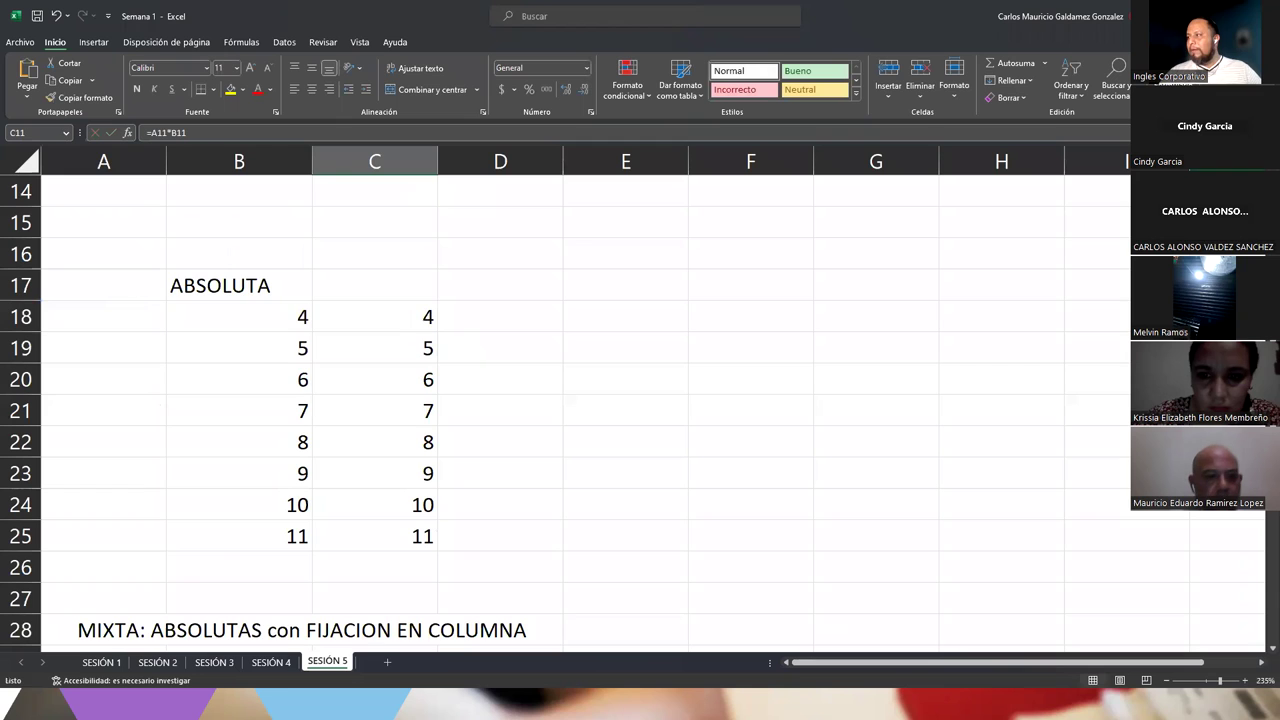
scroll(417, 342, up, 1)
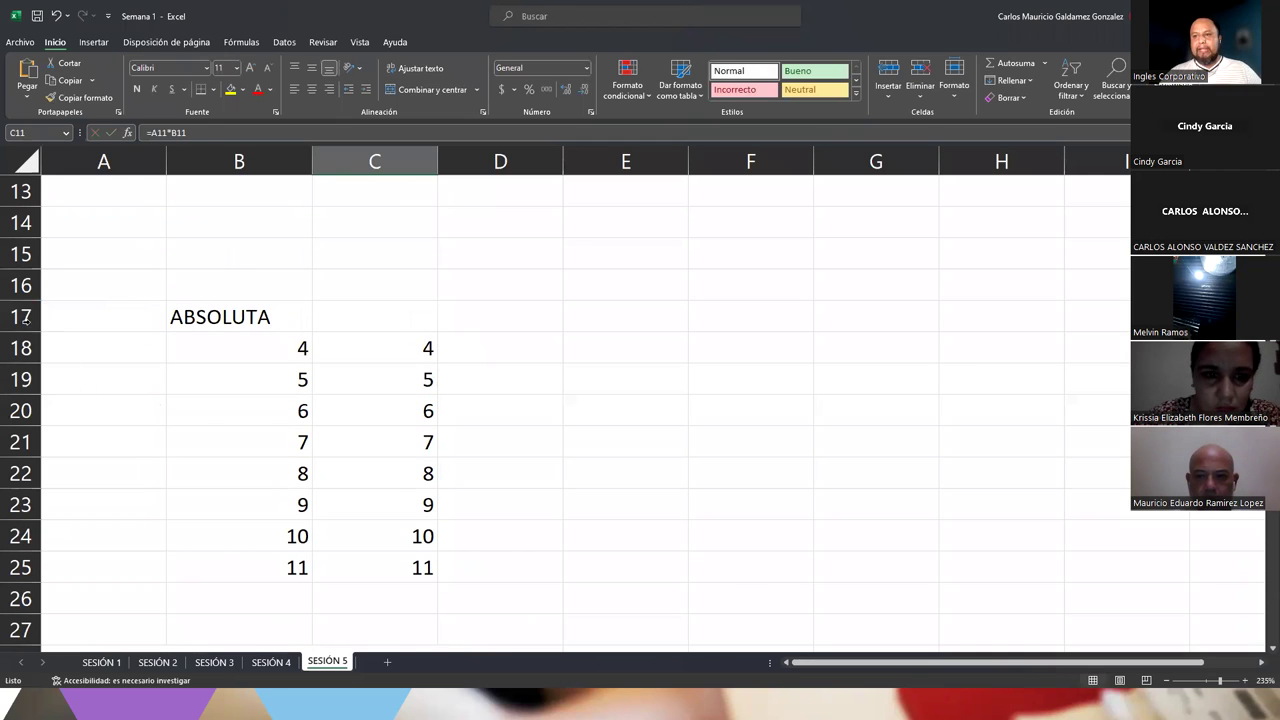
click(251, 319)
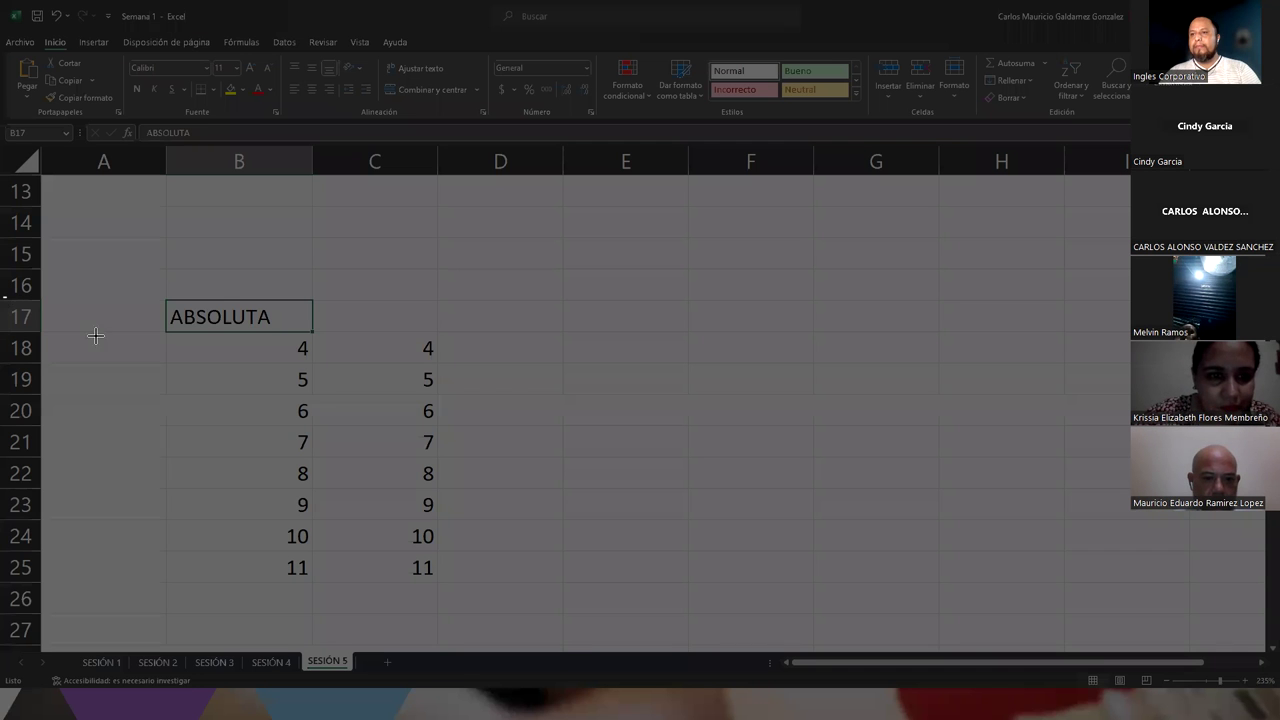
- Try to capture the screen area around the ABSOLUTA table
drag(2, 296, 514, 595)
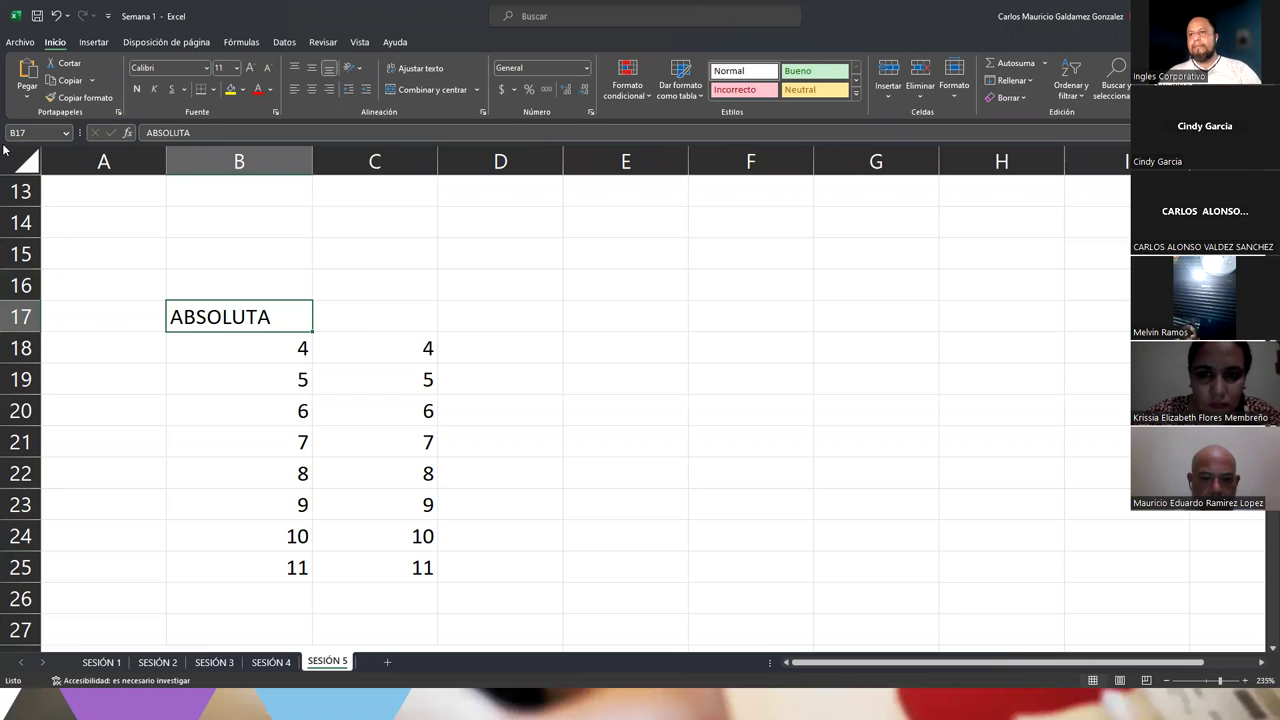
key(super+shift+s)
drag(3, 146, 571, 619)
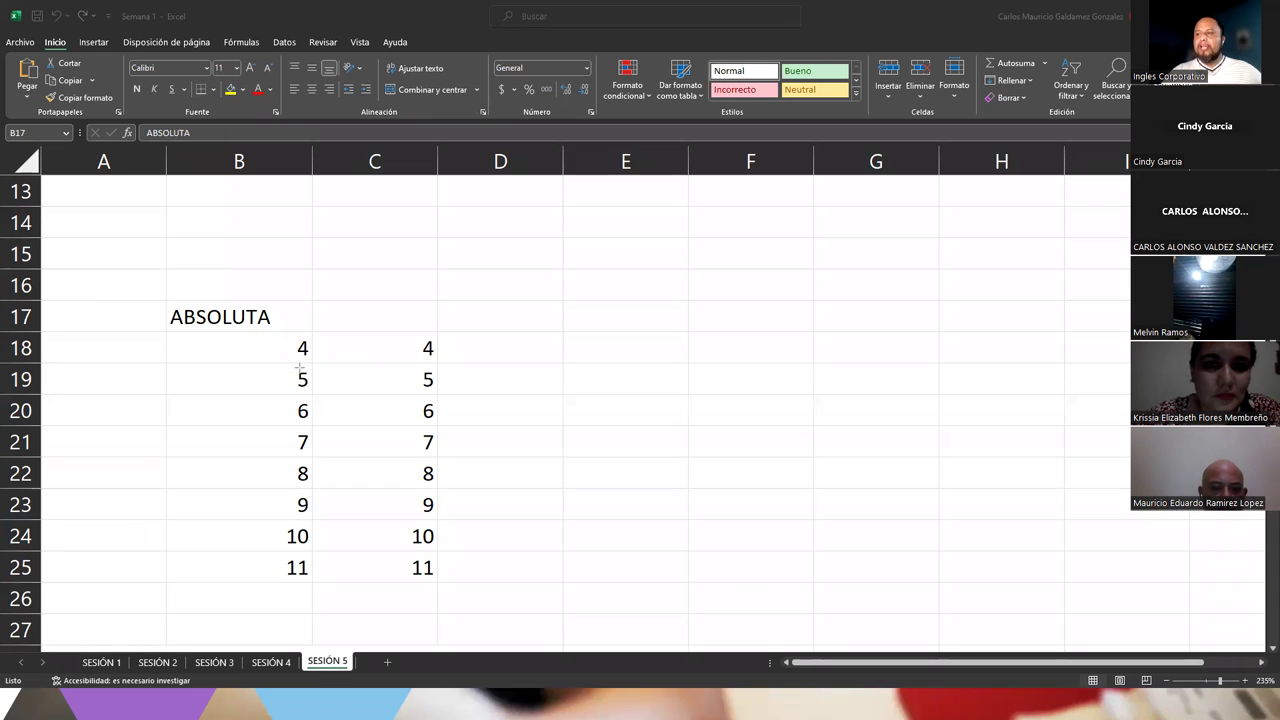
- Annotate the ABSOLUTA table with eight red arrows running from the first number in B18 to each value in C18:C25
drag(194, 354, 326, 354)
drag(407, 362, 428, 357)
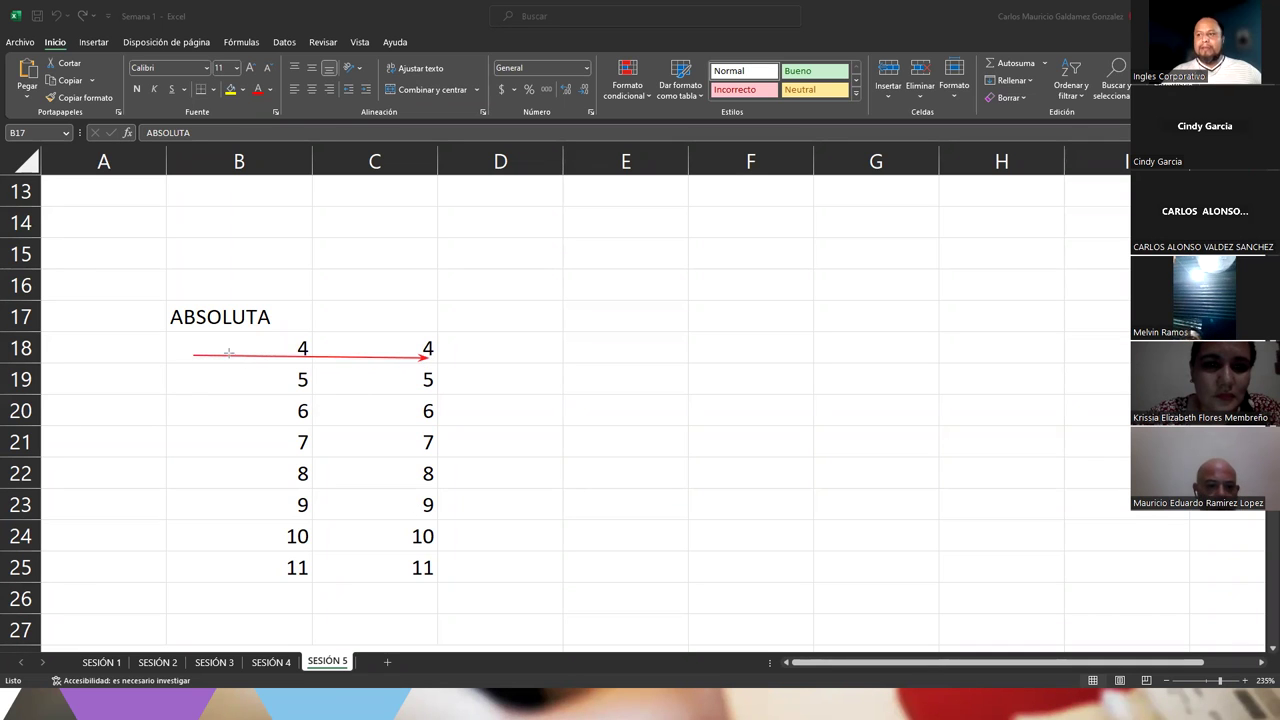
drag(221, 336, 406, 382)
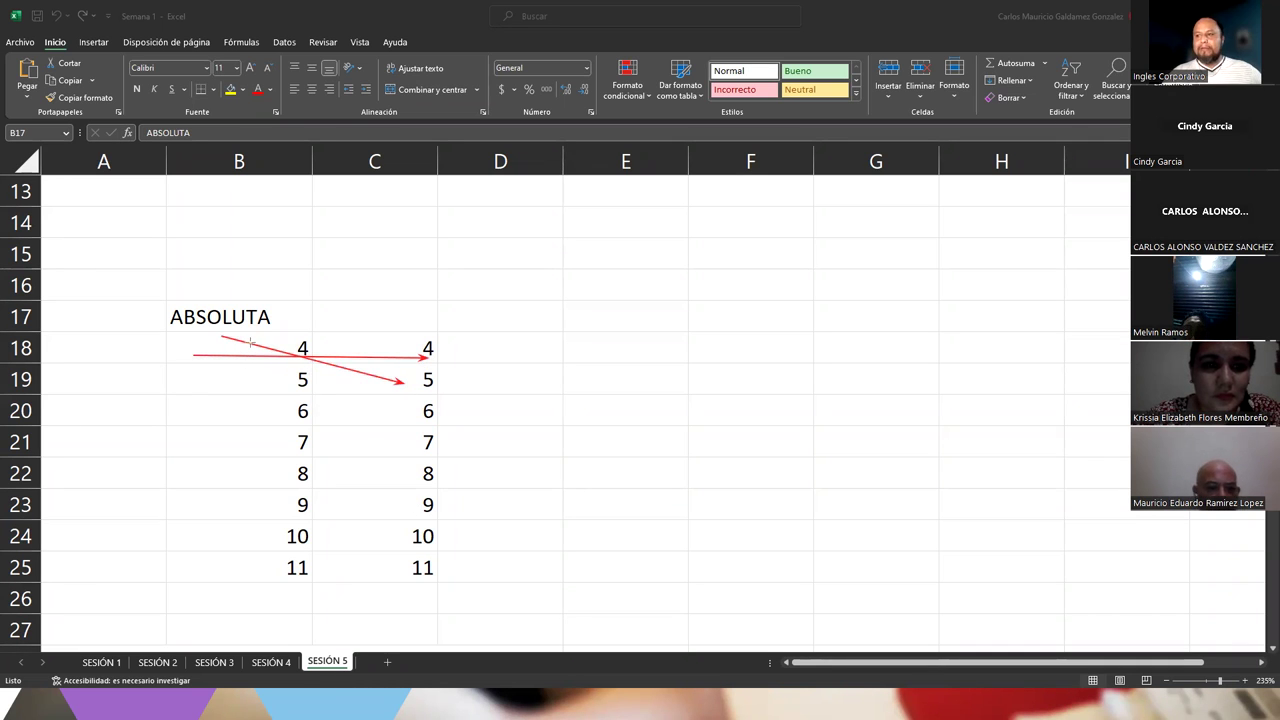
mouse_move(221, 338)
mouse_down()
mouse_move(366, 417)
mouse_move(387, 415)
mouse_up()
mouse_move(218, 344)
mouse_down()
mouse_move(390, 448)
mouse_move(305, 470)
mouse_move(382, 472)
mouse_up()
drag(205, 345, 376, 572)
drag(205, 344, 384, 514)
drag(205, 345, 380, 540)
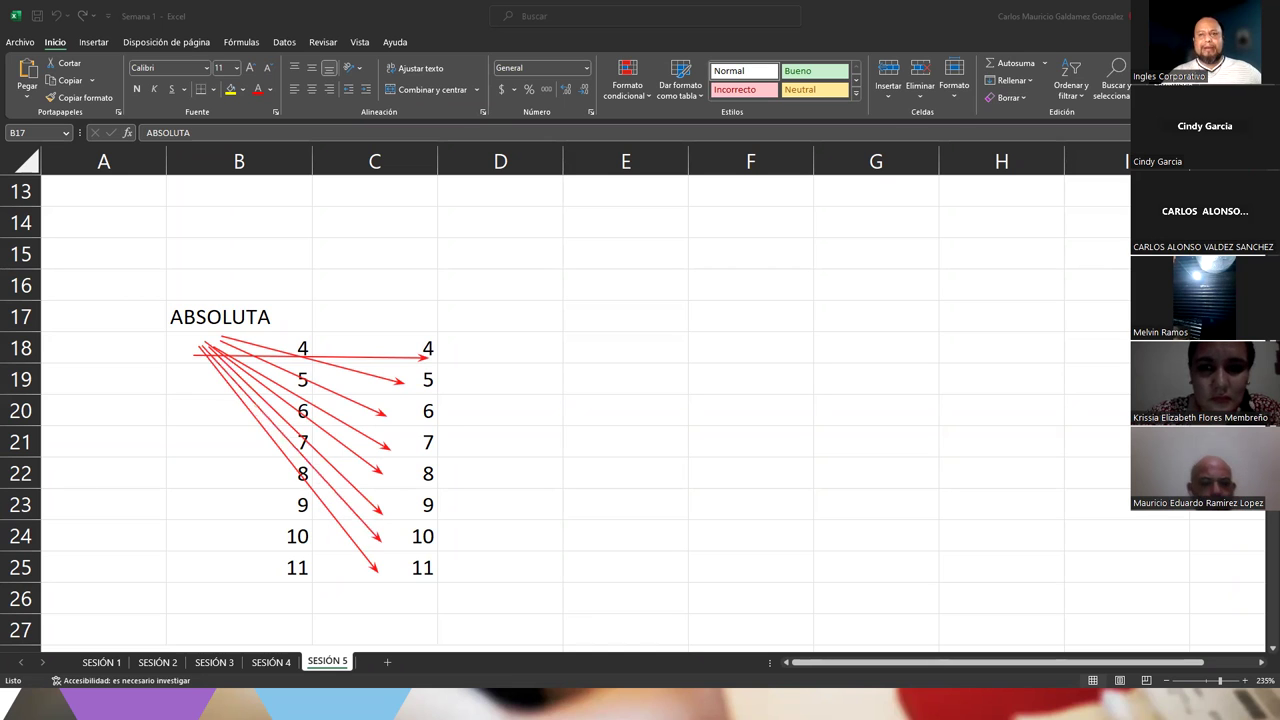
- Clear the numbers below the first one in the ABSOLUTA table's column B, cells B19:B25
drag(214, 371, 237, 583)
key(Delete)
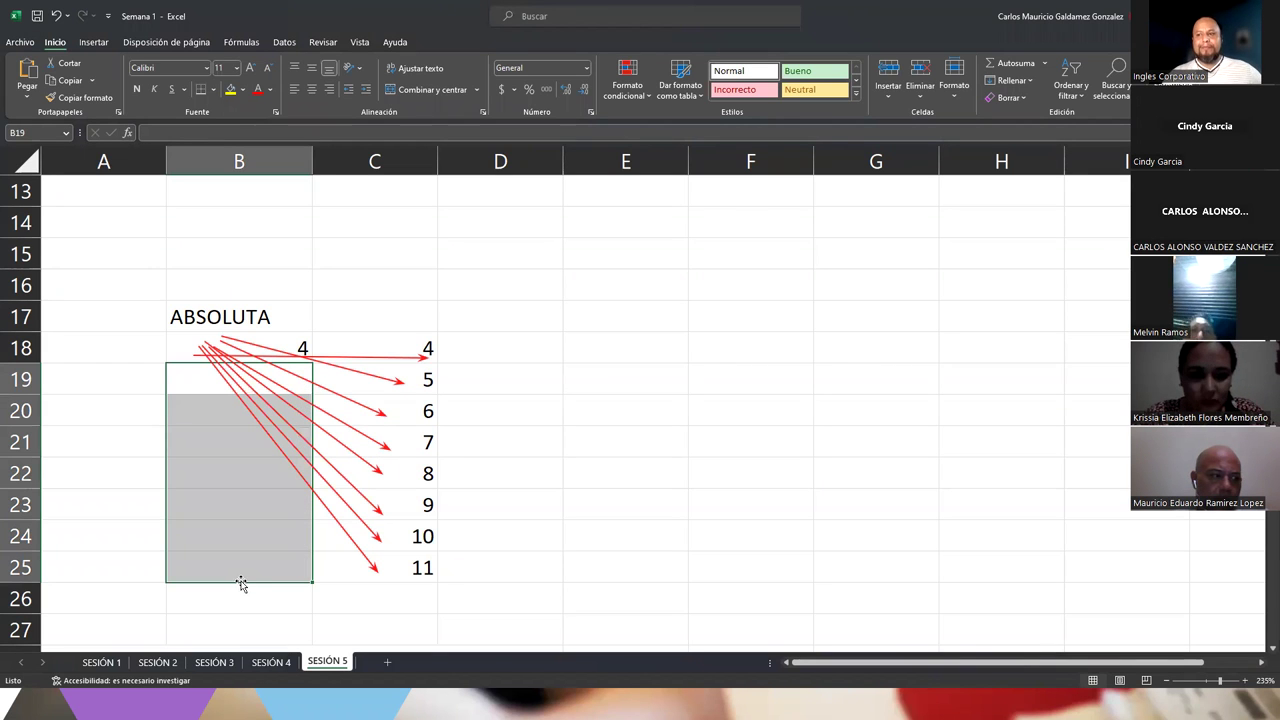
click(240, 563)
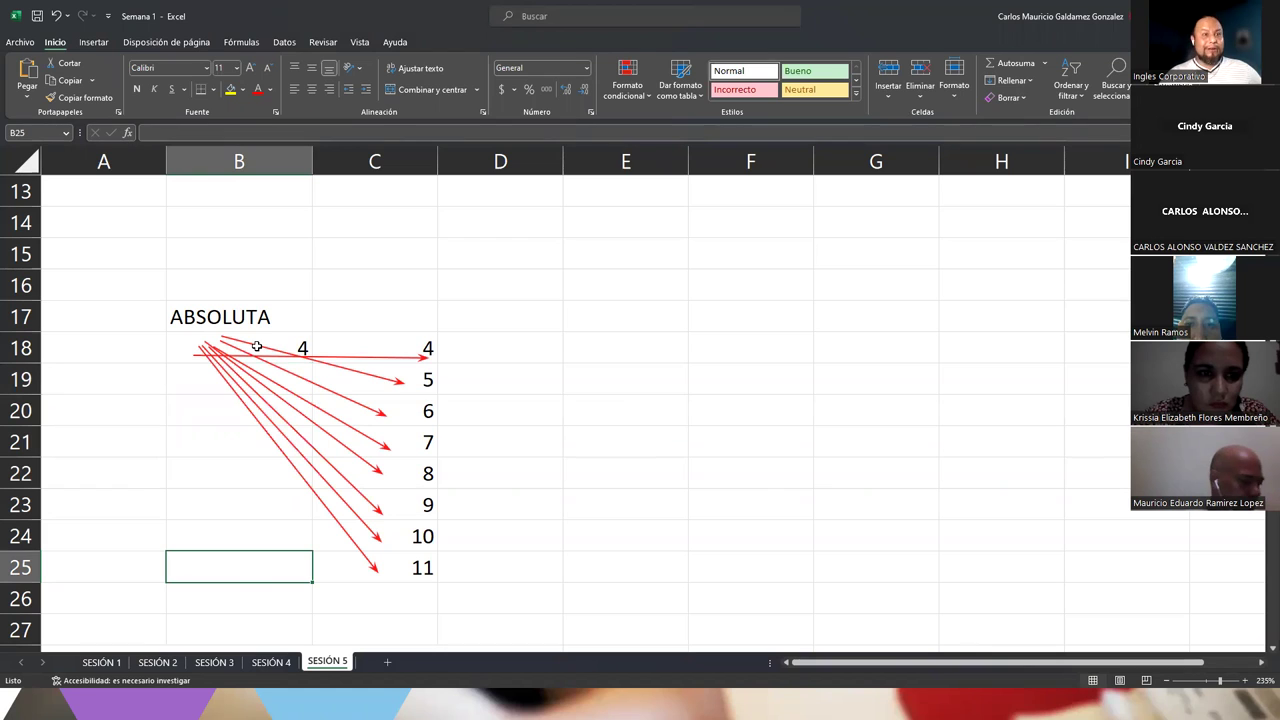
- Start a formula in D18 that refers to B18 as an absolute reference, =$B$18
click(477, 350)
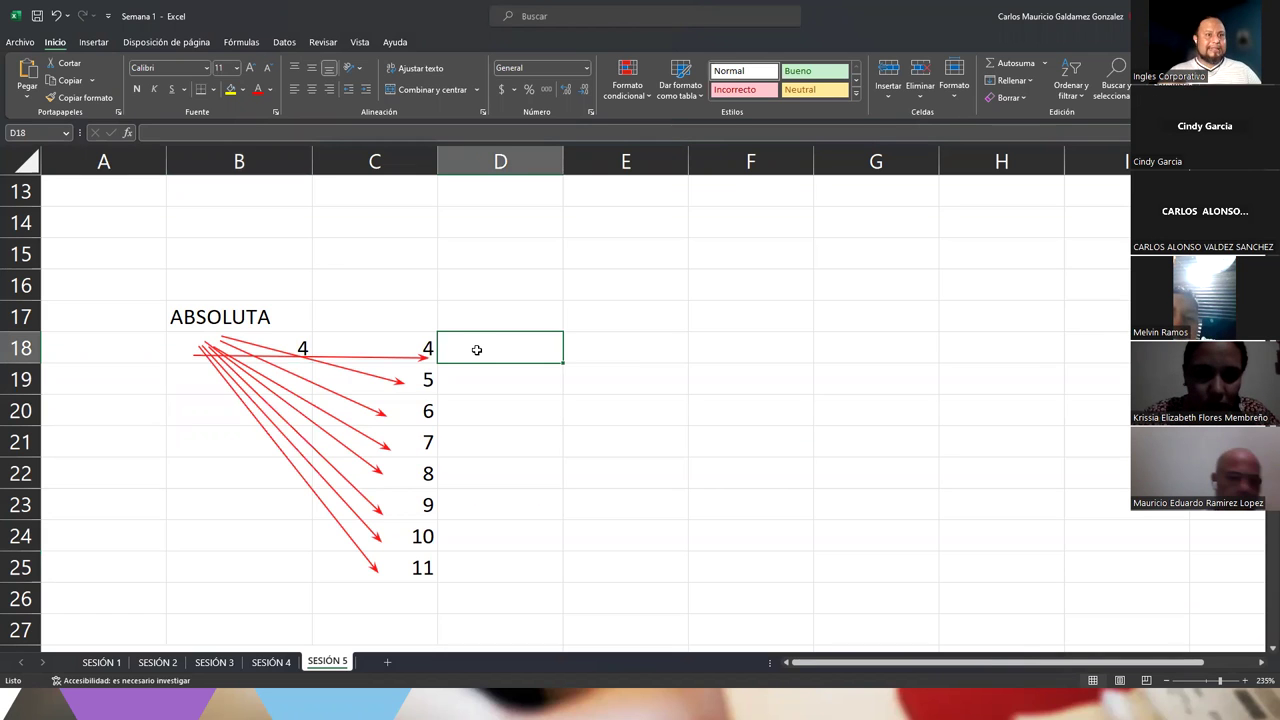
text(=)
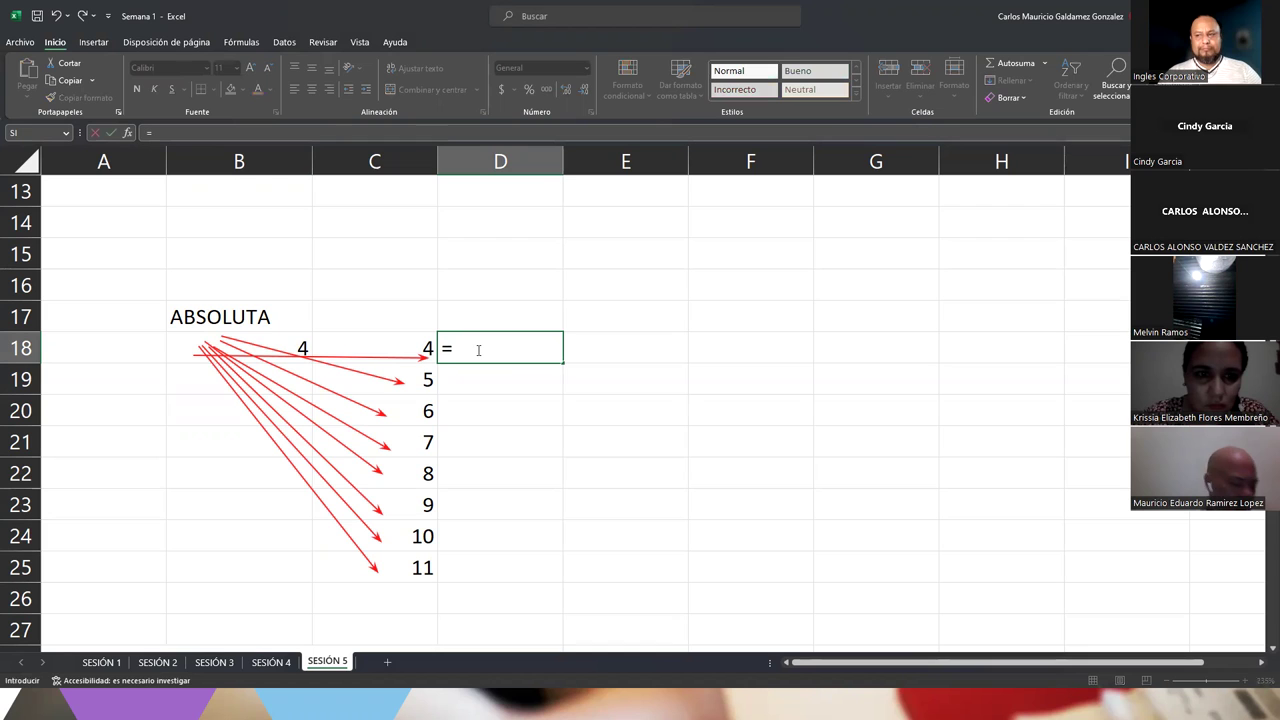
click(268, 343)
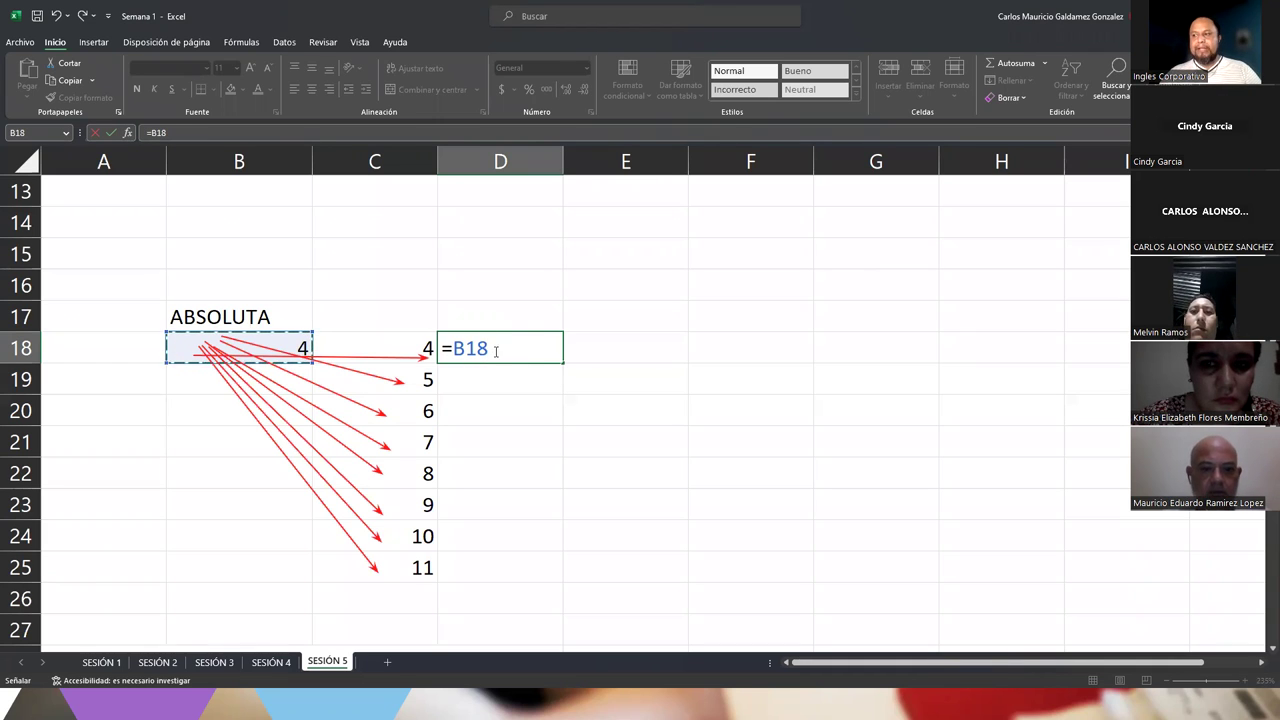
click(490, 353)
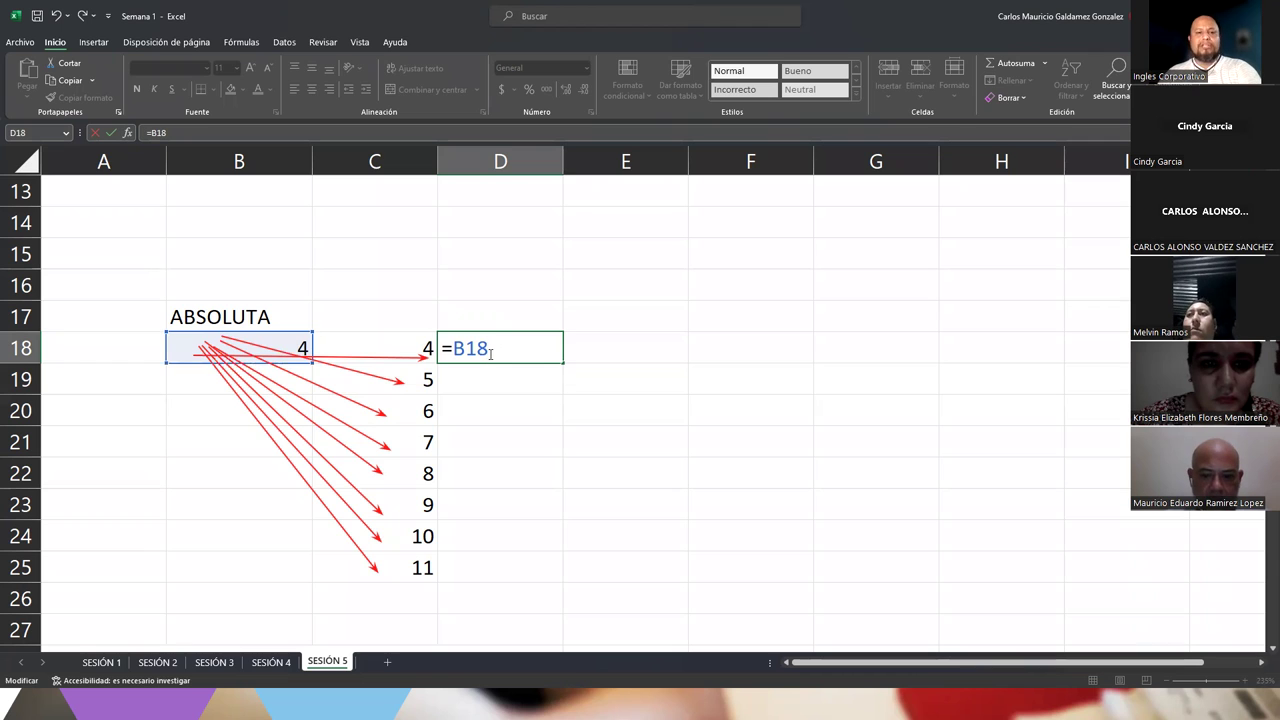
key(F4)
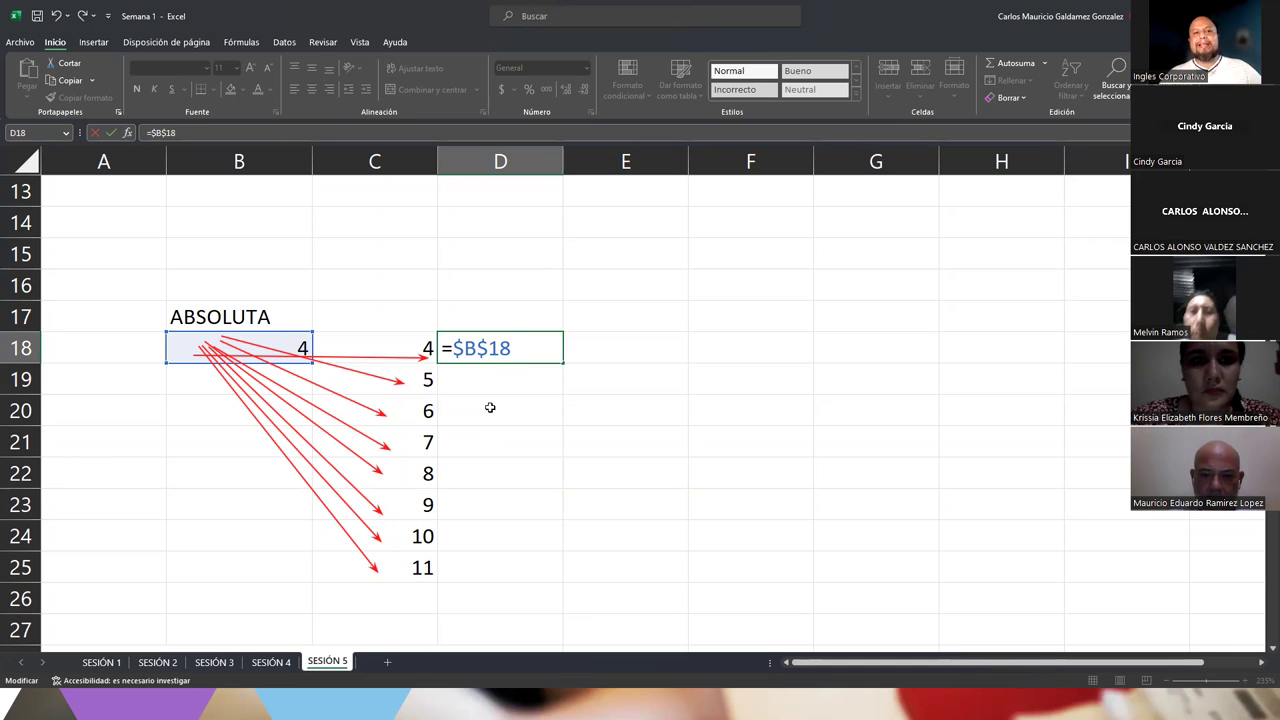
- Remove the reference from D18's formula and write it out by hand as $B$18
key(BackSpace)
key(BackSpace)
key(BackSpace)
key(BackSpace)
key(BackSpace)
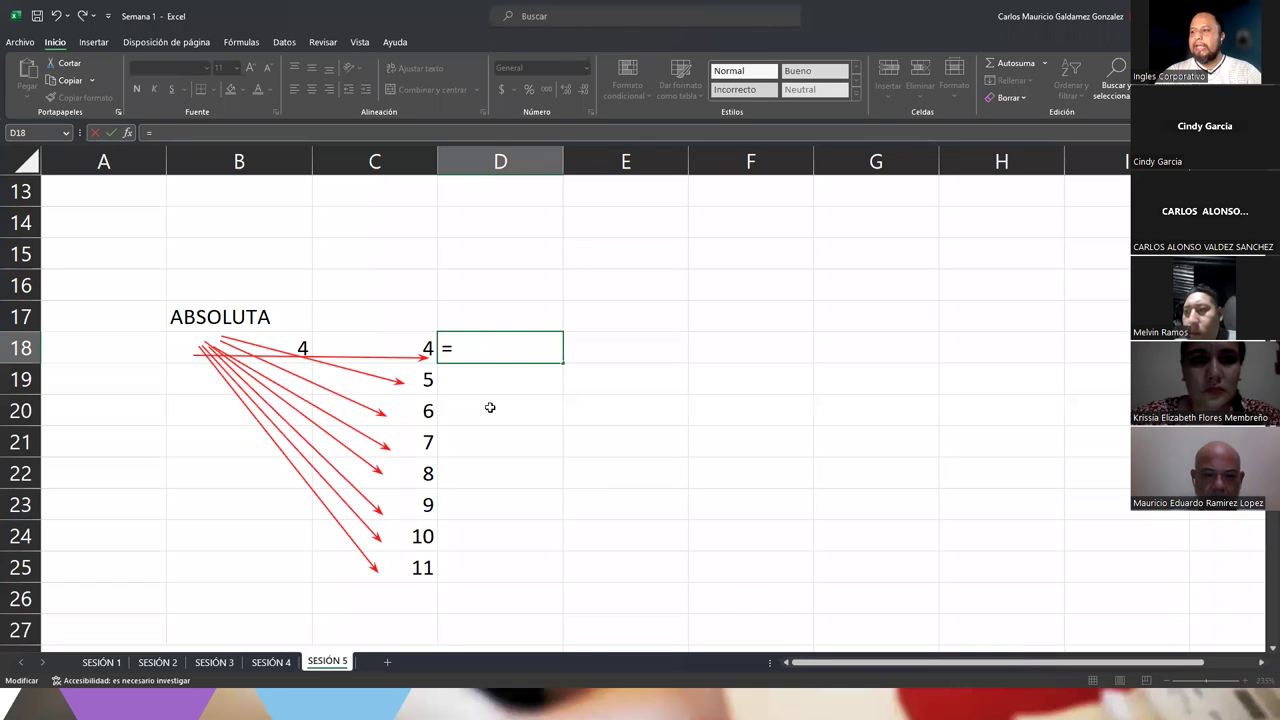
text($B)
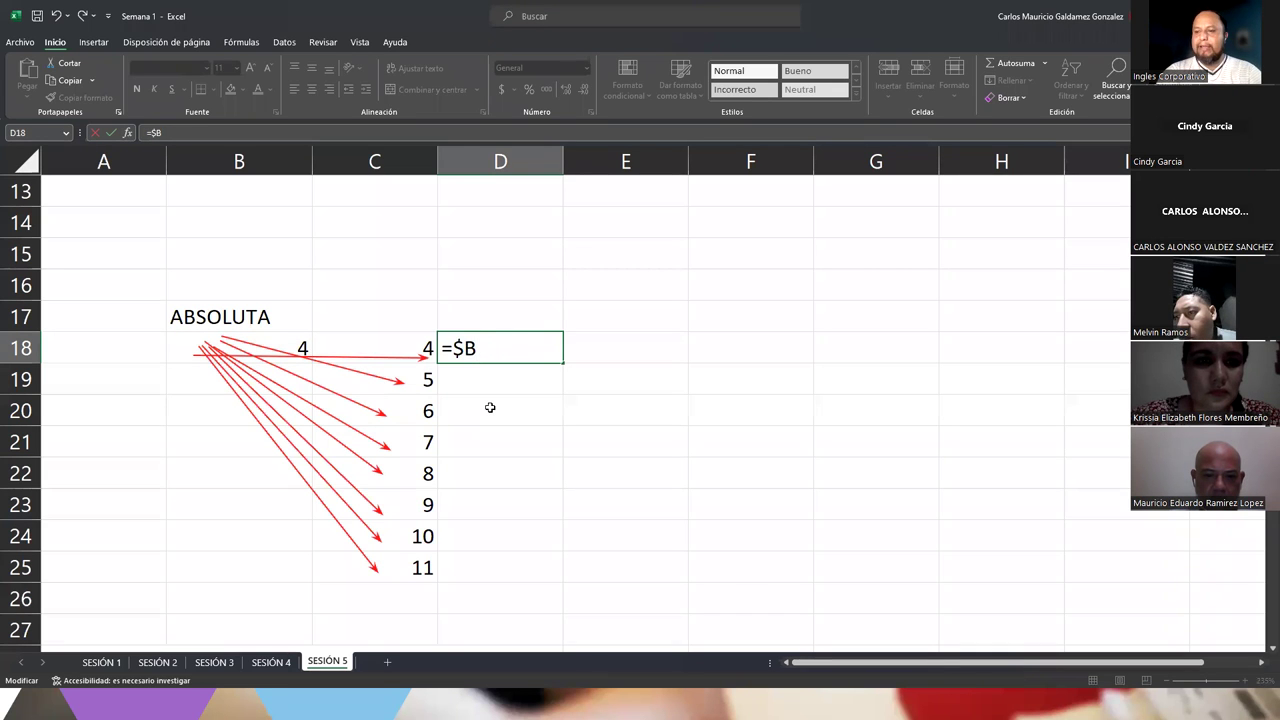
text($)
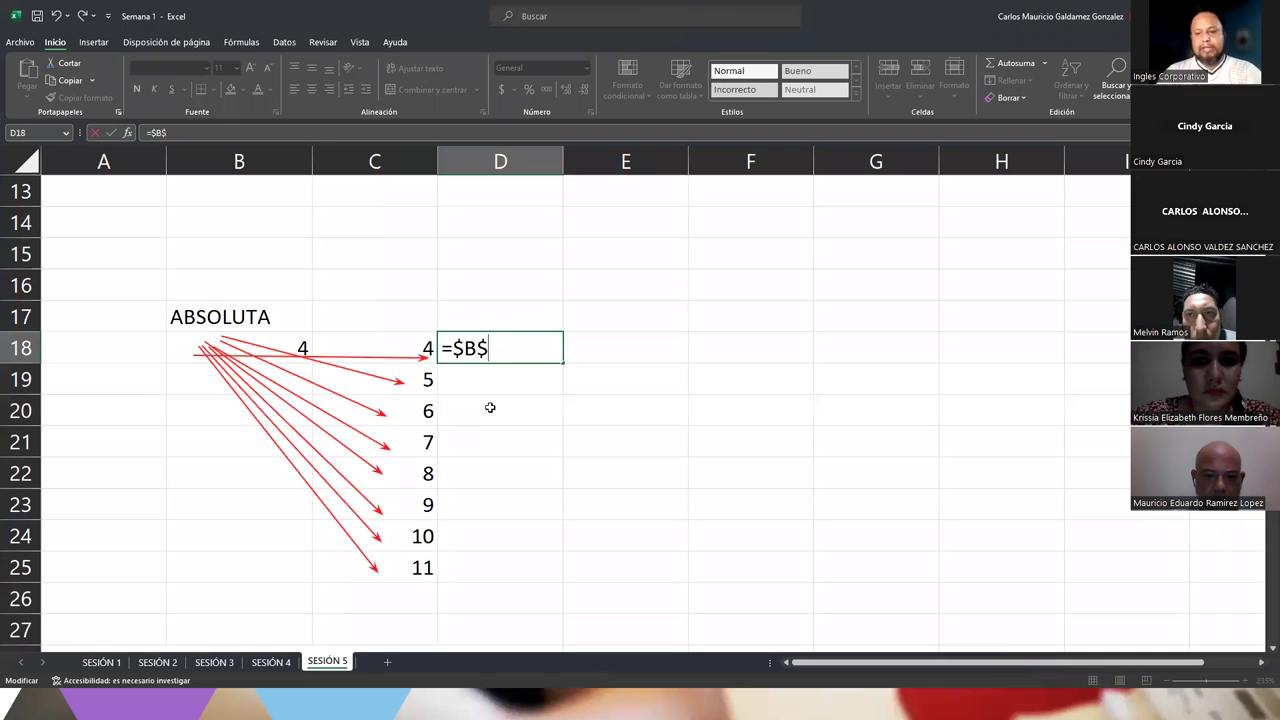
text(18)
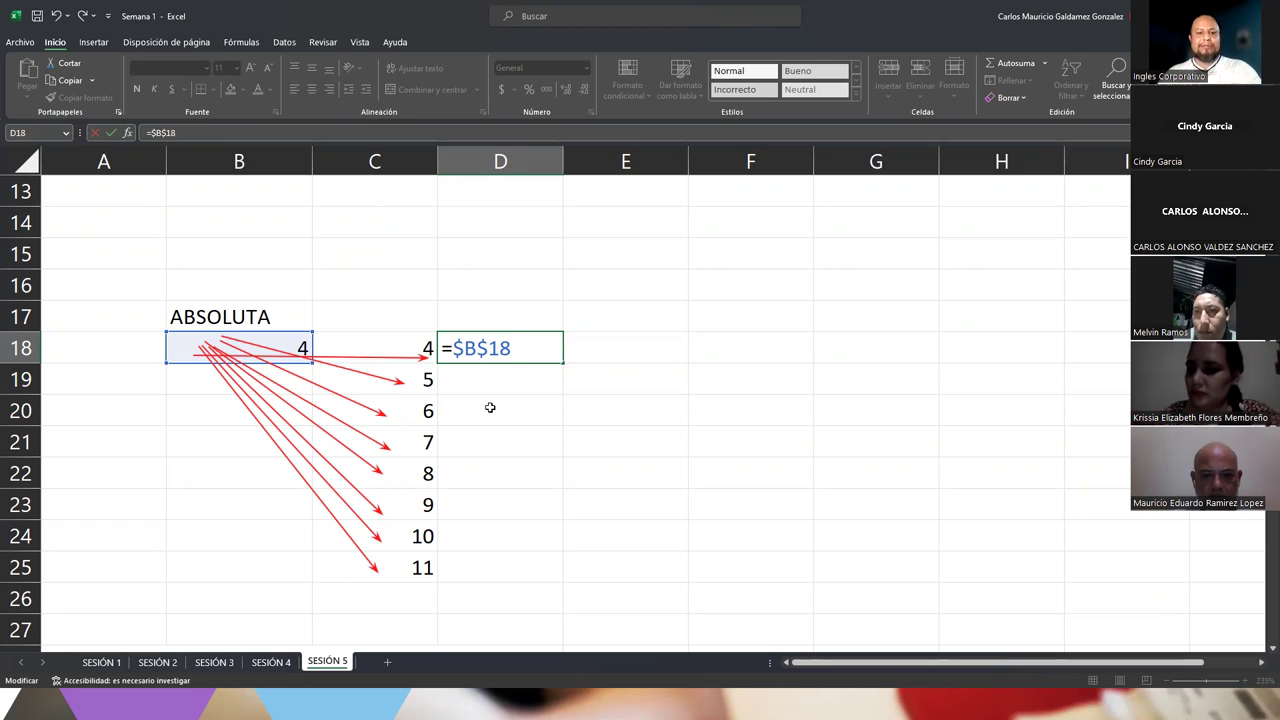
- Cycle the reference in D18's formula through B$18, $B18 and B18 back to $B$18
key(F4)
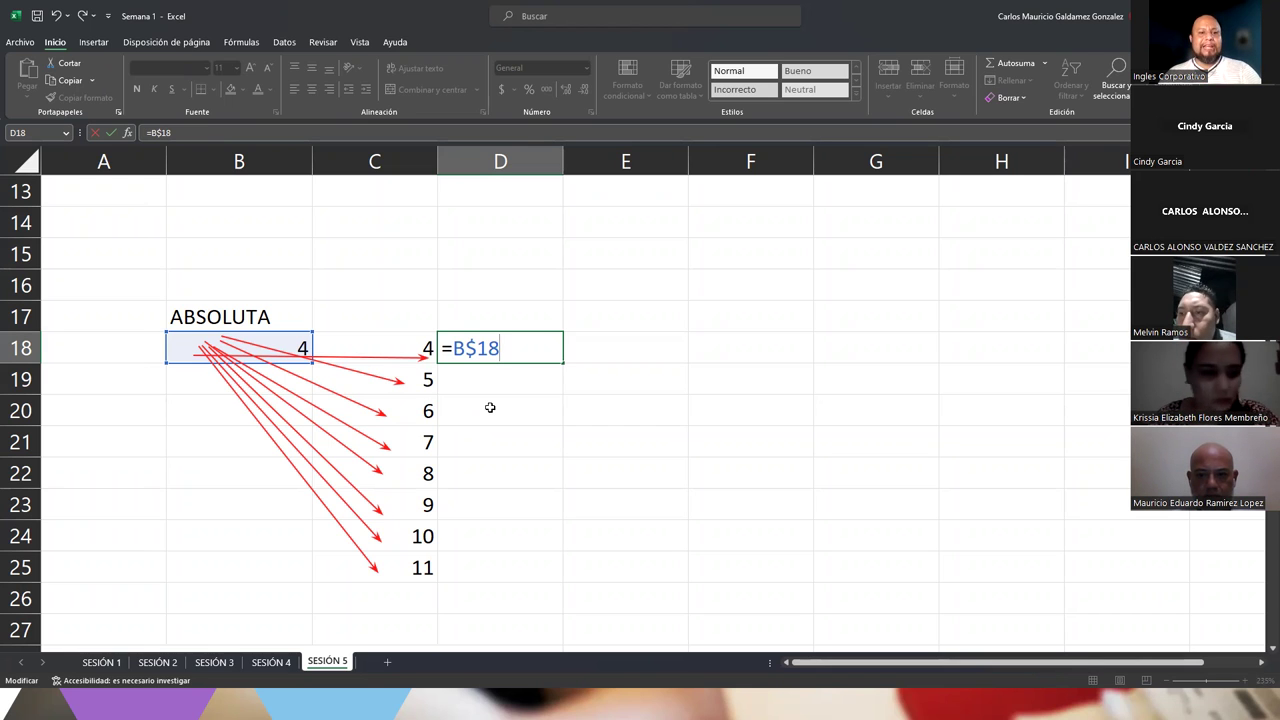
key(F4)
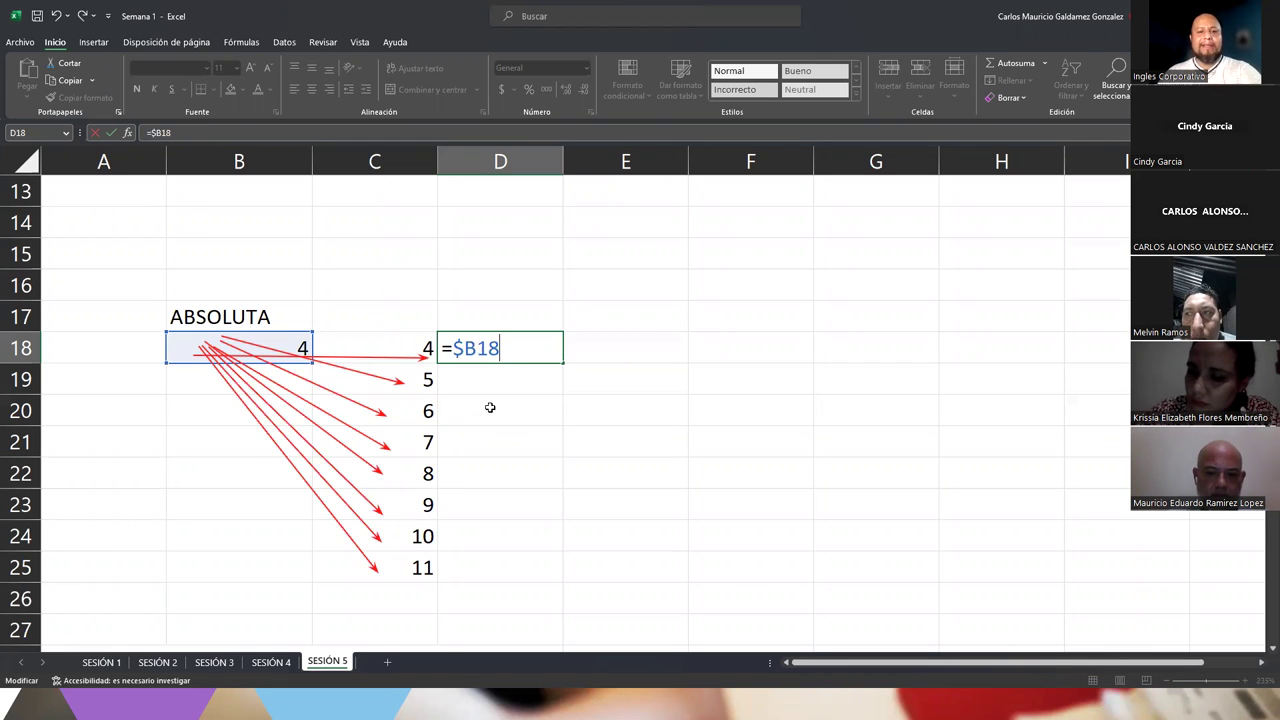
key(F4)
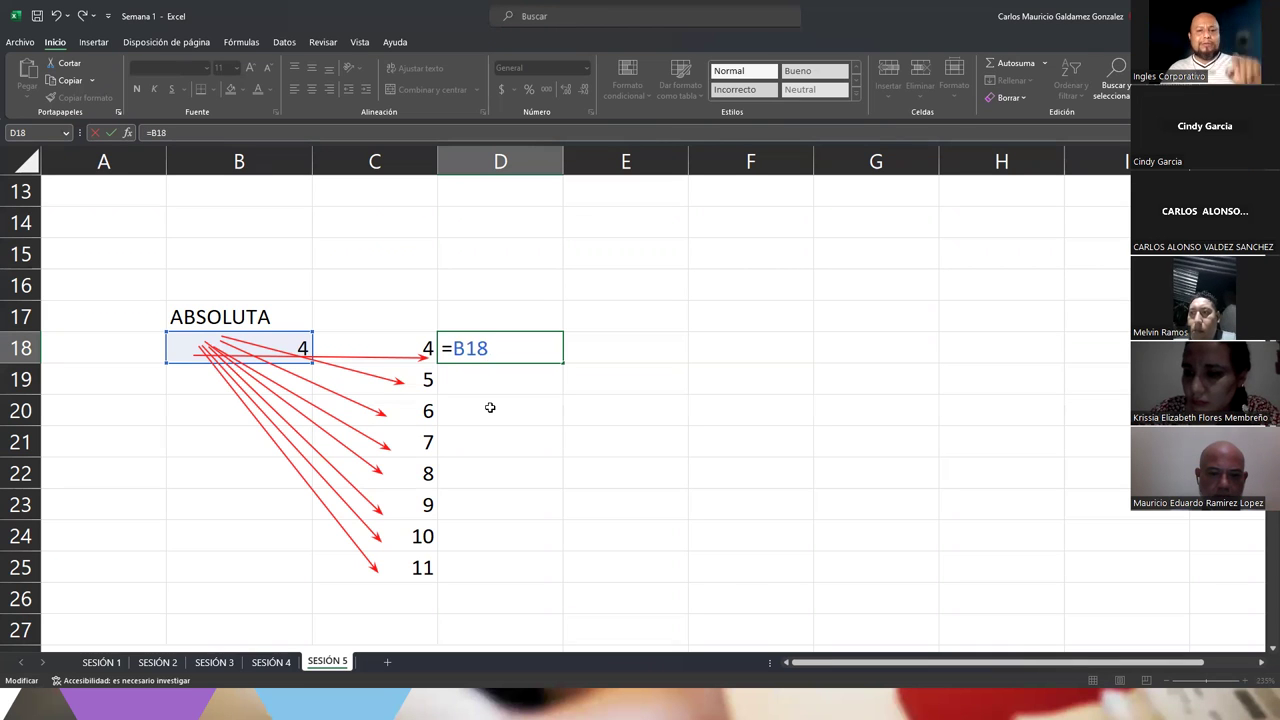
key(F4)
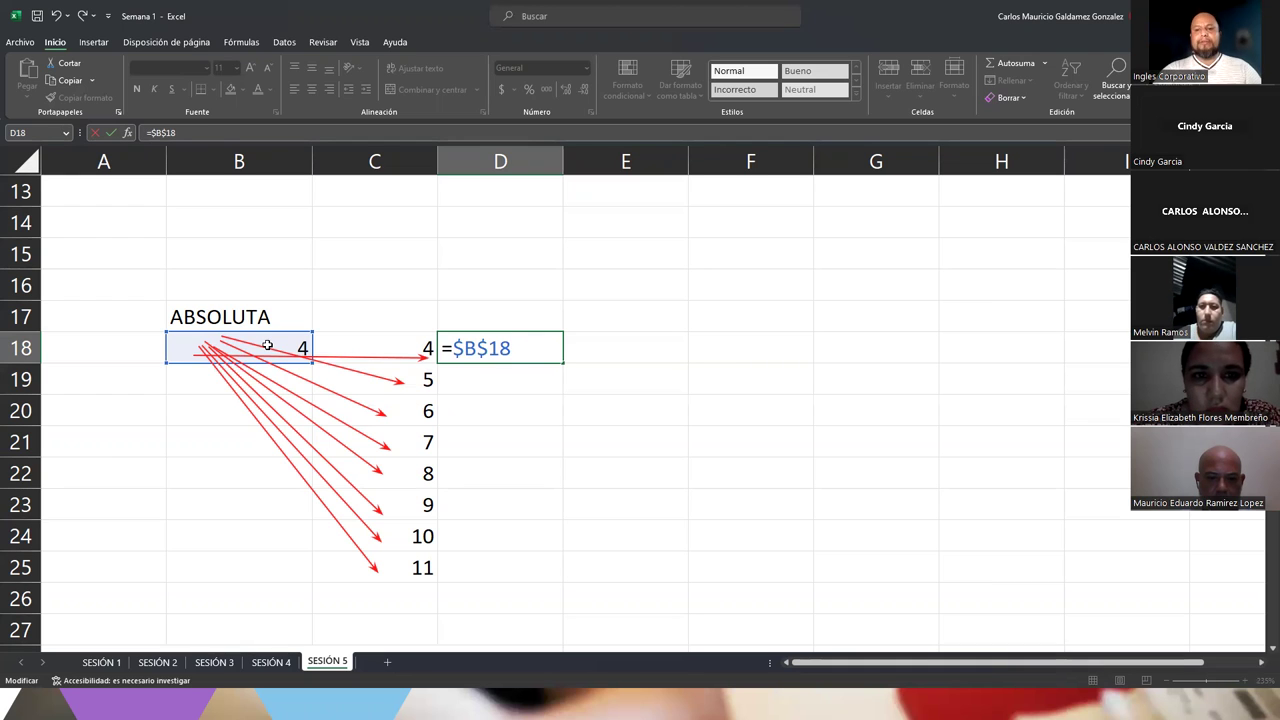
- Replace the reference in D18's formula by picking cell B18 again and fixing it as $B$18
key(BackSpace)
key(BackSpace)
key(BackSpace)
key(BackSpace)
key(BackSpace)
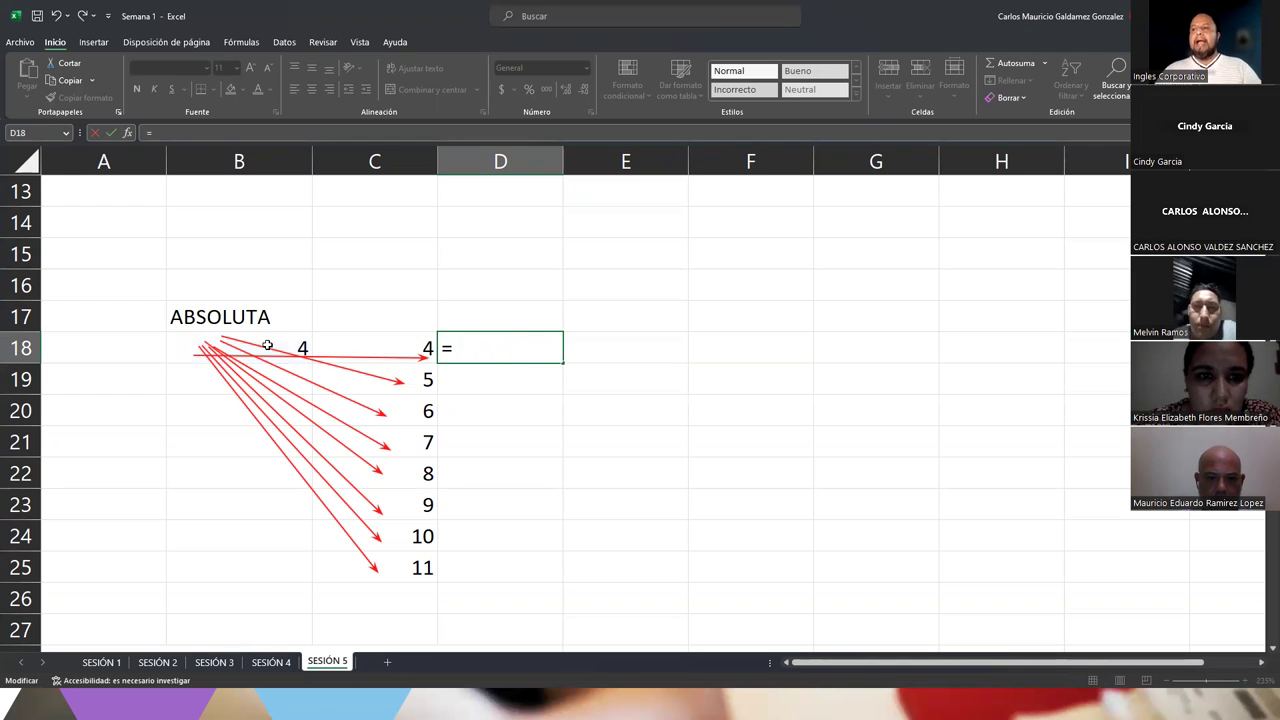
click(184, 351)
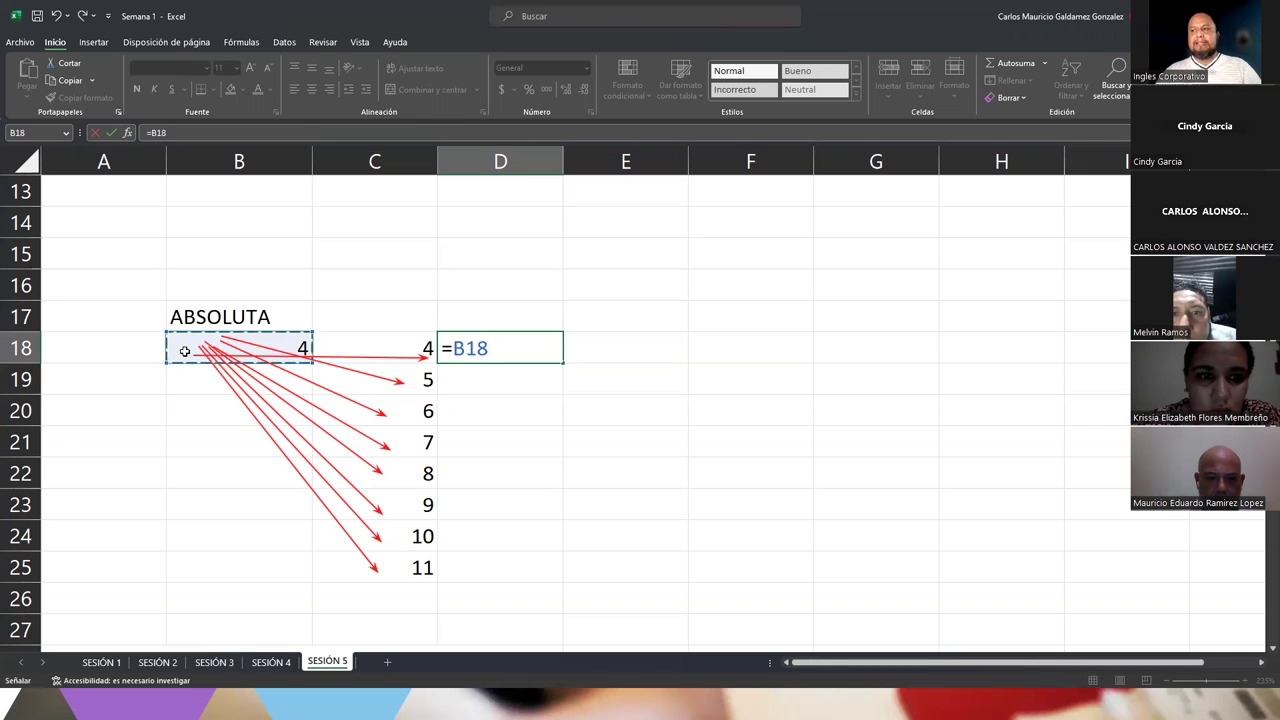
key(F4)
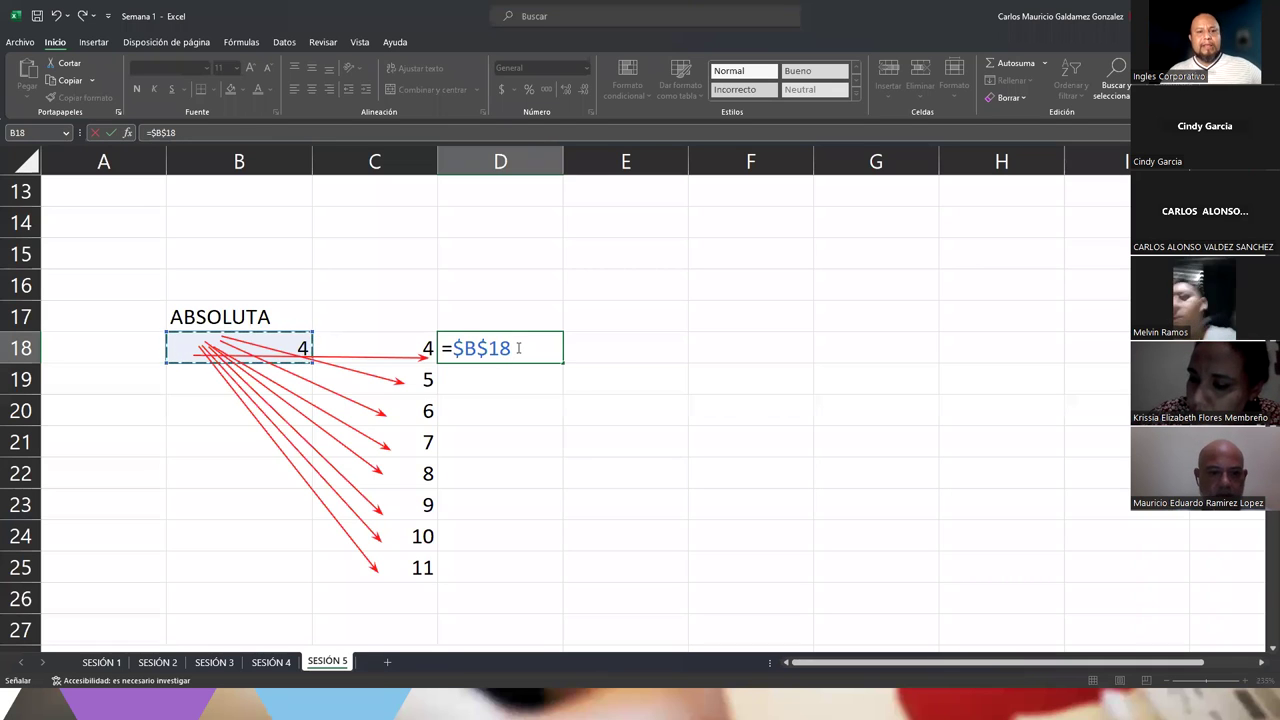
drag(453, 350, 515, 350)
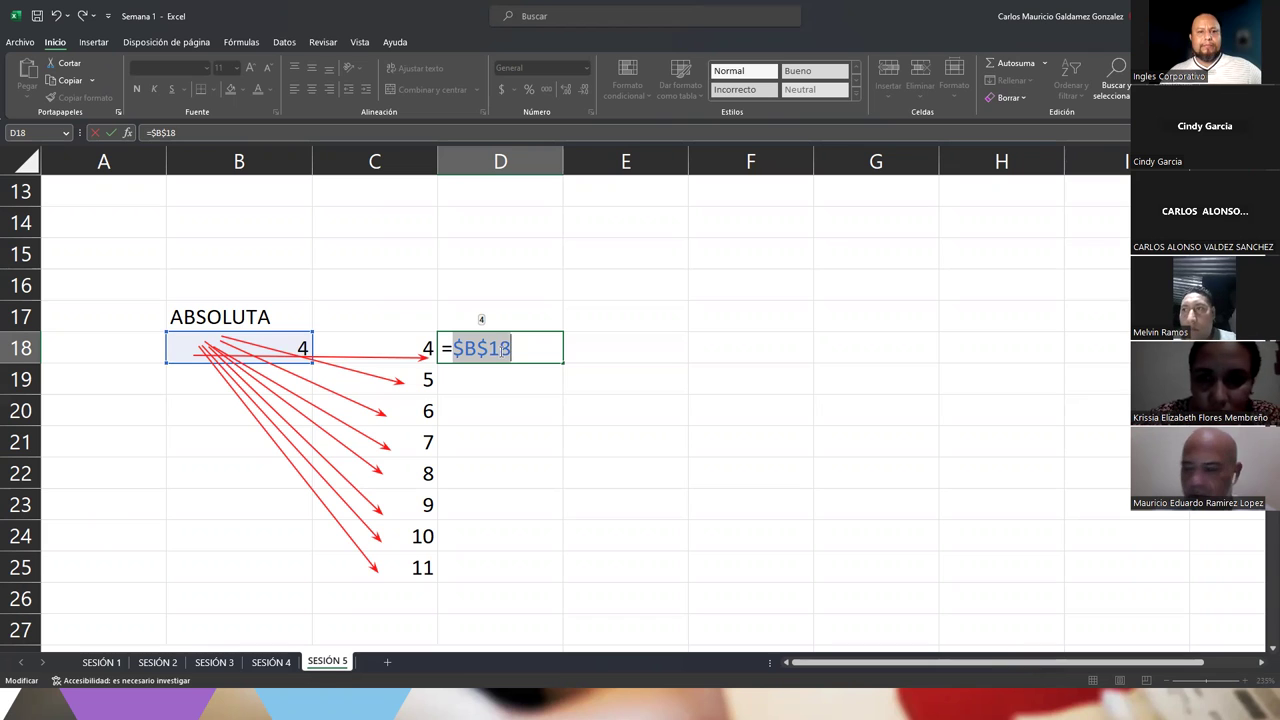
click(507, 352)
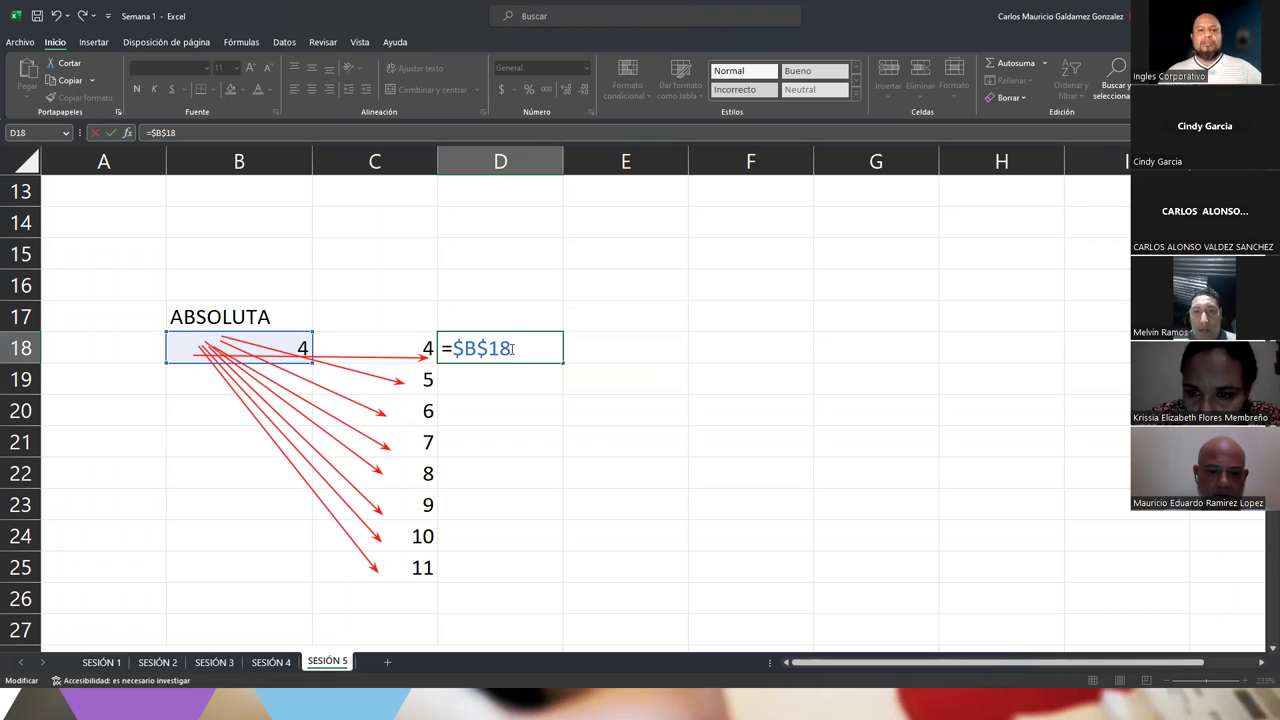
- Rewrite the reference in D18 by hand and complete the formula as =$B$18*C18
key(BackSpace)
key(BackSpace)
key(BackSpace)
key(BackSpace)
key(BackSpace)
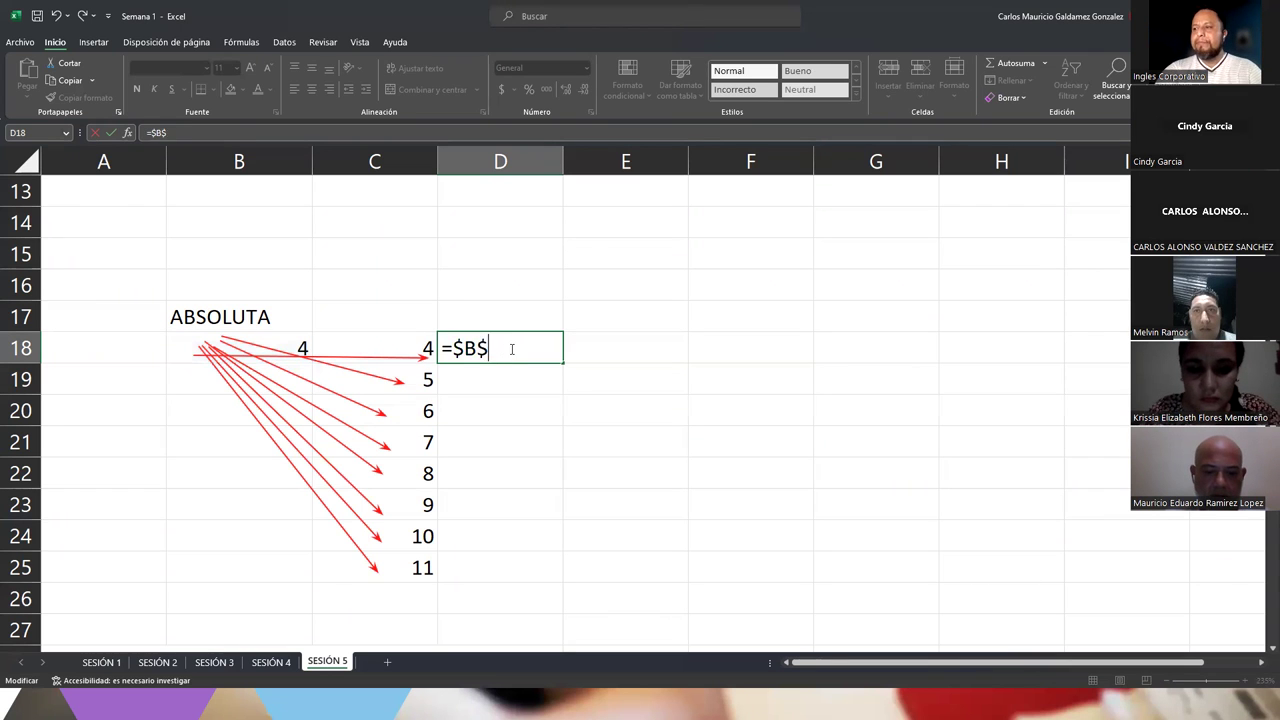
text($B)
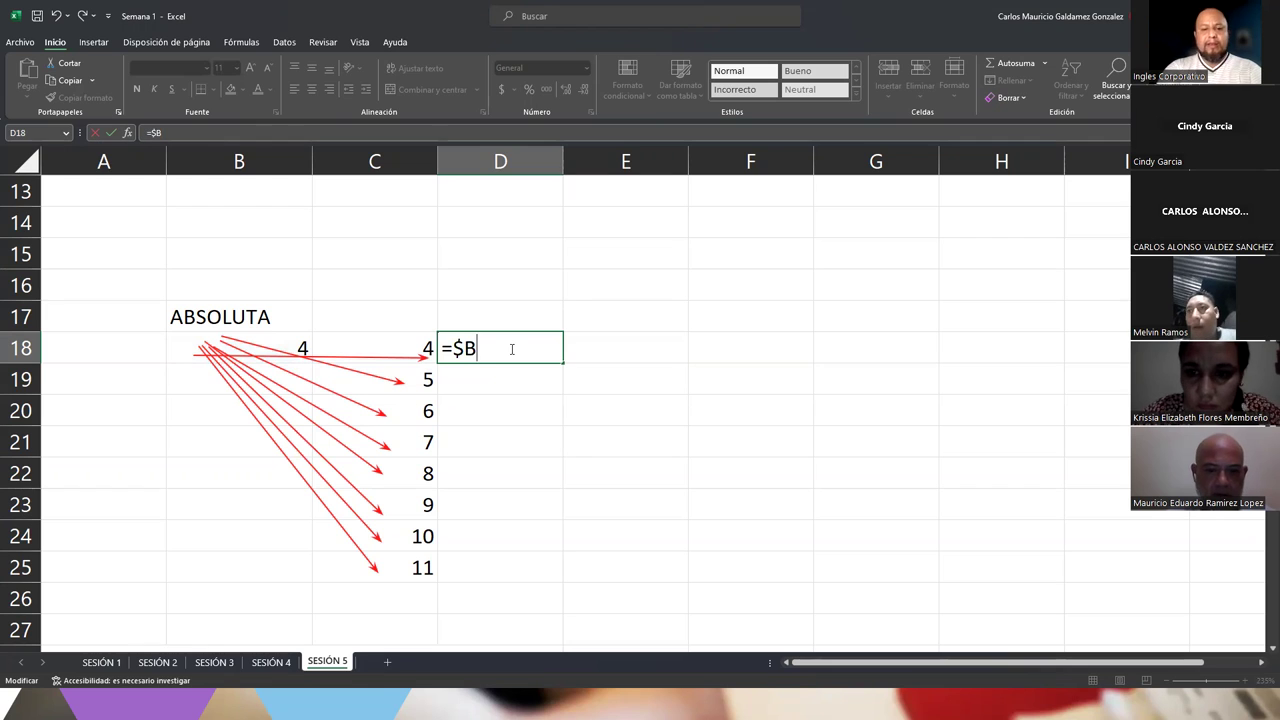
text($18)
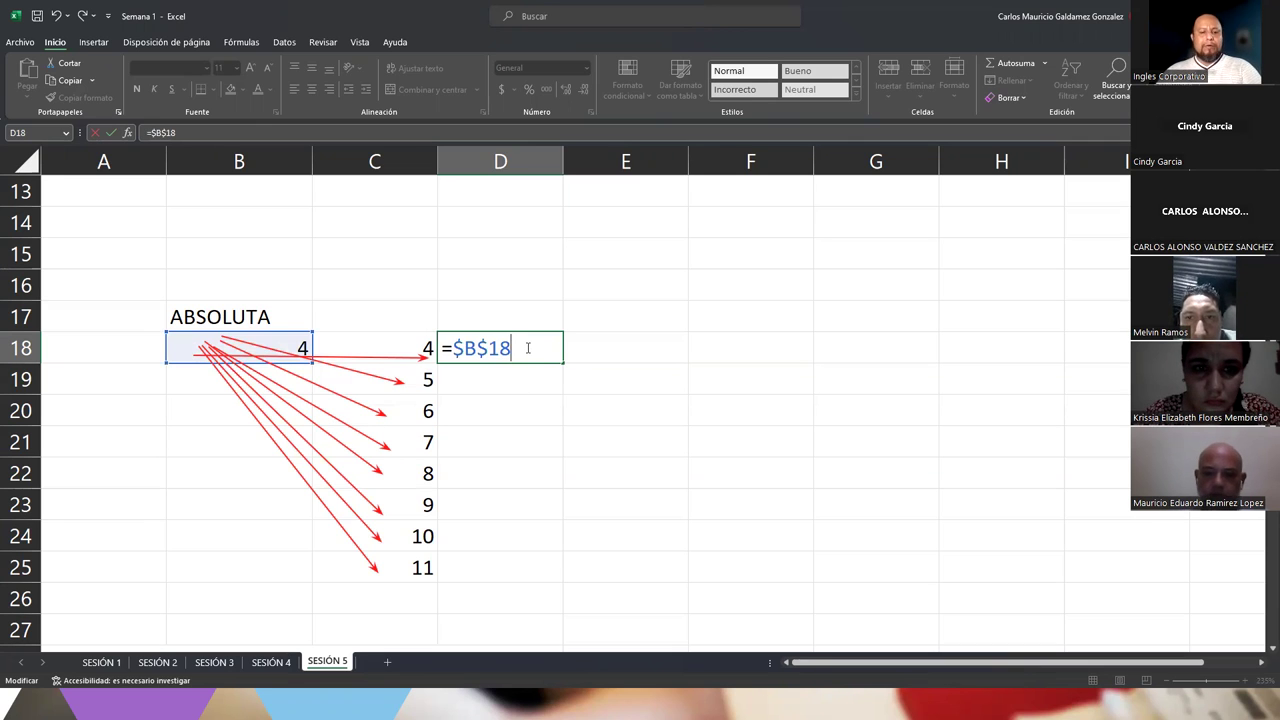
text(*)
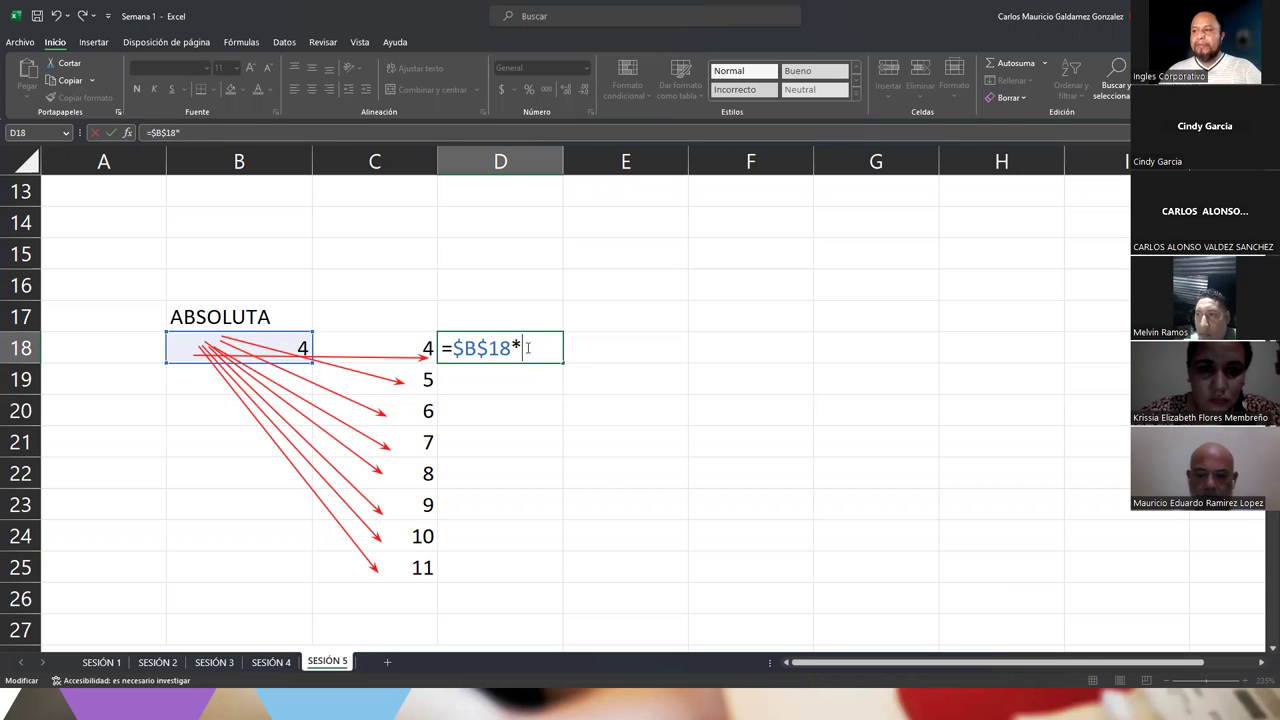
click(369, 341)
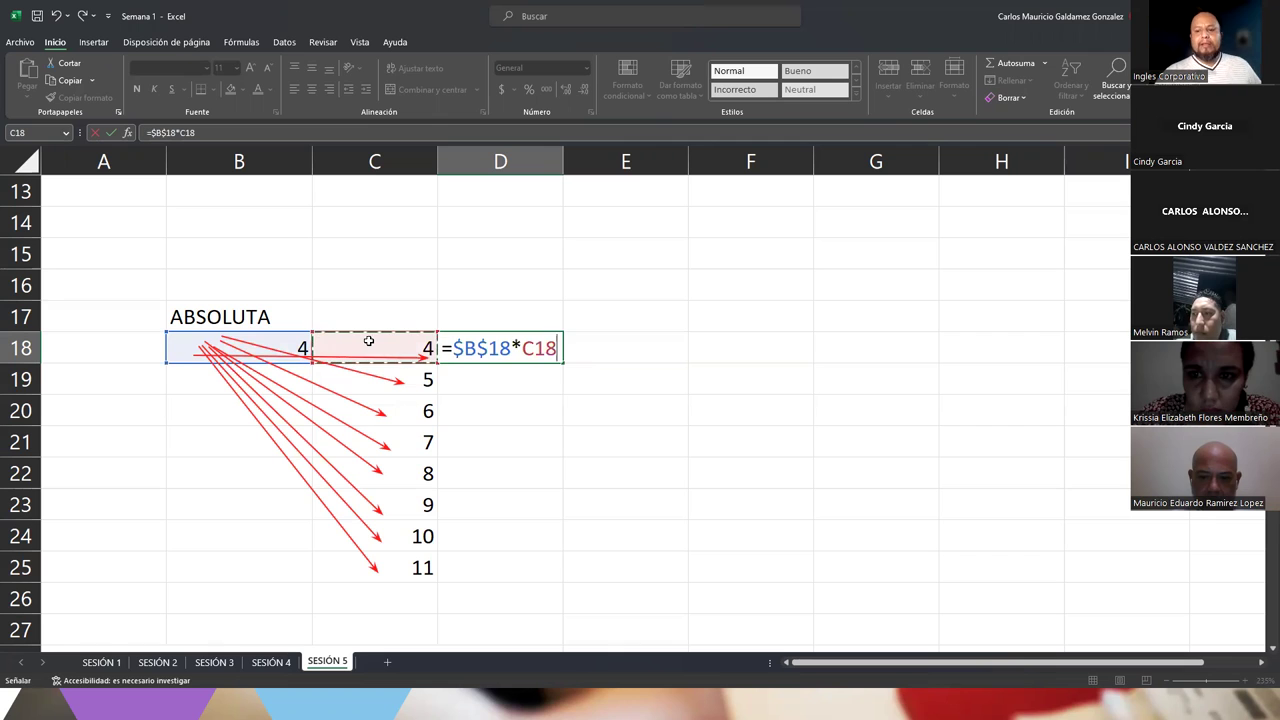
key(Return)
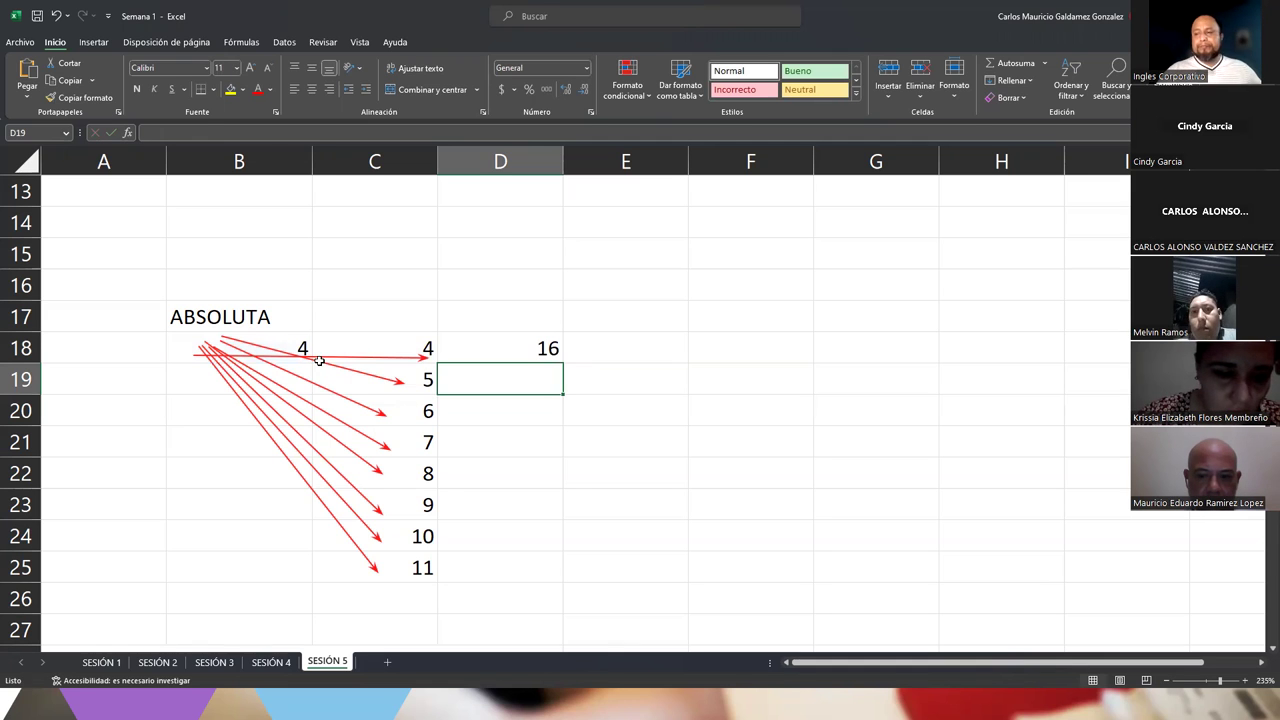
- Fill the D18 formula down through D25 of the ABSOLUTA table
click(517, 351)
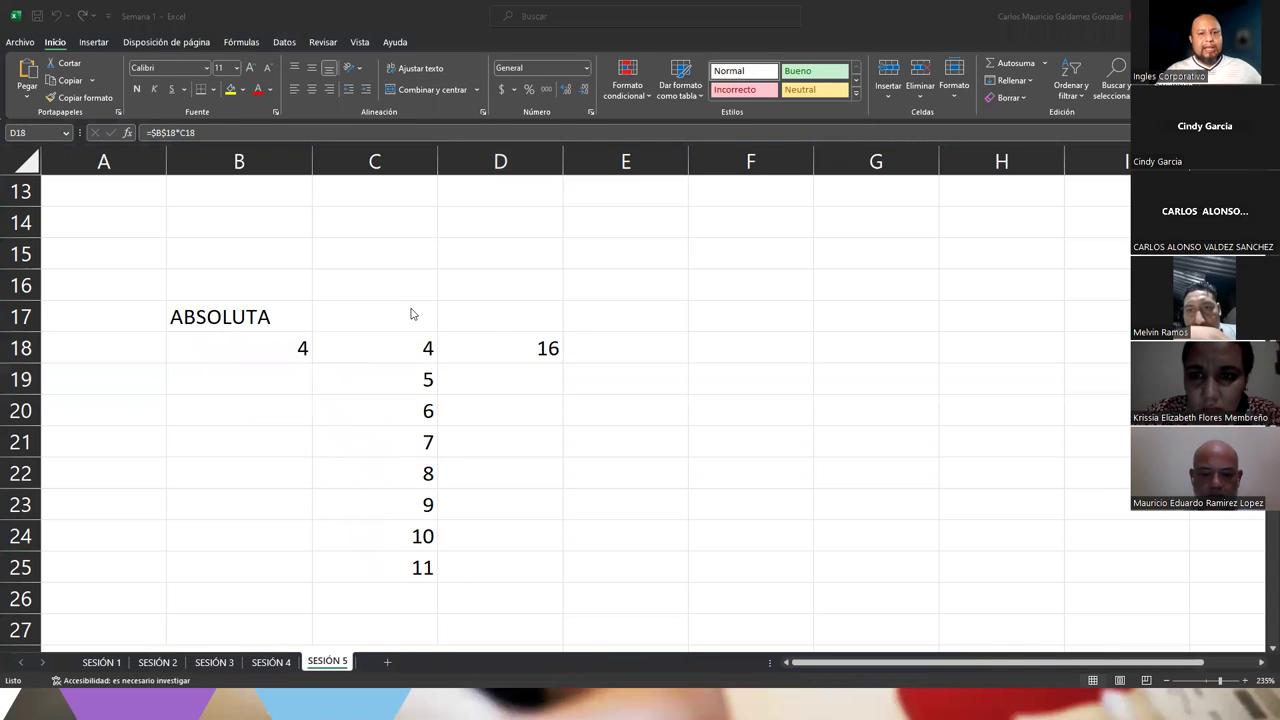
click(502, 351)
drag(563, 364, 562, 584)
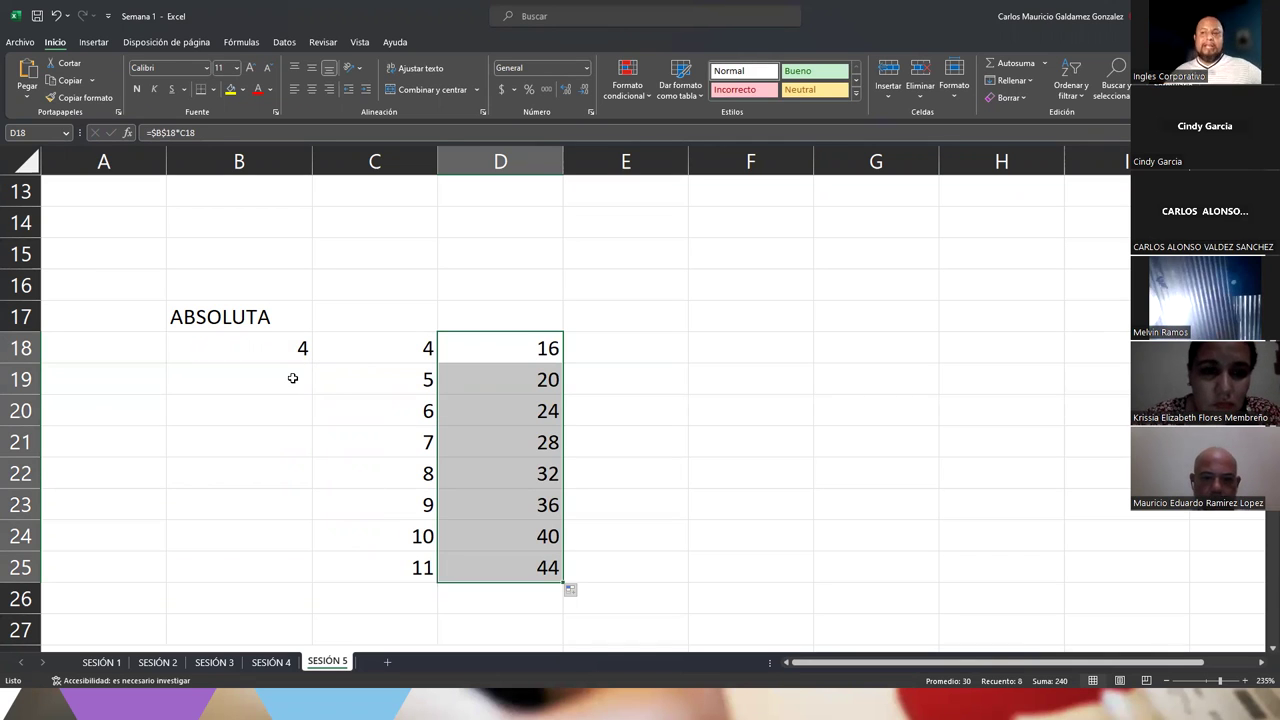
- Examine the filled formulas in D18, D19 and D20 to compare their cell references
click(504, 355)
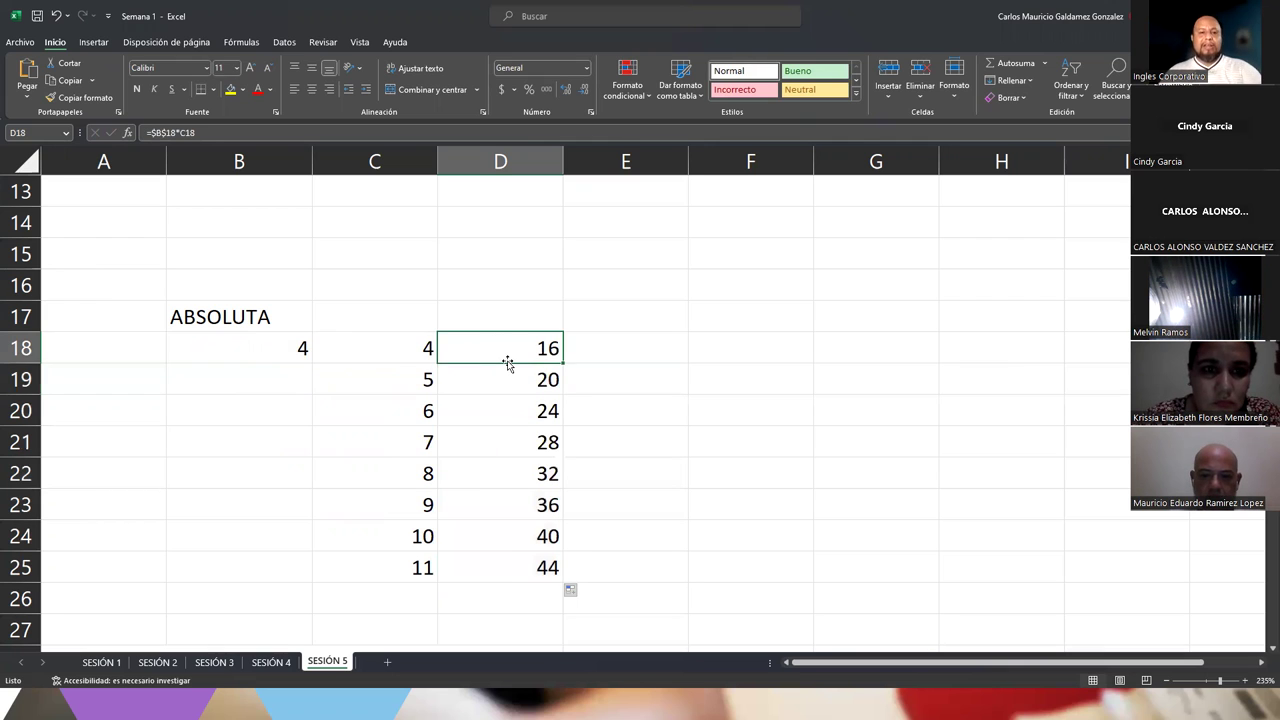
double_click(508, 364)
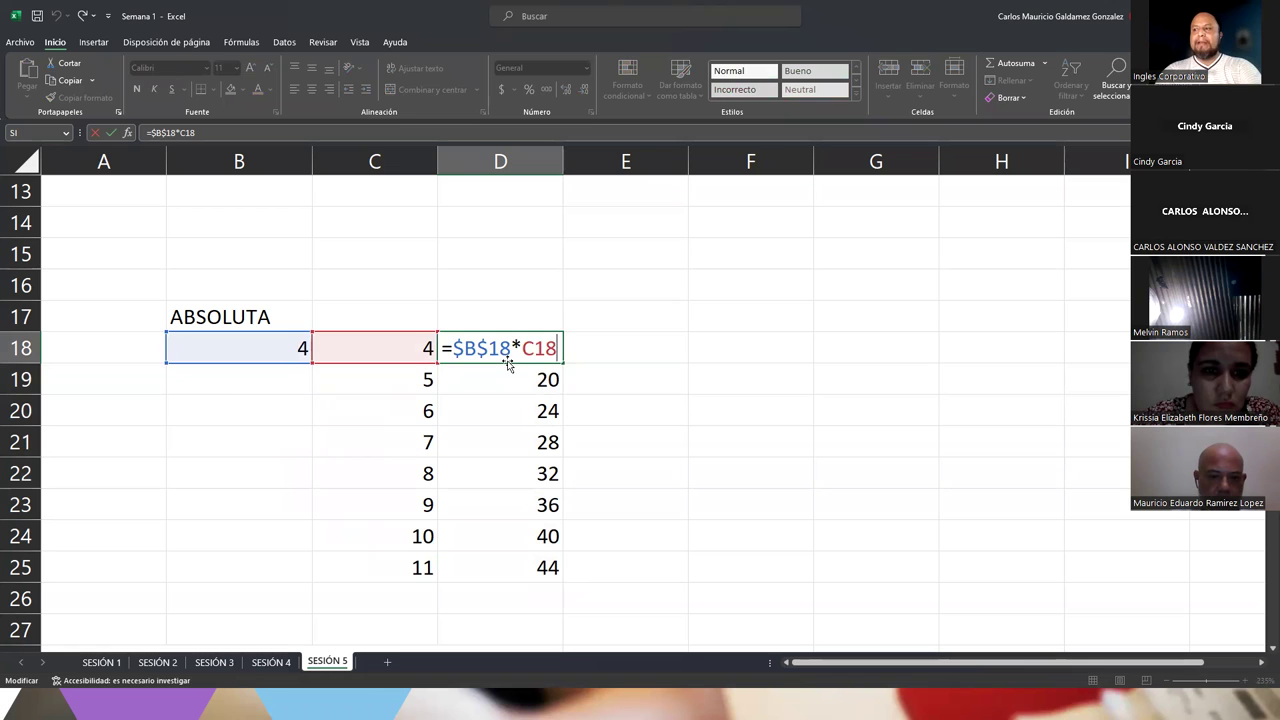
key(Return)
key(F2)
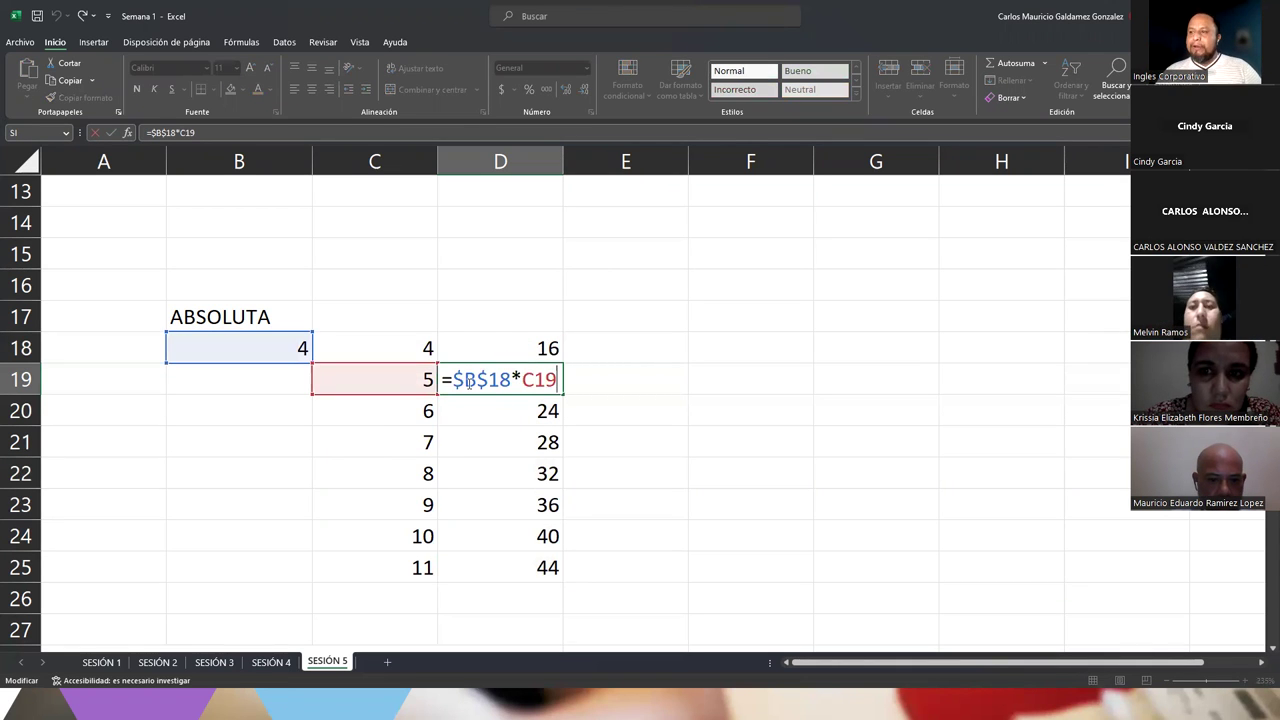
key(Return)
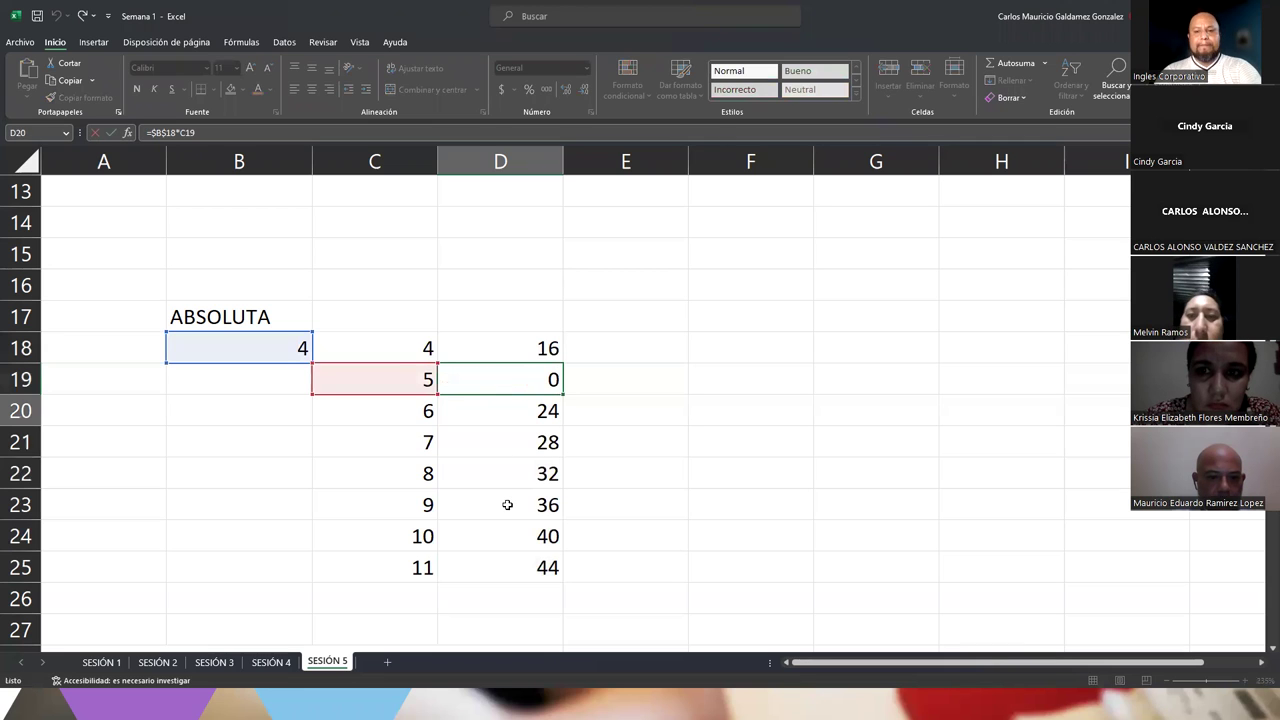
key(F2)
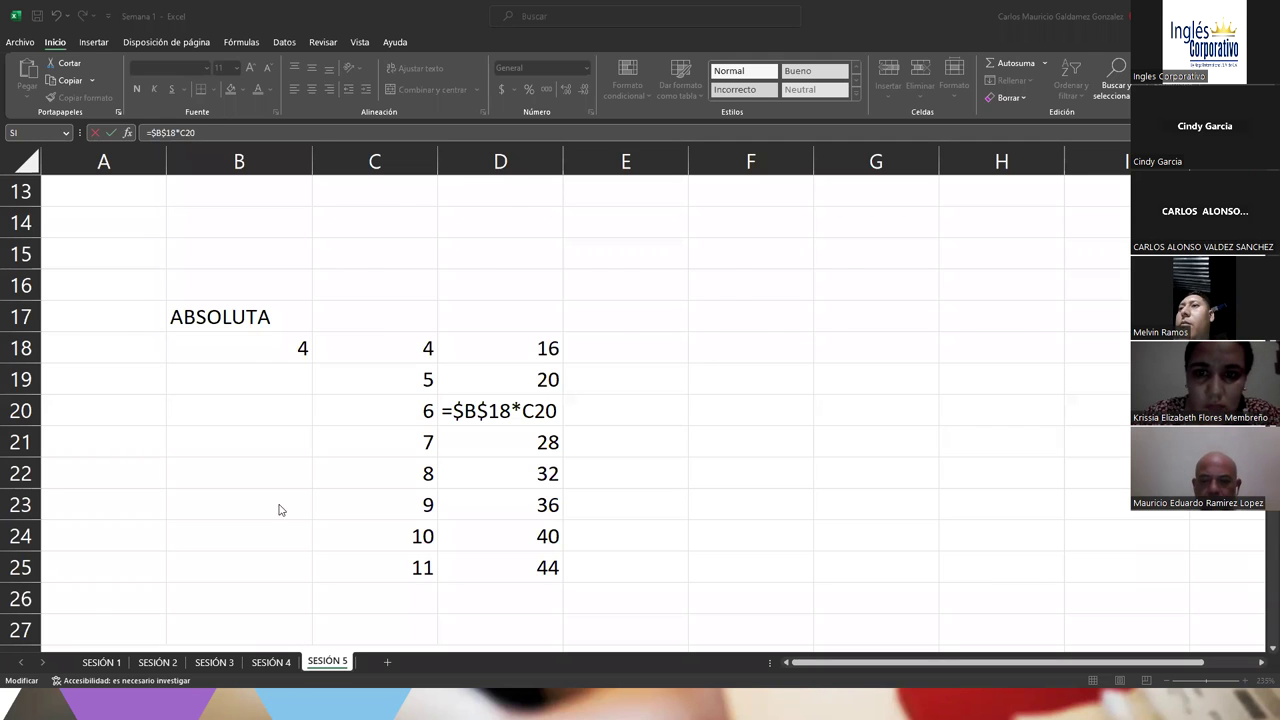
- Examine the MIXTA section, from its heading in A28 to the Vendedor, Venta and Comision headers in A38:C38
scroll(366, 430, down, 5)
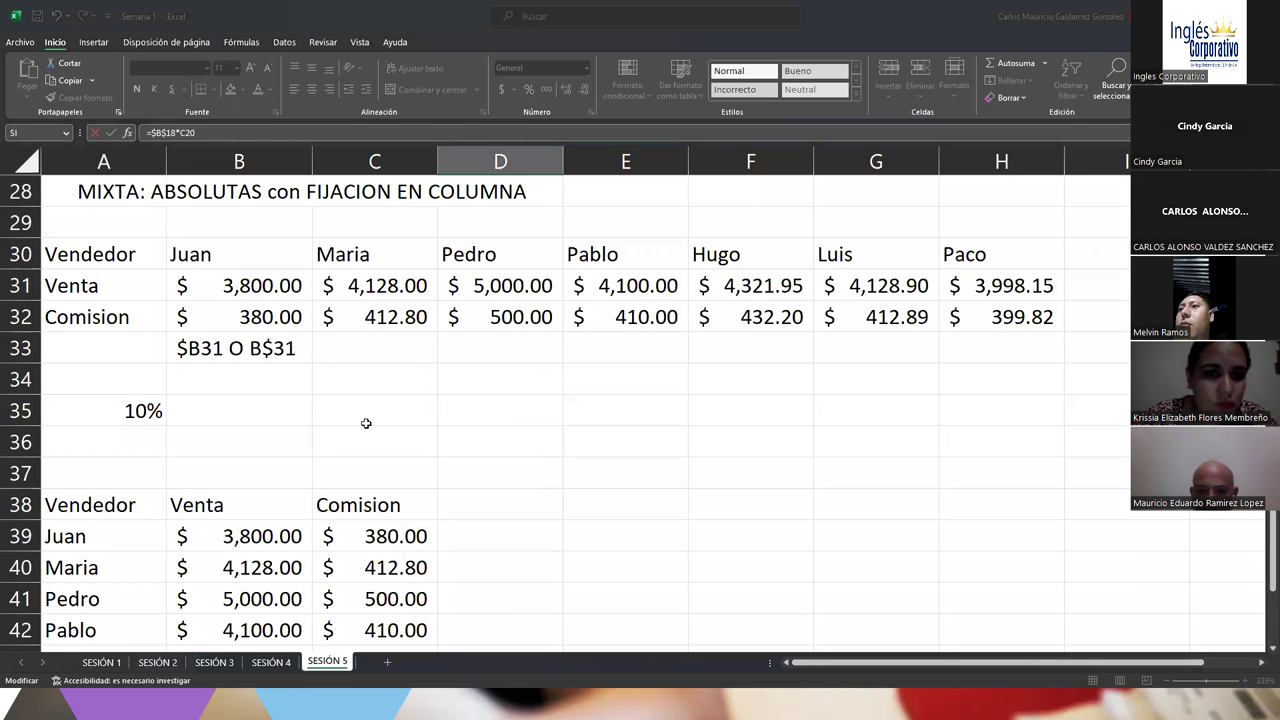
scroll(366, 423, down, 5)
scroll(363, 423, up, 5)
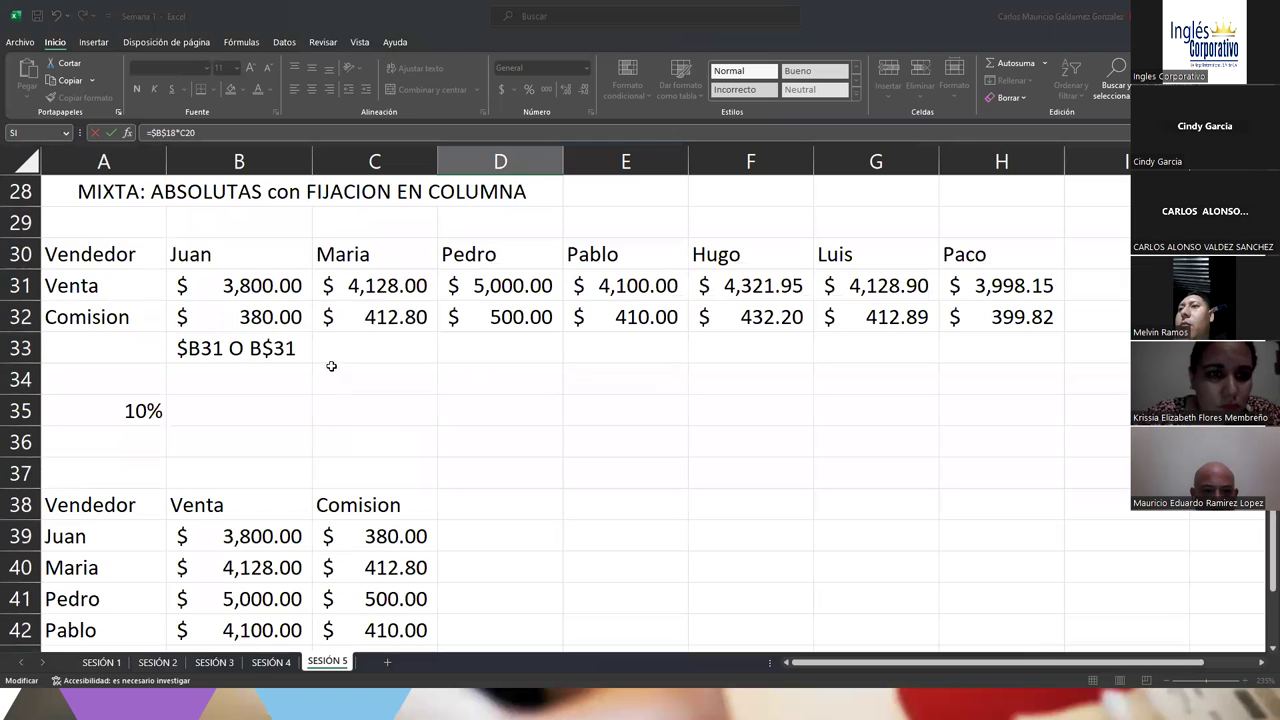
click(57, 194)
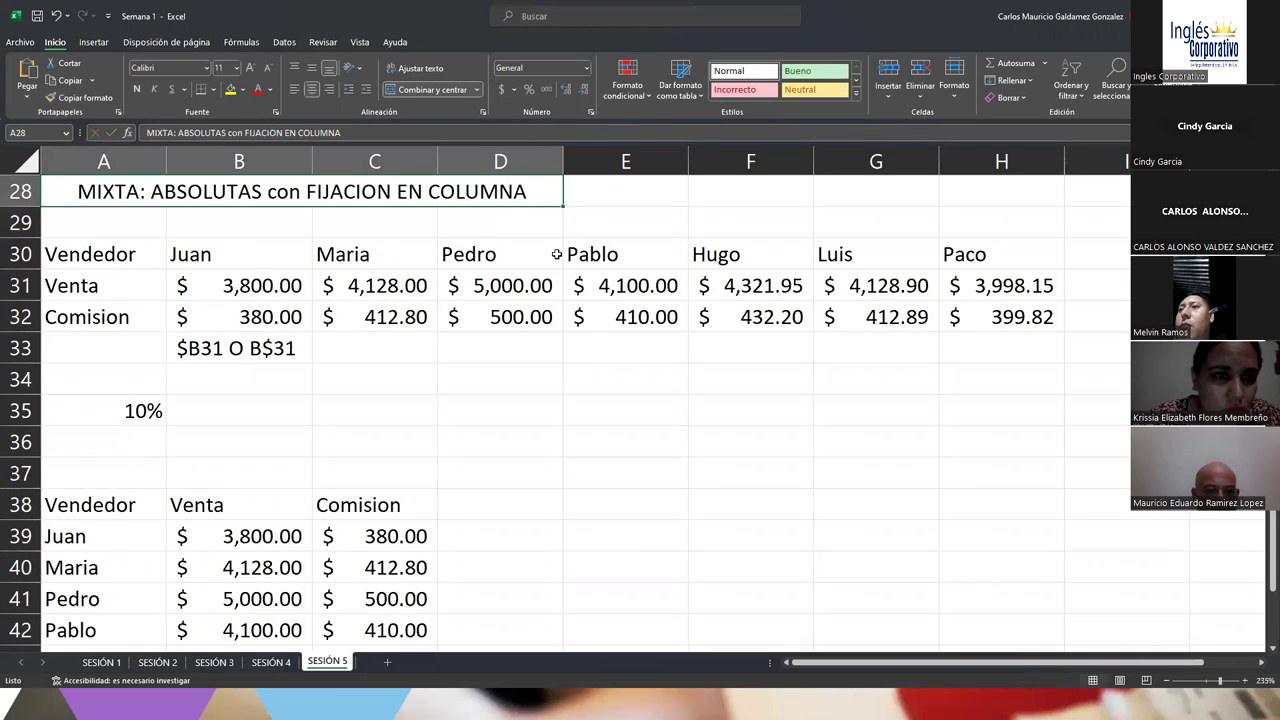
click(90, 505)
click(346, 506)
drag(143, 506, 384, 510)
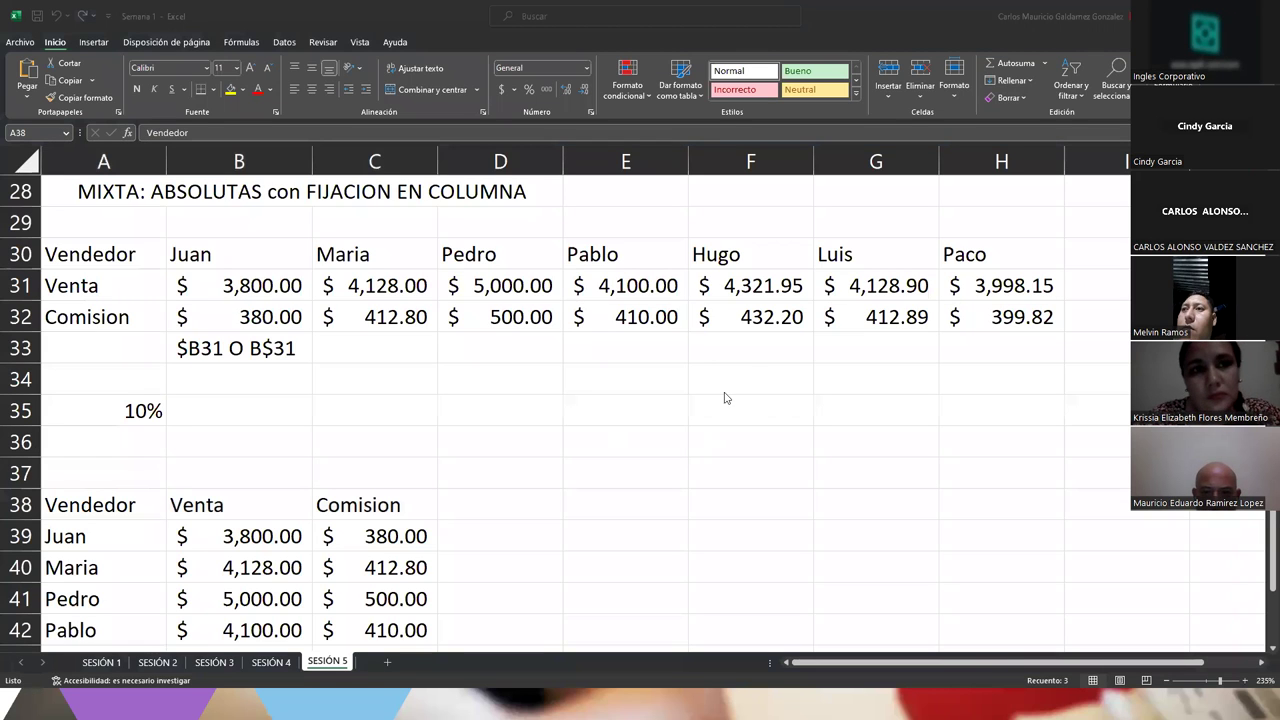
scroll(647, 375, up, 9)
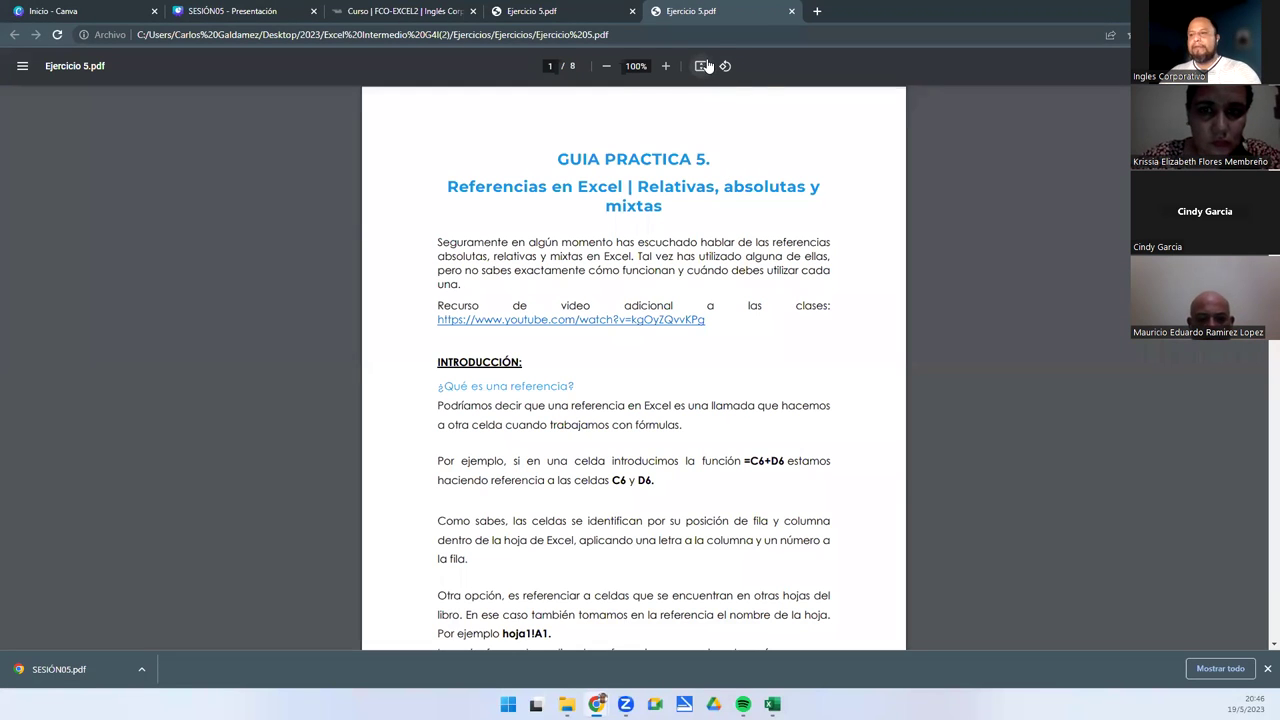
- Show the Ejercicio 5.pdf guide full screen in the browser, fitted to the window's width
key(F11)
click(701, 18)
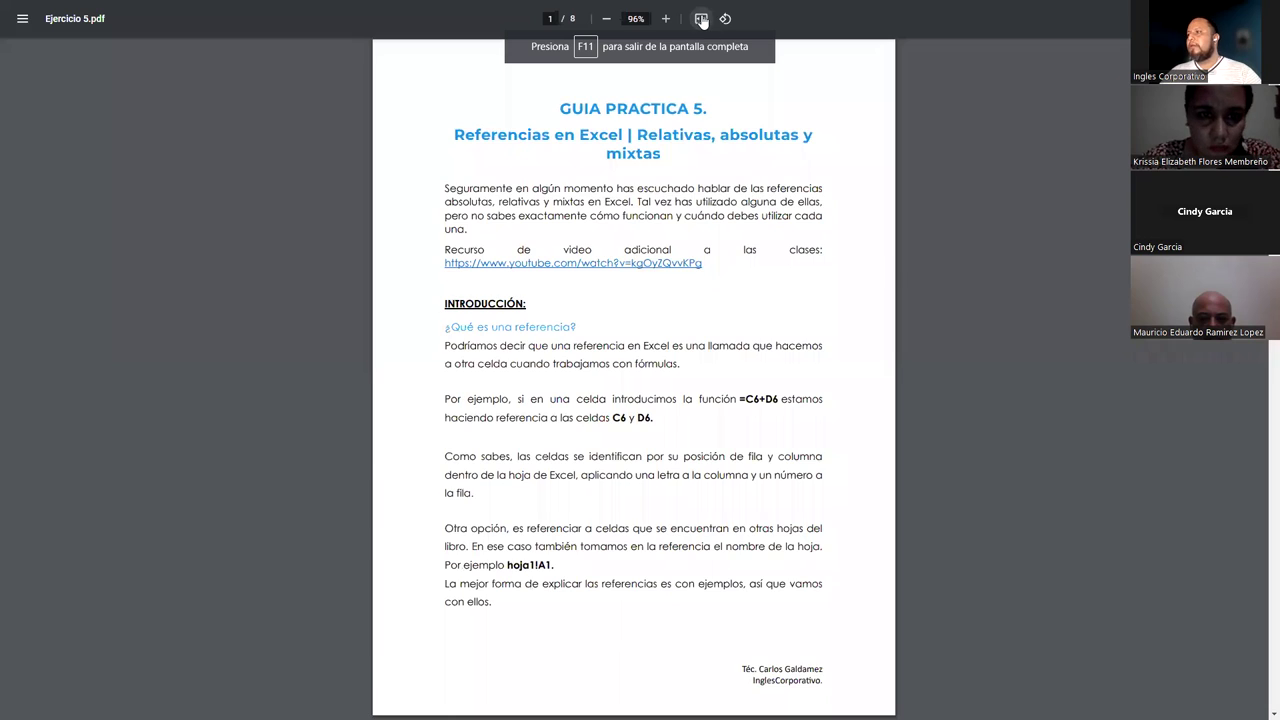
click(701, 18)
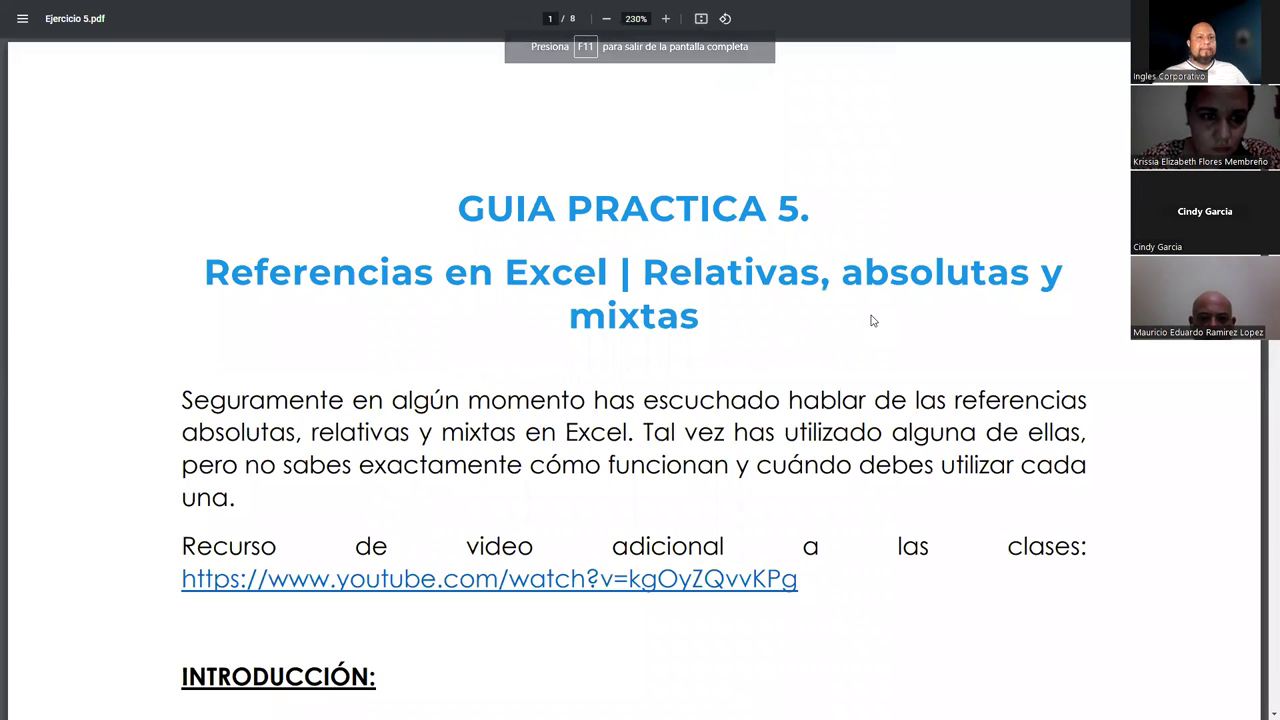